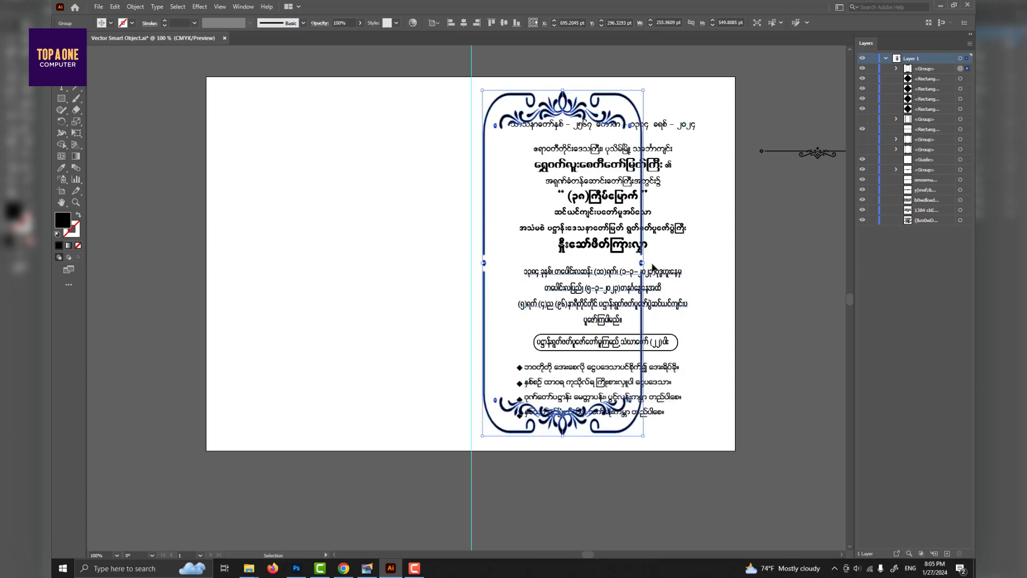
Step: Widen the ornamental frame to about 386 pt across the right half and swap its fill and stroke for an unfilled outline
drag(603, 436, 603, 440)
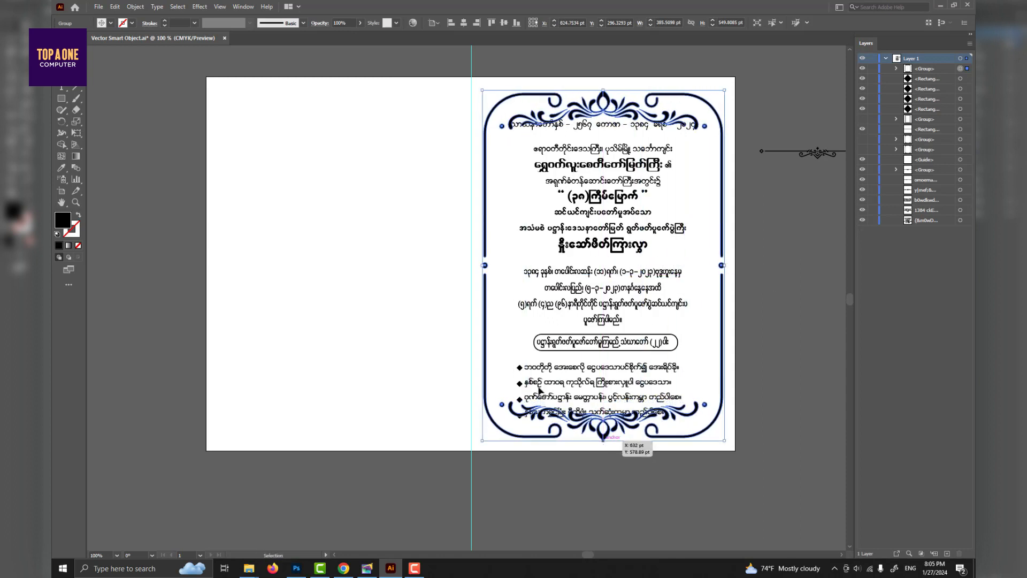
click(78, 217)
click(801, 200)
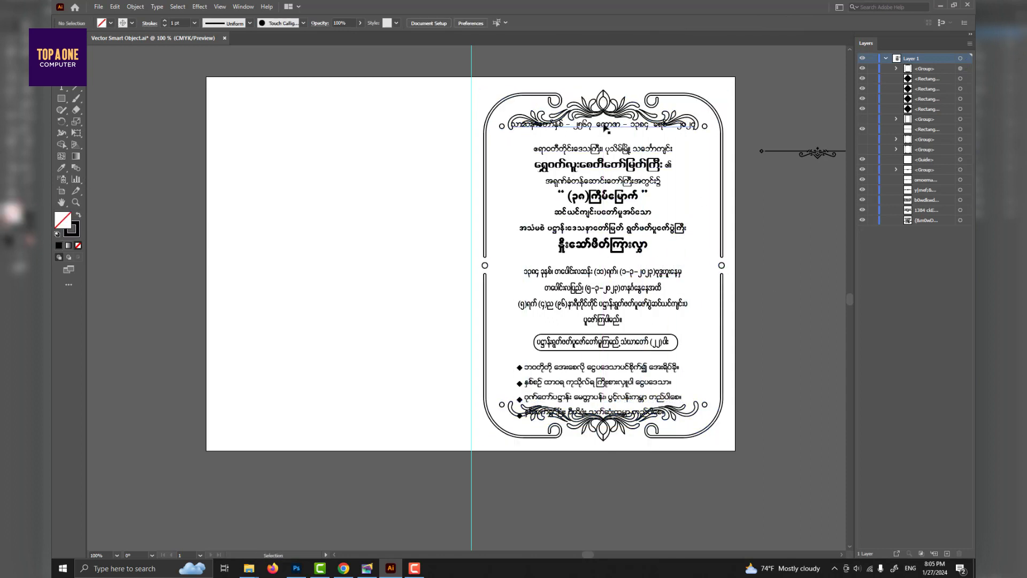
Step: Shift the heading block and the top date line slightly down and the date paragraph slightly up inside the frame
drag(604, 161, 605, 166)
drag(610, 272, 610, 270)
click(652, 255)
drag(604, 124, 605, 130)
Step: Resize the ornamental frame around the text to about 379 pt wide and 562 pt high
click(608, 99)
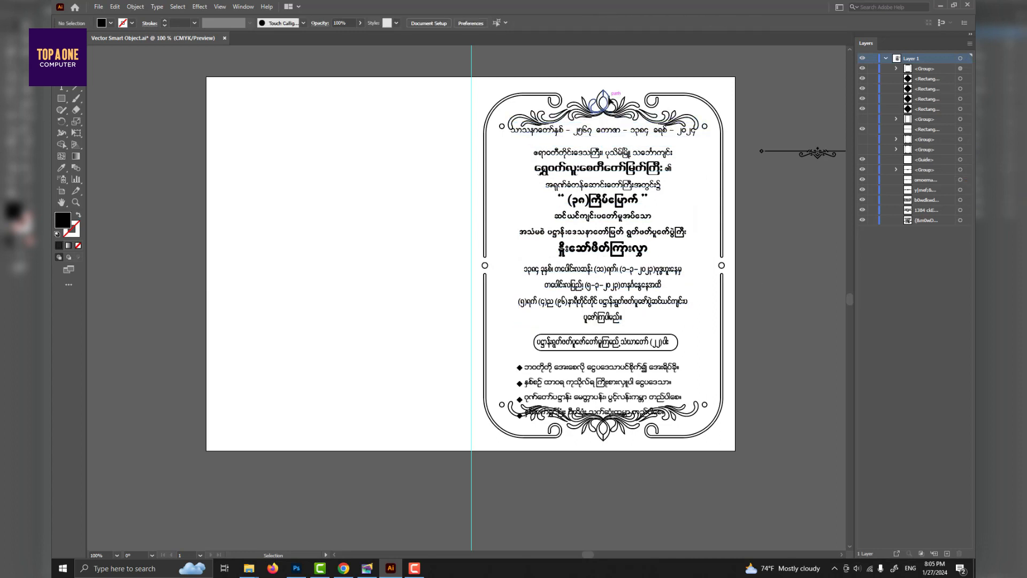
click(608, 99)
click(759, 255)
click(723, 237)
drag(724, 266, 722, 266)
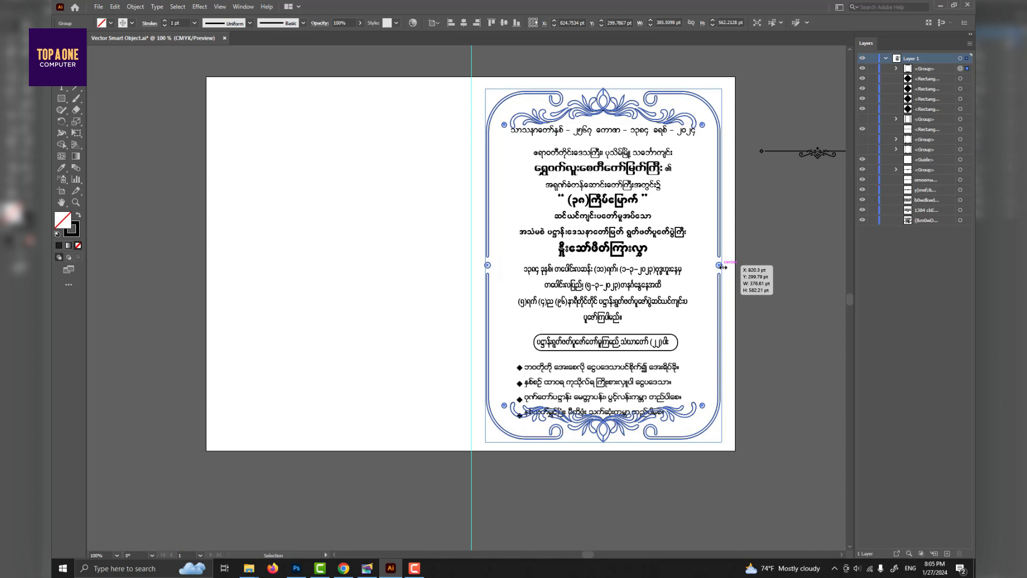
Step: Move the top date line and the heading block slightly further down, away from the frame's upper ornament
click(695, 214)
scroll(653, 148, up, 2)
drag(641, 110, 642, 124)
drag(619, 257, 619, 258)
scroll(620, 260, down, 4)
Step: Center the caption and its rounded rectangle on each other horizontally and vertically, group them and move the group slightly up
click(646, 339)
shift+click(699, 323)
click(377, 22)
click(417, 23)
key(ctrl+g)
drag(592, 326, 589, 320)
Step: Remove the three lower diamond bullets, keeping only the one beside the first list line
click(572, 369)
click(385, 479)
key(ctrl+z)
key(ctrl+z)
key(ctrl+z)
key(ctrl+z)
key(ctrl+z)
key(ctrl+z)
key(ctrl+z)
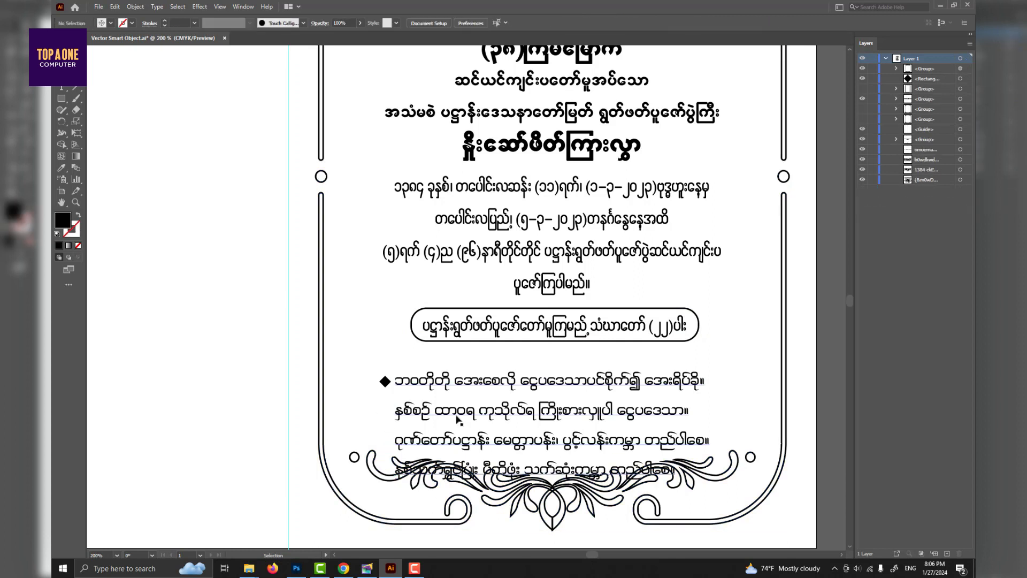
Step: Tighten the line spacing of the four-line list and move it up clear of the frame's lower ornament
key(ctrl+z)
key(ctrl+z)
key(ctrl+z)
key(ctrl+z)
key(ctrl+z)
key(ctrl+z)
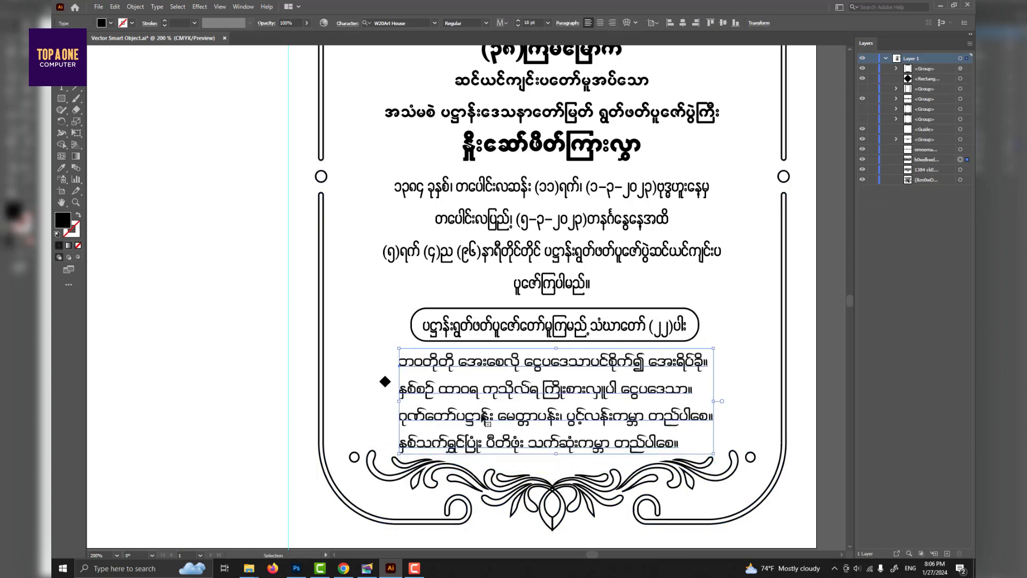
Step: Center the text blocks and the rounded caption group horizontally on each other and nudge them slightly left
scroll(546, 167, down, 2)
drag(546, 167, 534, 223)
click(563, 306)
click(551, 257)
shift+click(549, 180)
shift+click(545, 100)
shift+click(535, 307)
click(374, 23)
key(Left)
key(Left)
click(738, 257)
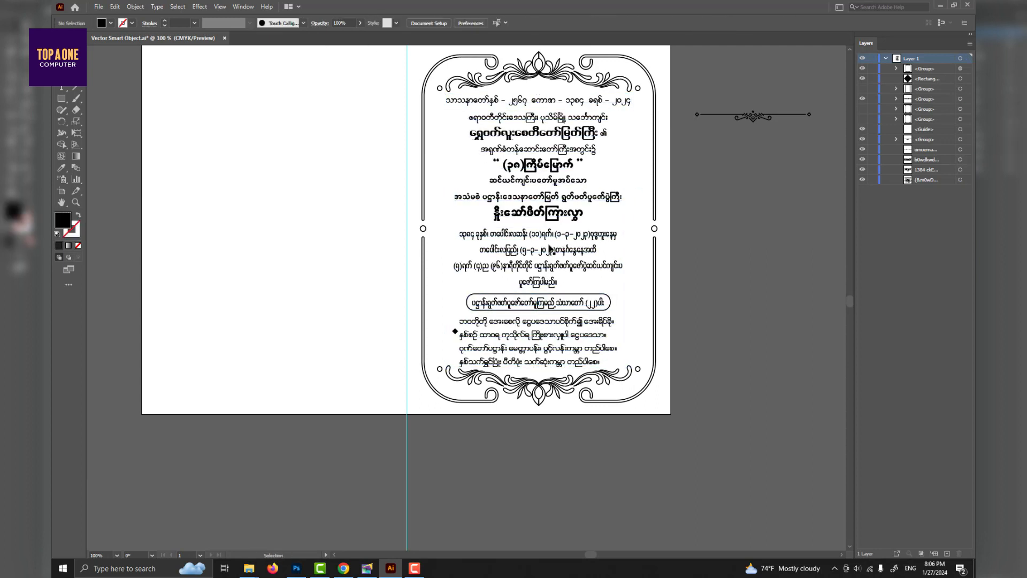
Step: Tighten the line spacing of the date paragraph and the heading block, and nudge the heading block down
double_click(549, 246)
key(ctrl+a)
key(alt+Up)
key(Escape)
double_click(563, 213)
key(ctrl+a)
key(alt+Up)
key(Escape)
click(563, 213)
key(Down)
Step: Add "..." before and after the large last line of the heading block and nudge the block down
double_click(527, 206)
key(End)
text(...)
key(Escape)
key(Down)
Step: Nudge the date paragraph up toward the heading block
click(553, 243)
key(Up)
key(Up)
key(Up)
key(Up)
key(Up)
Step: Nudge the rounded caption group and the four-line list up to even out the vertical spacing
click(543, 306)
key(Up)
key(Up)
key(Up)
click(546, 322)
key(Up)
key(Up)
key(Up)
key(Up)
key(Up)
click(577, 303)
key(Up)
key(Up)
key(Up)
key(Up)
key(Up)
key(Up)
key(Up)
Step: Duplicate the diamond bullet down beside the other three list lines and nudge the last one up into alignment
click(463, 313)
scroll(463, 313, up, 3)
scroll(439, 347, up, 3)
click(437, 329)
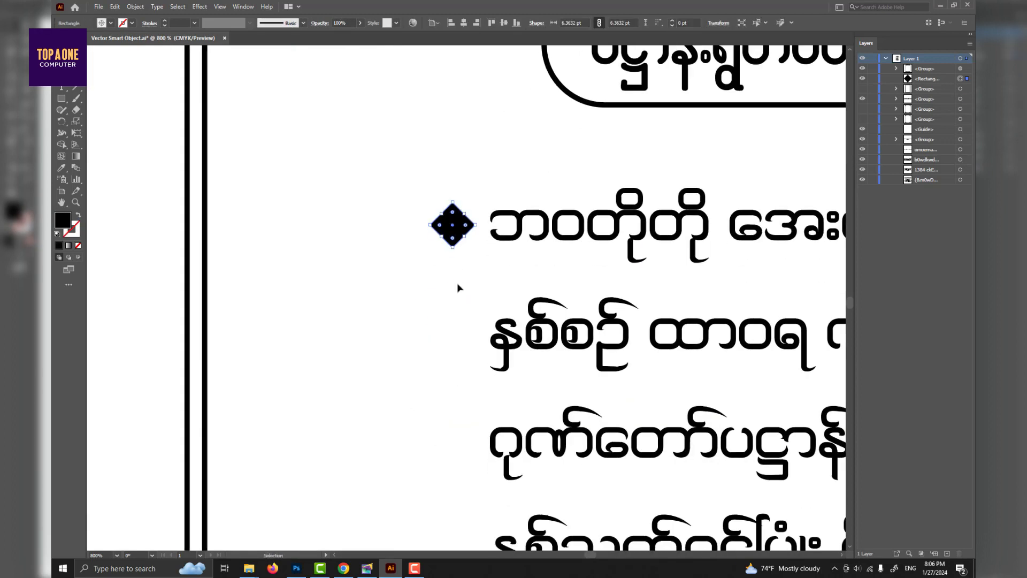
drag(456, 346, 456, 346)
key(ctrl+d)
key(ctrl+d)
scroll(532, 341, down, 3)
drag(529, 435, 402, 312)
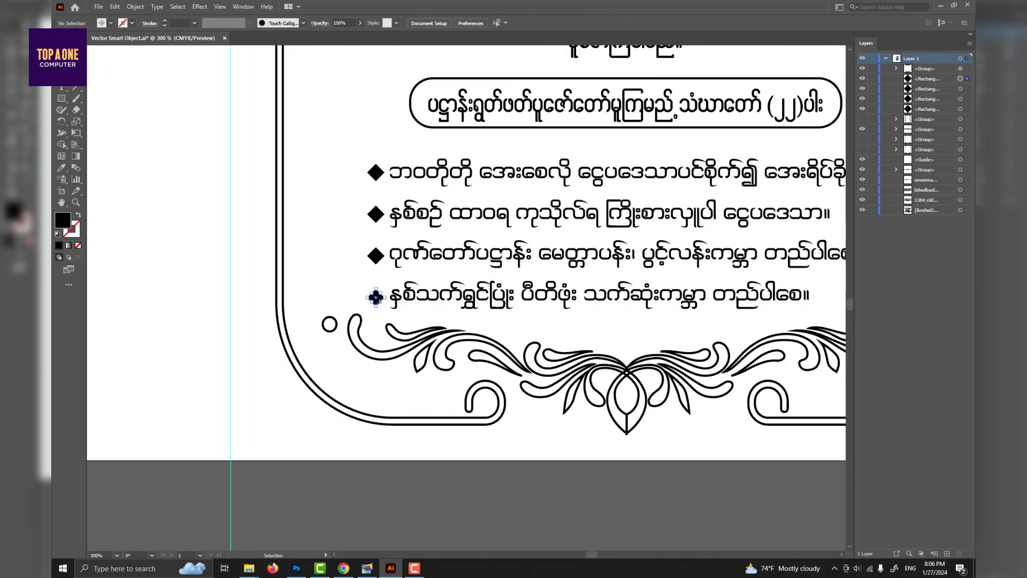
key(Up)
Step: Group the four diamond bullets with the list text and move the group slightly right
scroll(418, 289, down, 2)
click(418, 290)
scroll(388, 246, up, 2)
shift+click(406, 214)
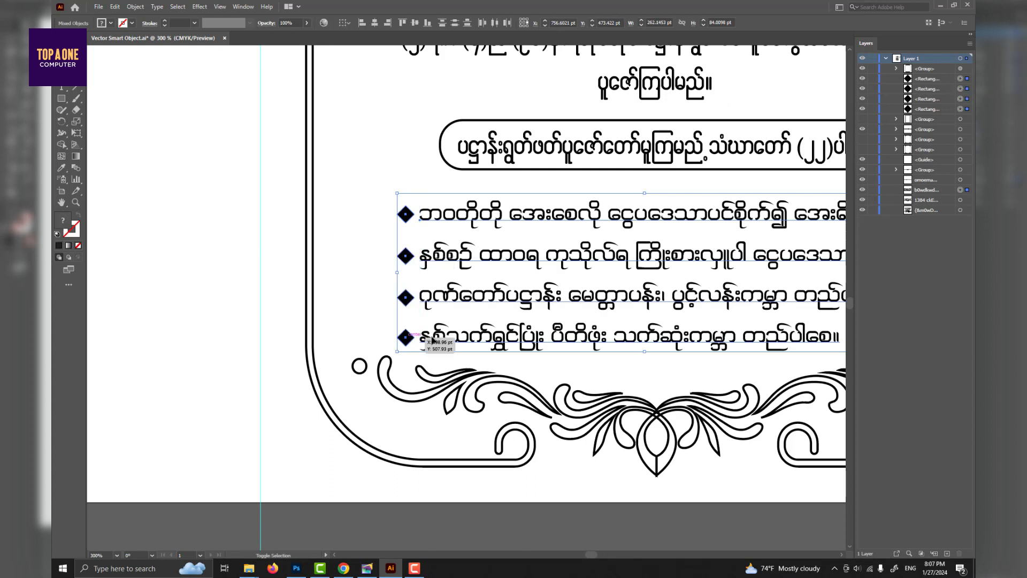
shift+click(410, 338)
key(ctrl+g)
scroll(518, 279, down, 2)
drag(522, 281, 528, 281)
click(553, 383)
Step: Save the smart object artwork and hide the divider ornament beside the page
scroll(552, 383, down, 2)
scroll(598, 238, up, 1)
drag(537, 198, 592, 200)
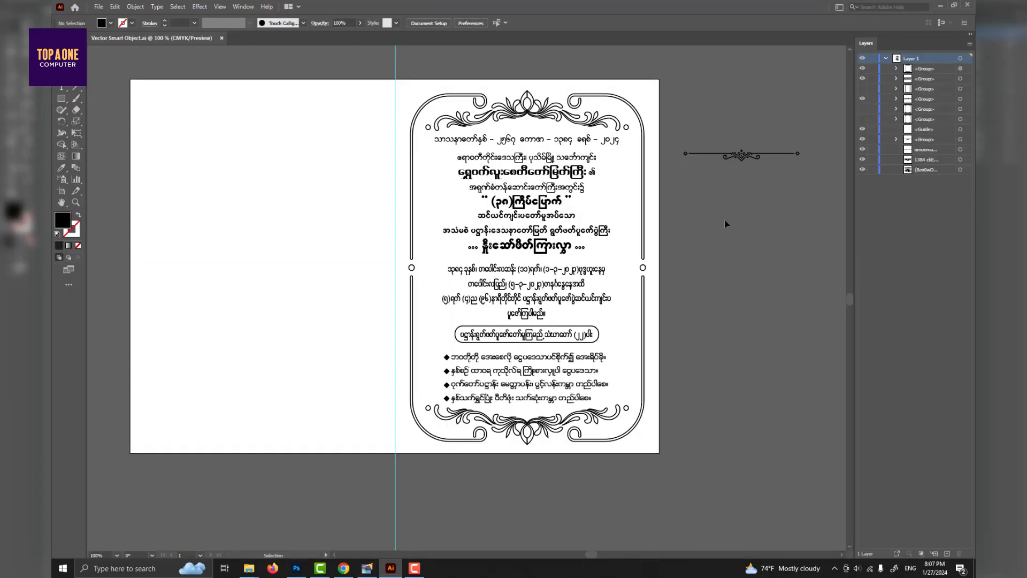
click(736, 156)
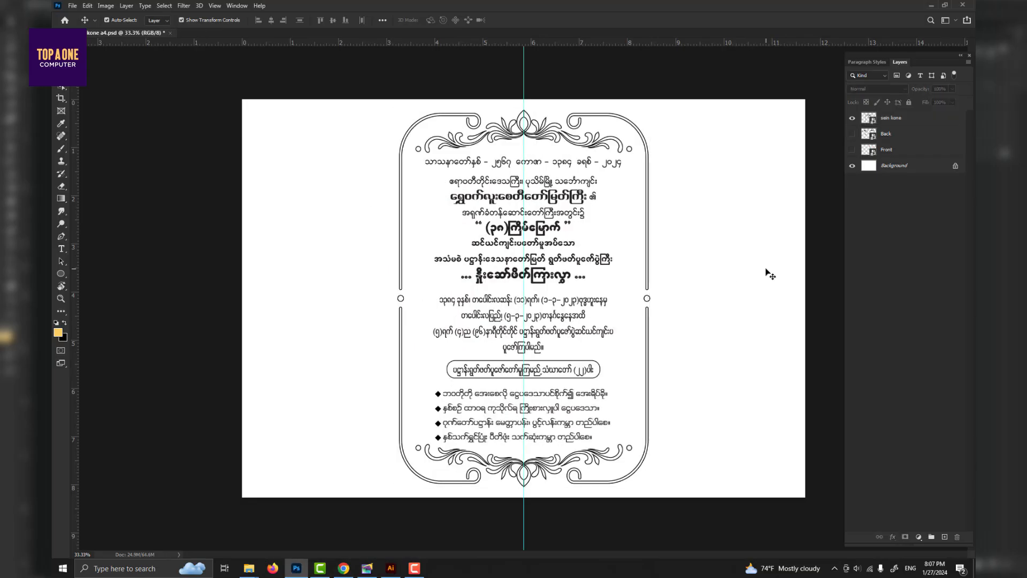
Step: In Photoshop, move the sein kone artwork onto the right half, center it vertically on the canvas and turn off the transform controls
drag(583, 141, 639, 141)
drag(636, 142, 723, 183)
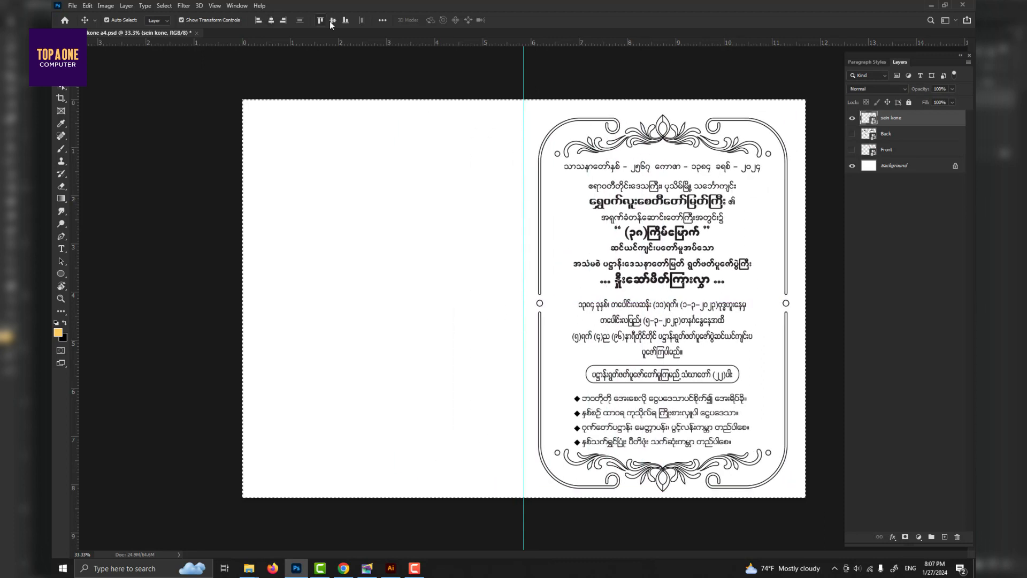
click(332, 20)
click(187, 22)
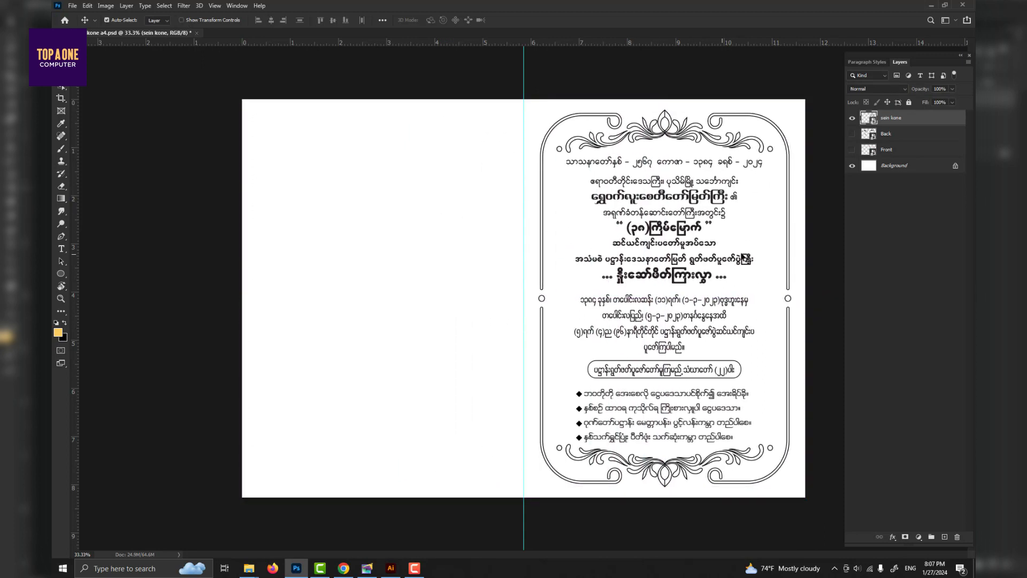
Step: Delete the Back and Front layers and rename the sein kone layer as backup
click(892, 135)
double_click(892, 118)
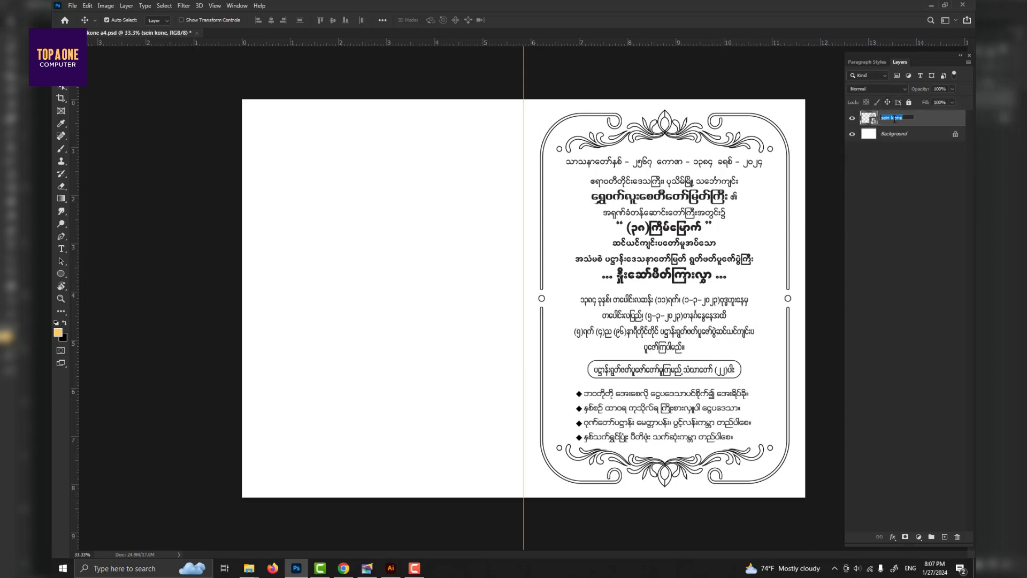
Step: Duplicate the backup layer and keep one copy, renamed as front
key(ctrl+j)
key(ctrl+j)
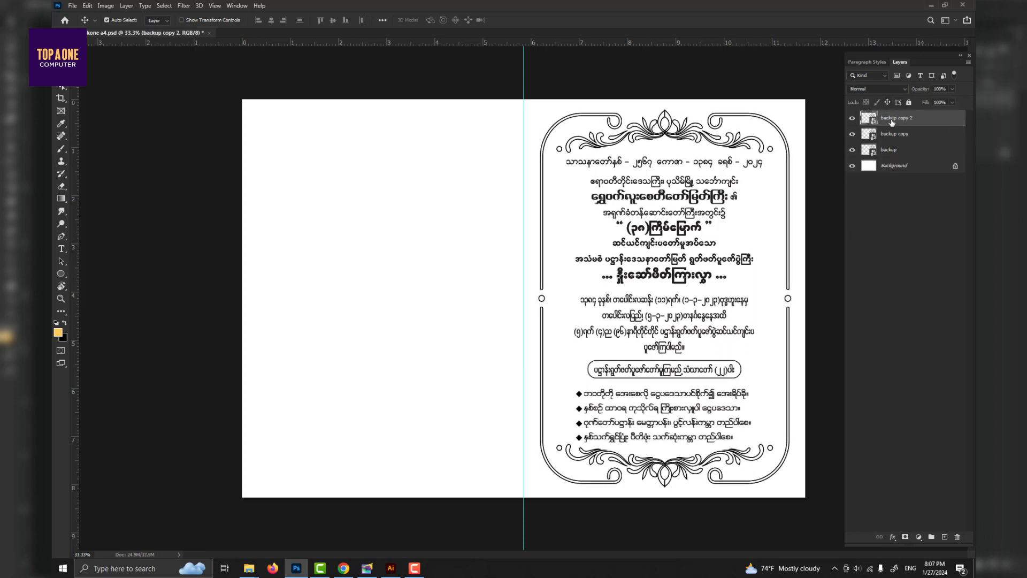
double_click(891, 134)
click(888, 120)
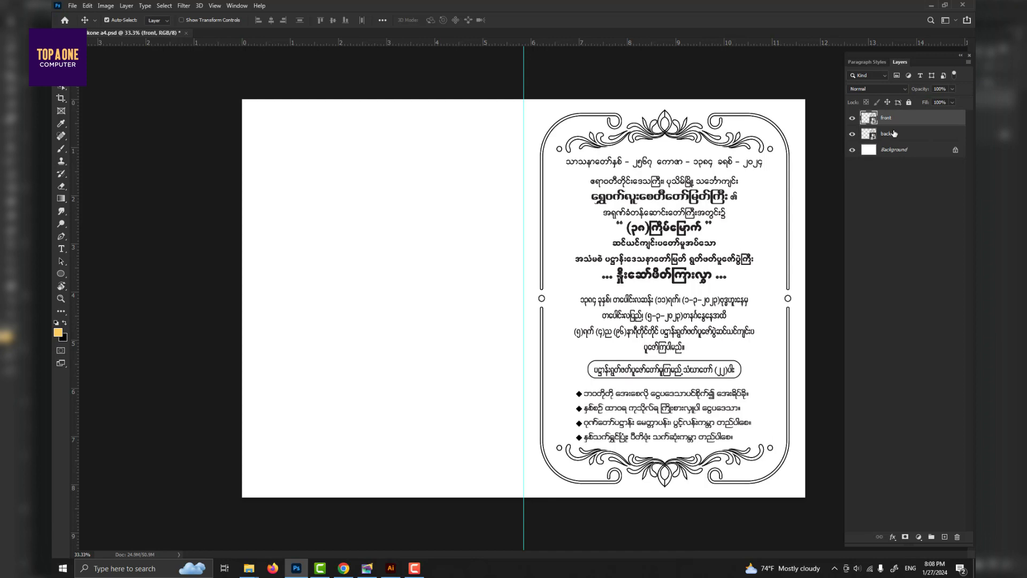
Step: Hide the backup layer
click(899, 137)
right_click(900, 138)
click(816, 3)
click(887, 153)
click(852, 150)
Step: Duplicate the front layer and rasterize the original front layer
click(891, 118)
click(894, 134)
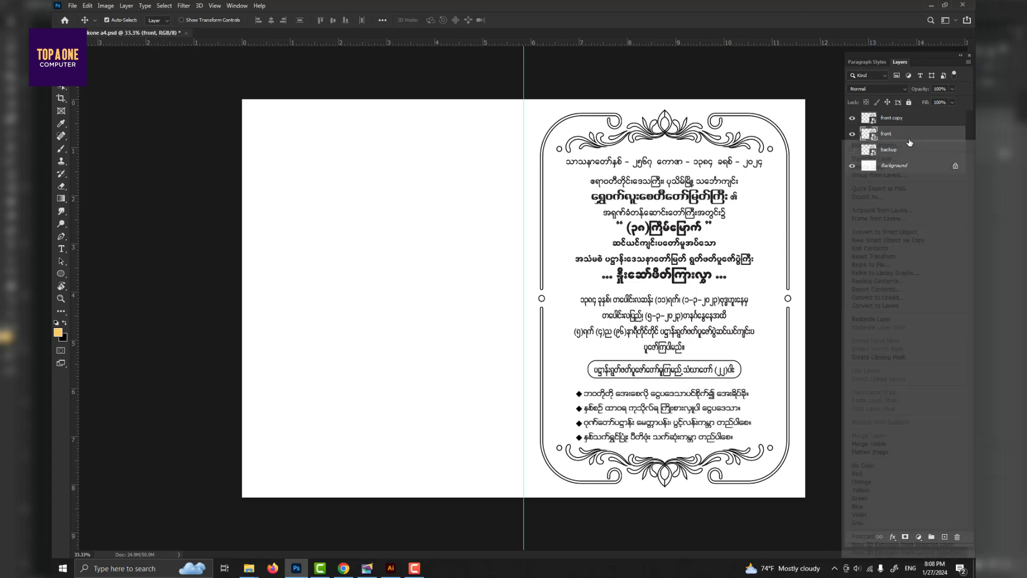
click(889, 152)
click(900, 122)
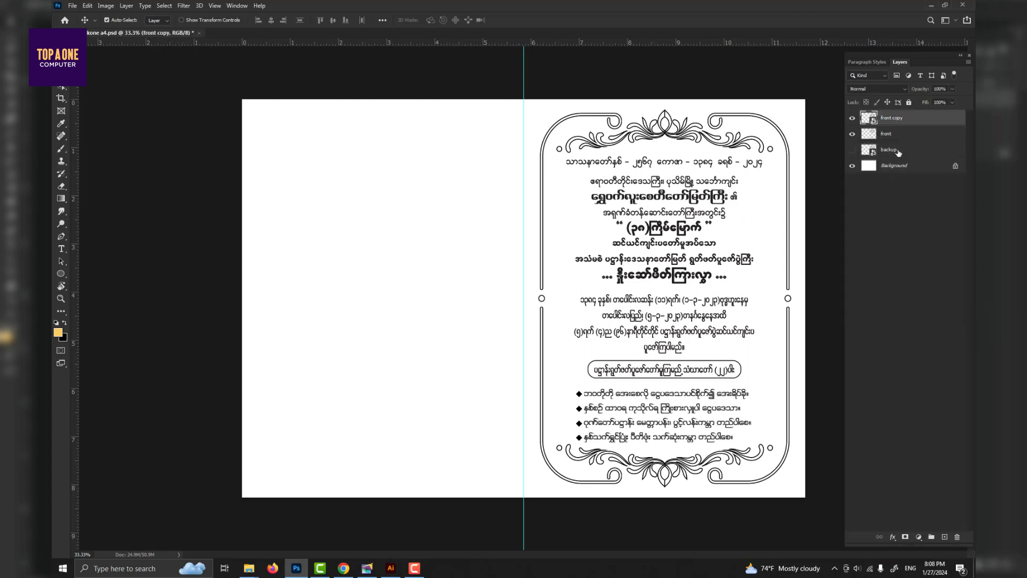
Step: Open the front copy smart object in Illustrator and group all its text blocks with the rounded caption and bullet list
double_click(873, 122)
click(562, 160)
shift+click(565, 140)
shift+click(551, 284)
shift+click(533, 338)
shift+click(535, 357)
key(ctrl+g)
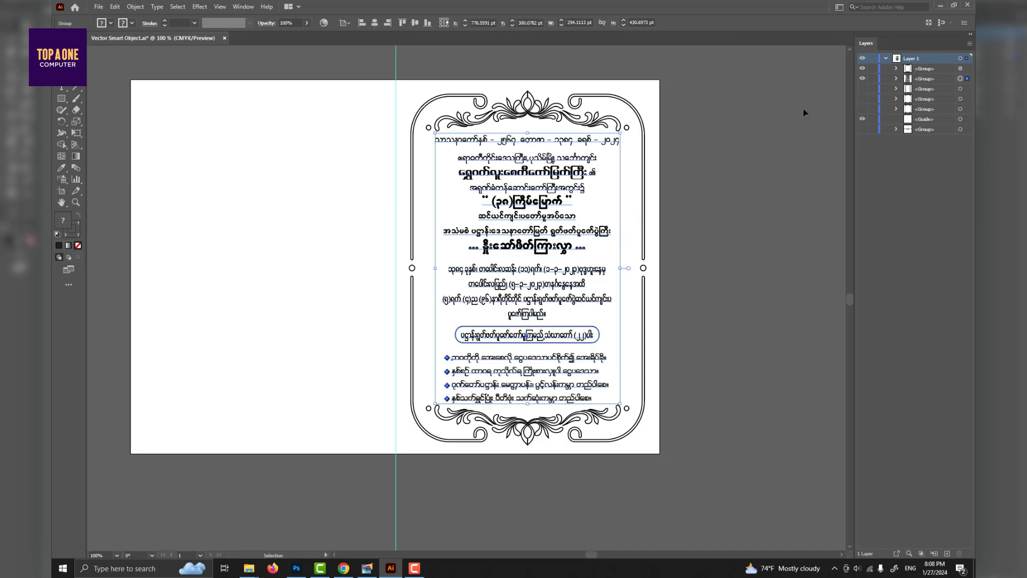
Step: Hide the grouped text and copy the ornamental frame onto the left half of the page
click(862, 79)
drag(626, 161, 706, 162)
drag(614, 117, 350, 116)
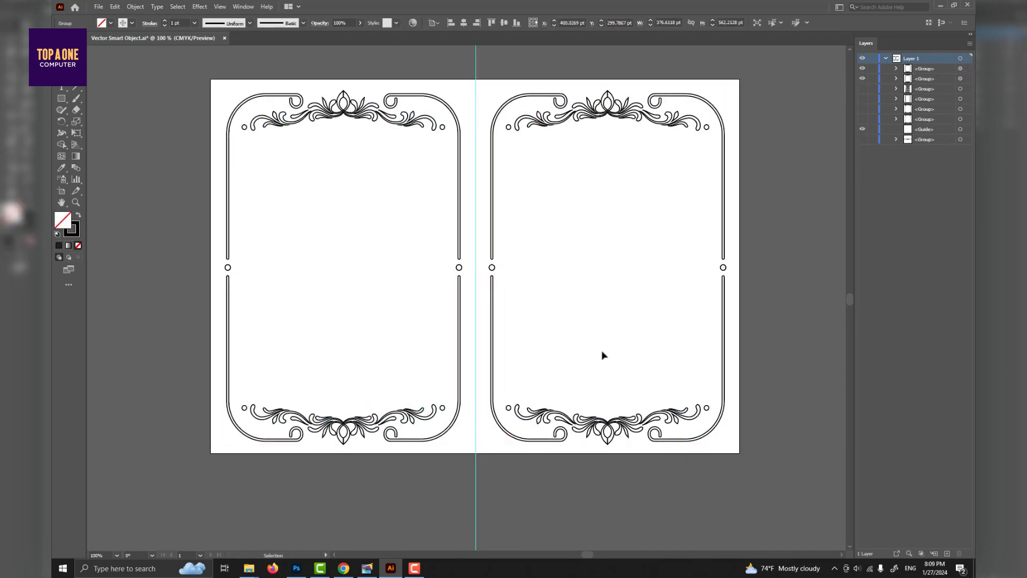
Step: Switch to PageMaker, go to the next page and copy the whole text story of the left-hand page
click(367, 568)
key(Page_Down)
key(ctrl+a)
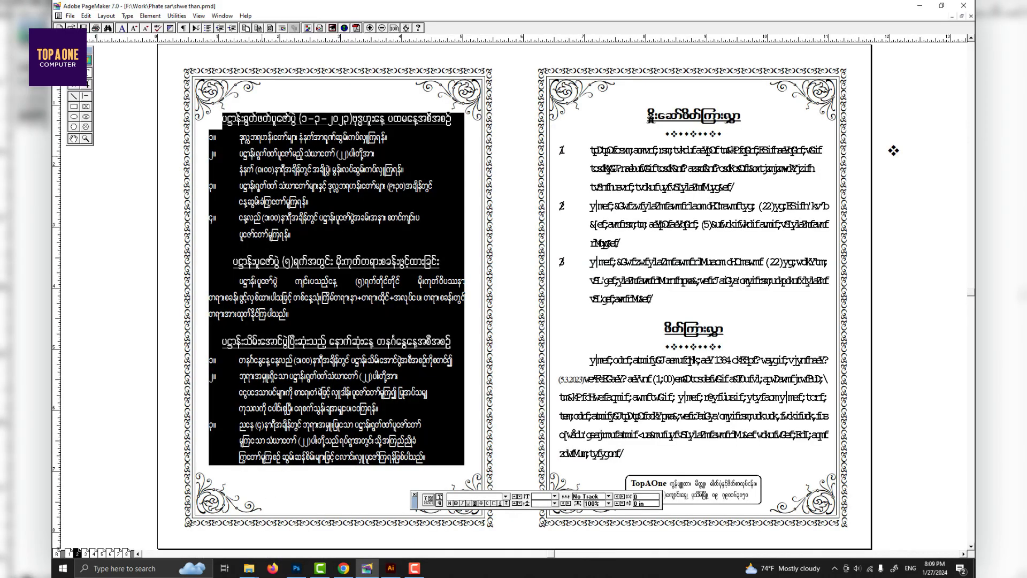
Step: In Illustrator, draw a text area inside the left frame and paste the copied text into it
click(390, 568)
key(t)
drag(242, 154, 441, 377)
key(ctrl+v)
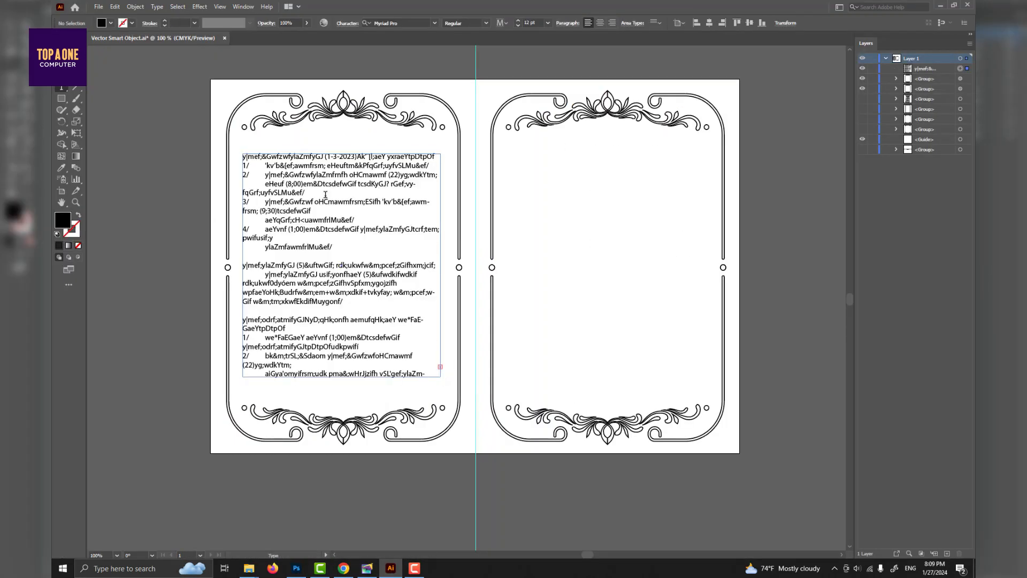
Step: Set all the pasted text to the W04Art House font at 18 pt
key(ctrl+a)
key(Return)
click(531, 22)
text(18)
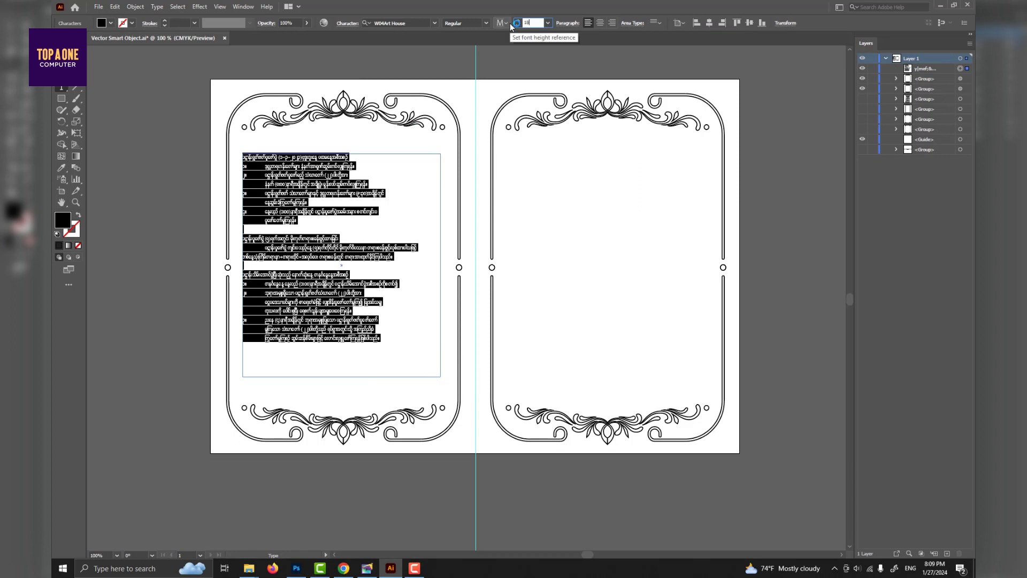
key(Return)
key(Escape)
scroll(264, 205, up, 1)
double_click(267, 218)
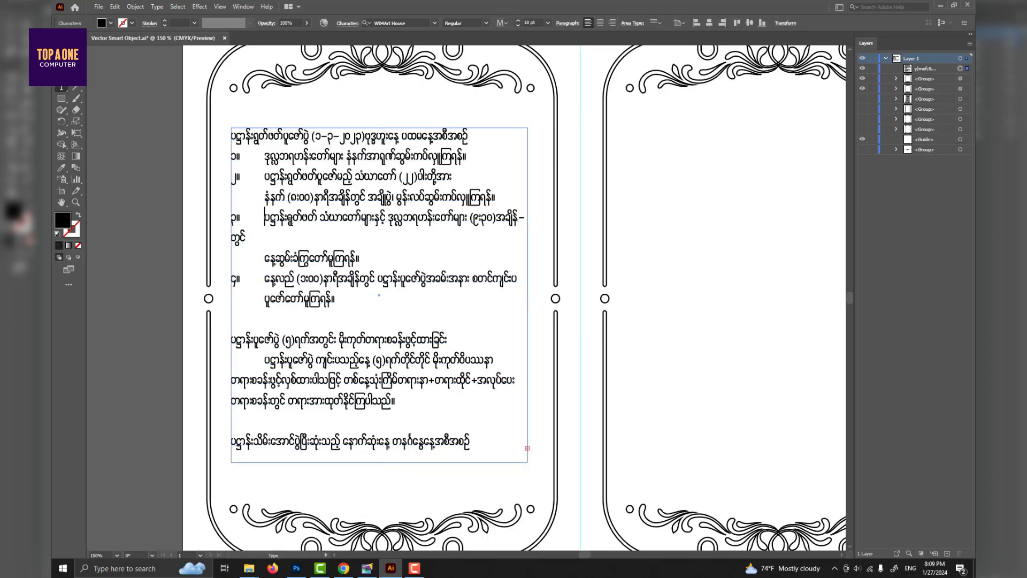
key(Escape)
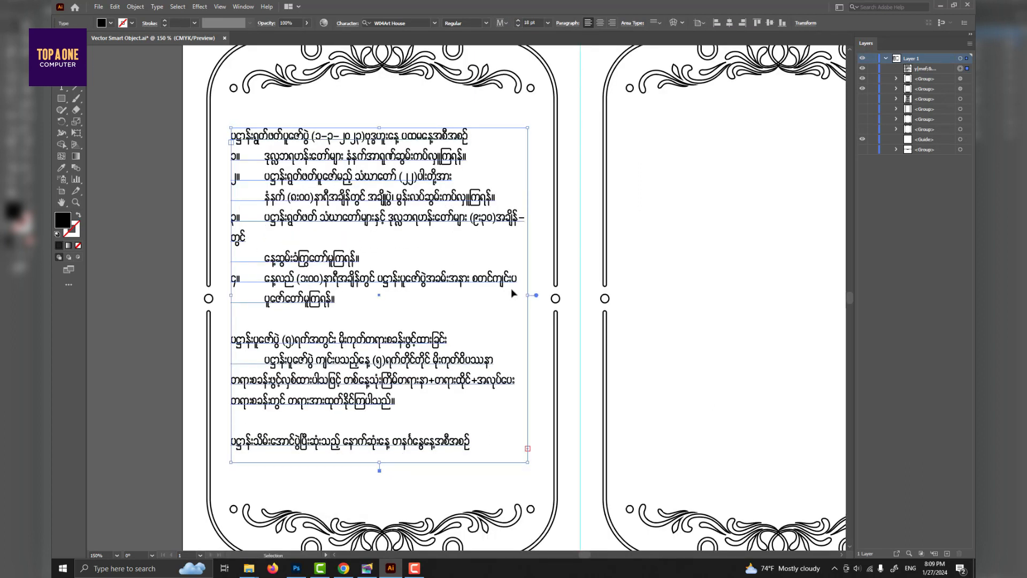
Step: Widen the text area in the left frame, extend it downward to hold the whole text, and shift it slightly up
drag(528, 294, 541, 295)
drag(379, 463, 381, 503)
drag(357, 180, 356, 159)
drag(383, 485, 383, 517)
Step: Cut the middle section, its heading and paragraph, out of the text in the left frame
double_click(309, 295)
triple_click(334, 300)
key(ctrl+shift+Down)
key(Delete)
key(Escape)
Step: Duplicate the text area into the right frame, replace its contents with the cut middle section, and shorten the area
scroll(336, 307, down, 2)
drag(348, 307, 301, 316)
alt+shift+drag(336, 263, 515, 263)
double_click(508, 261)
key(ctrl+a)
key(ctrl+v)
key(Escape)
scroll(498, 255, up, 1)
key(Delete)
key(ctrl+z)
drag(488, 481, 484, 278)
Step: Copy the last section, from its heading through item ၃, and delete it from the left frame's text area
drag(256, 319, 359, 299)
double_click(347, 332)
key(shift+Down)
key(shift+Down)
key(shift+Down)
key(shift+Down)
key(shift+Down)
key(shift+Down)
key(shift+Down)
key(shift+Down)
key(shift+Down)
key(ctrl+c)
key(Escape)
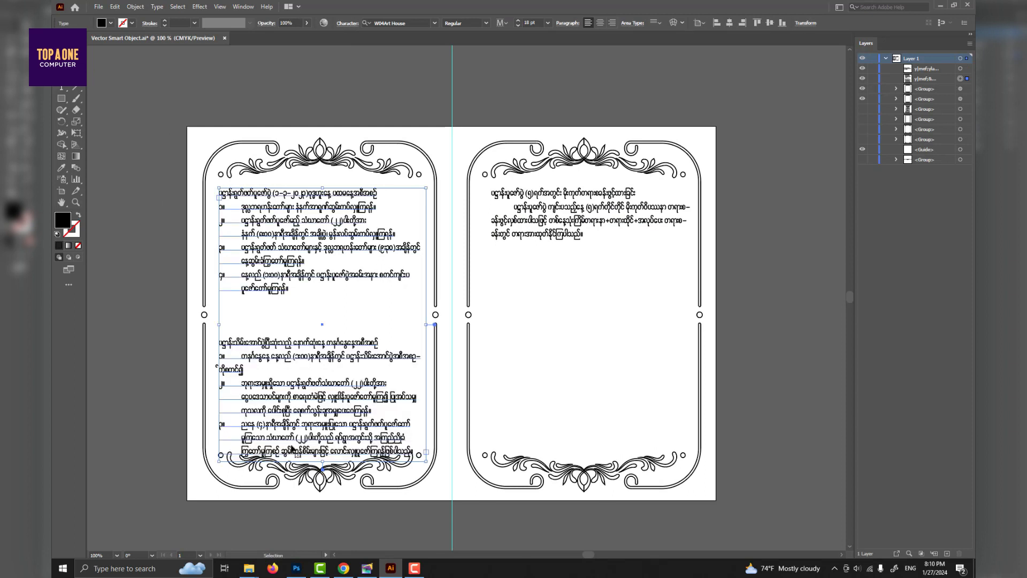
key(shift+Down)
key(shift+Down)
key(shift+Down)
key(shift+Down)
key(shift+Down)
key(shift+Down)
key(shift+Down)
key(shift+Down)
key(shift+Down)
key(BackSpace)
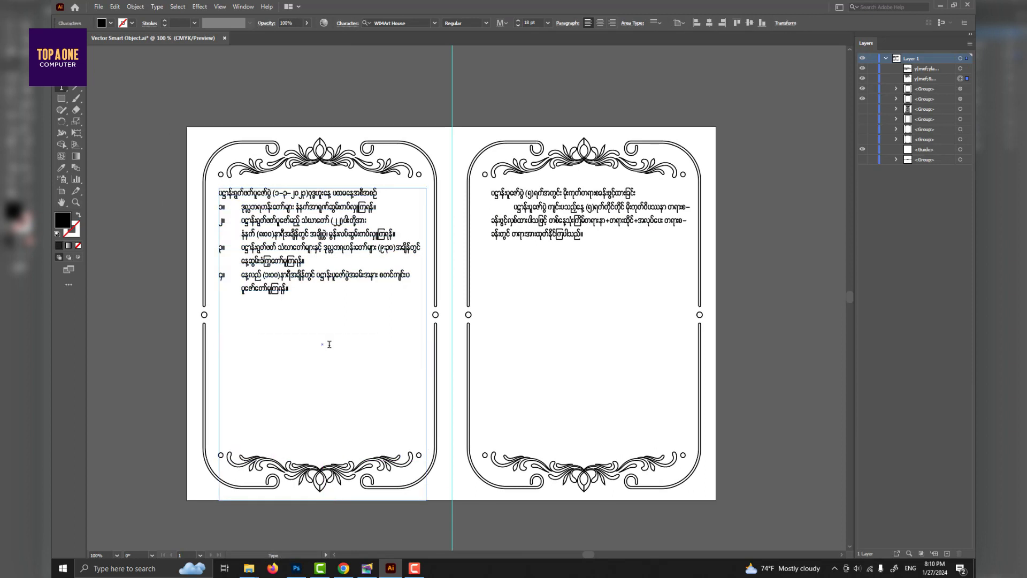
Step: Shorten the left text area, duplicate it below, paste the copied last section into the duplicate, and extend it to fit
drag(322, 500, 319, 295)
alt+drag(310, 224, 310, 346)
double_click(308, 341)
key(ctrl+a)
key(ctrl+v)
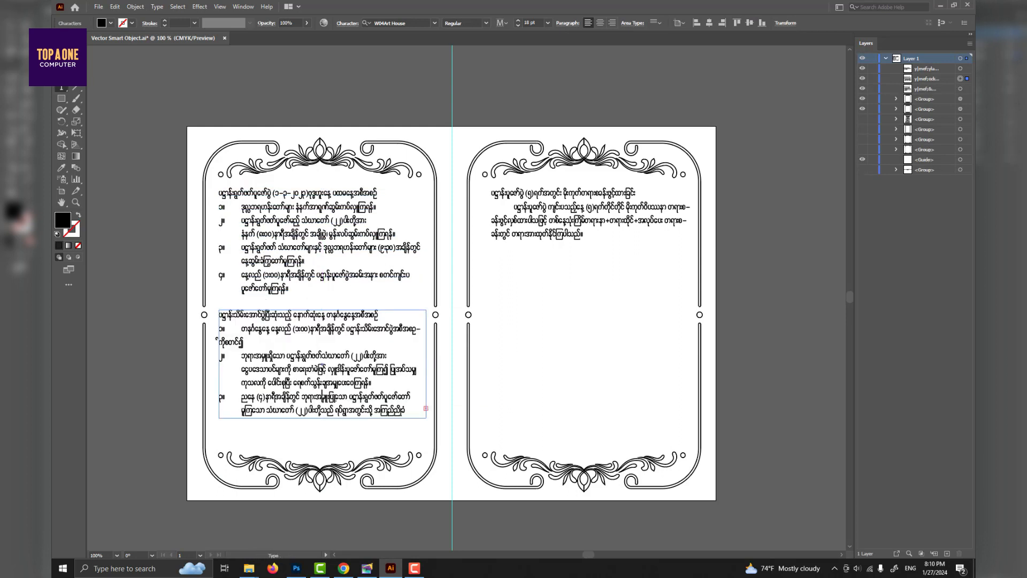
drag(322, 417, 323, 449)
double_click(323, 455)
scroll(214, 407, up, 1)
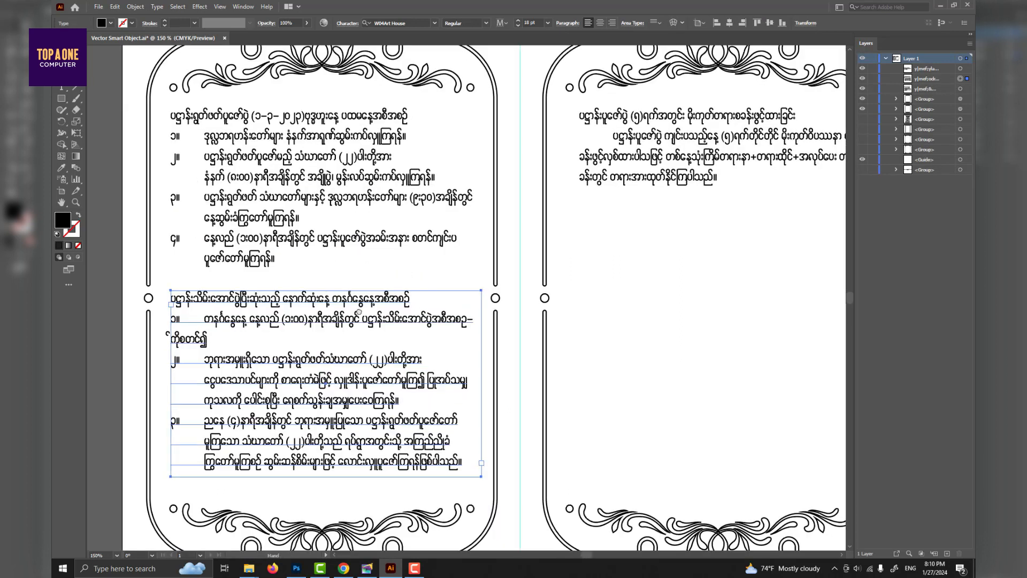
Step: Close up the gaps after the item numbers in the lower text area and rejoin the broken lines with small hanging indents
double_click(259, 293)
key(BackSpace)
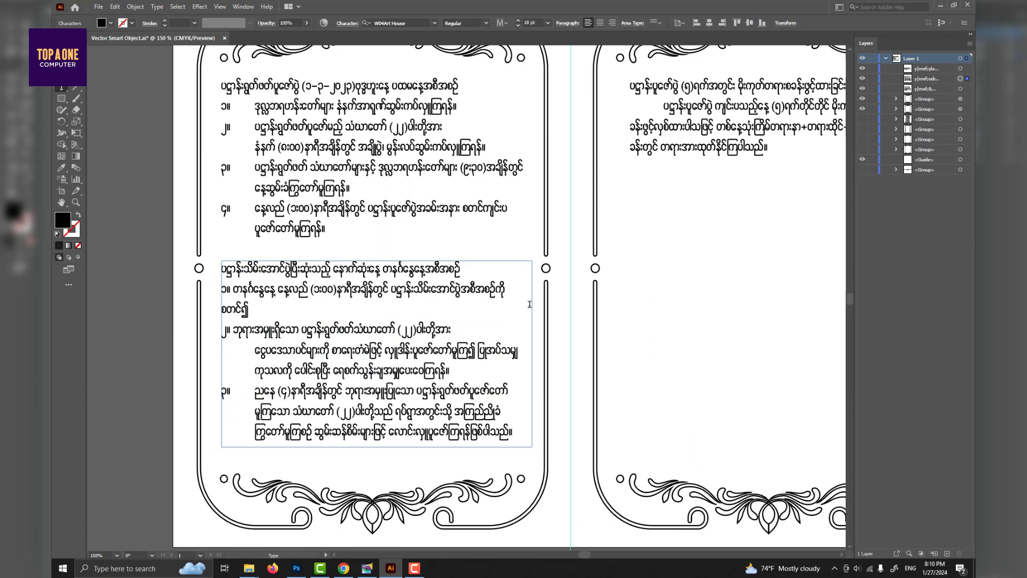
key(BackSpace)
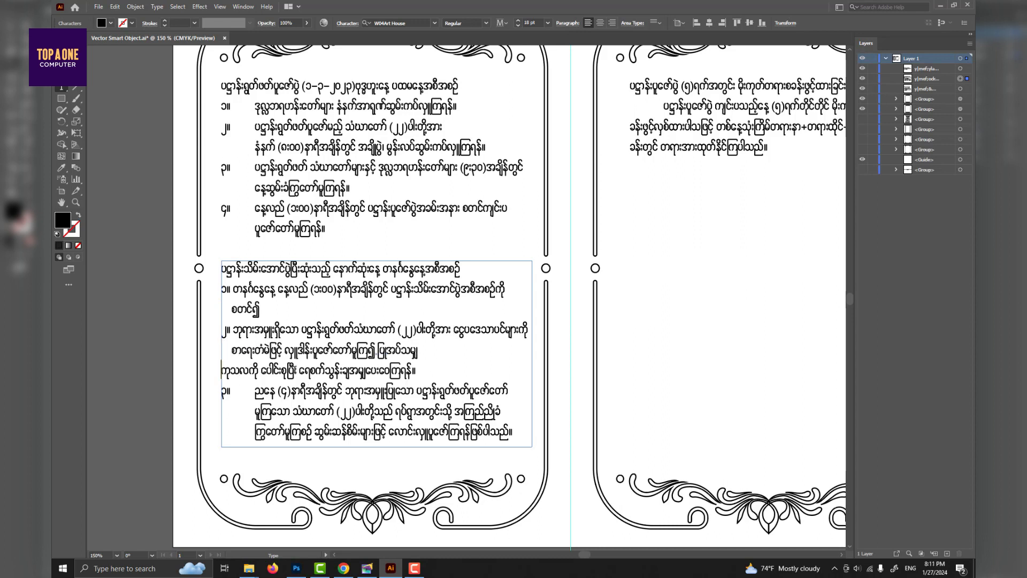
key(BackSpace)
key(BackSpace)
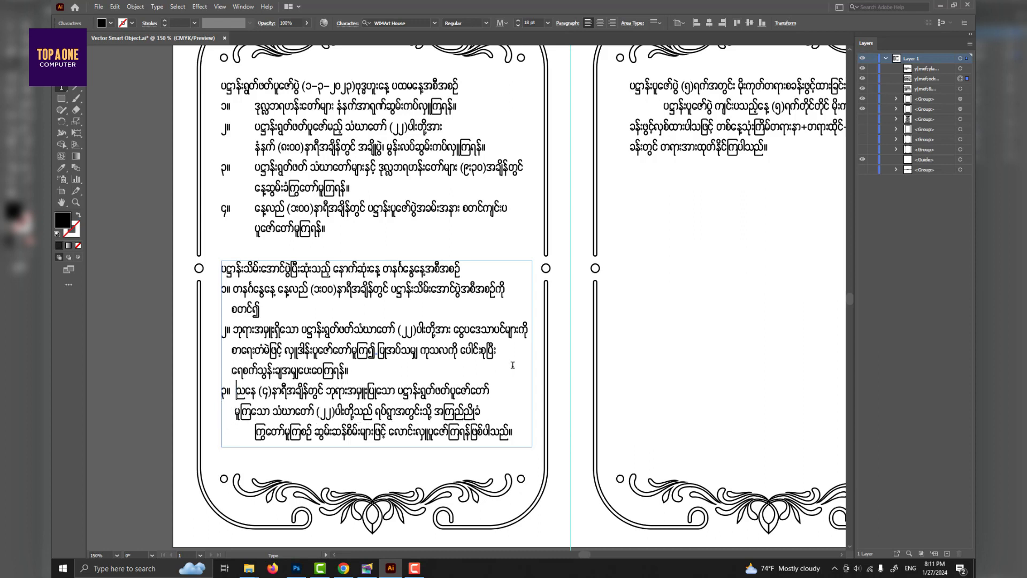
key(Up)
key(BackSpace)
key(Down)
key(Delete)
key(BackSpace)
key(ctrl+[)
key(ctrl+super+Return)
key(Escape)
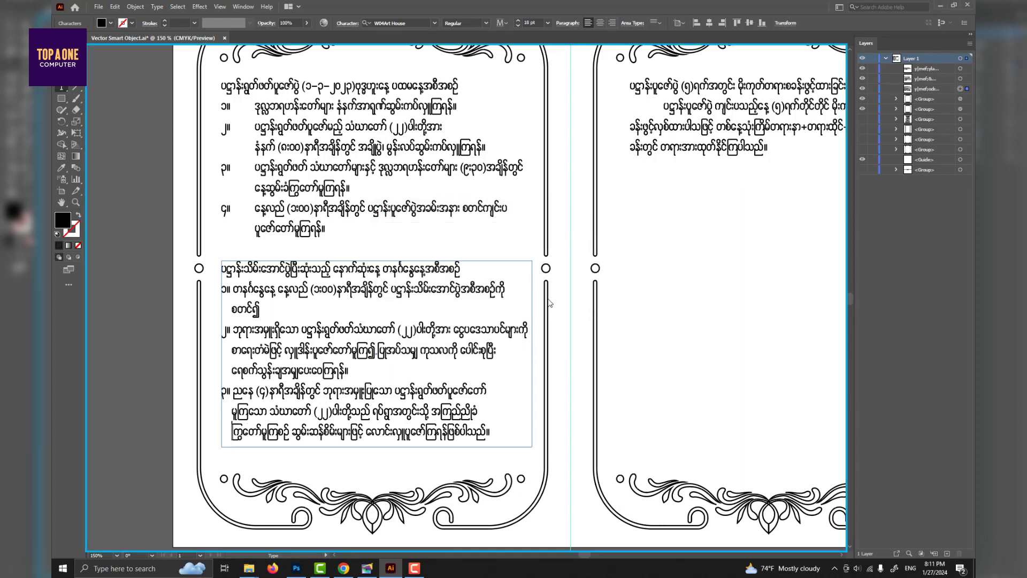
Step: Set the lower section's heading in the W15Art House font and centre it
triple_click(409, 268)
click(408, 23)
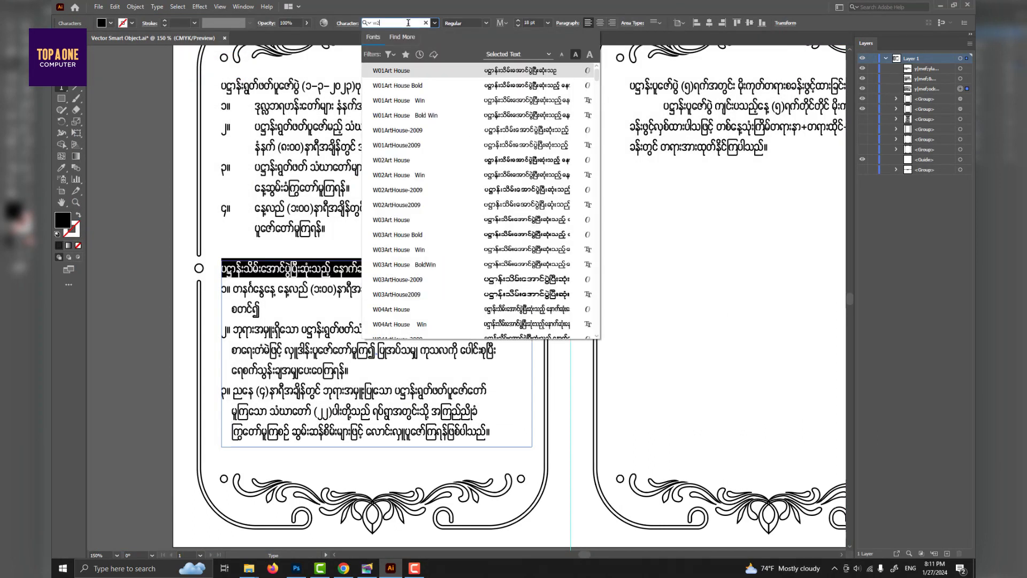
text(w15)
key(Return)
click(600, 23)
key(Escape)
Step: Tighten the line spacing of the lower text area and position it just above the frame's bottom ornament
scroll(446, 341, down, 1)
key(t)
click(397, 343)
key(ctrl+z)
click(402, 351)
key(ctrl+a)
key(alt+Up)
key(Escape)
drag(399, 416, 399, 405)
key(shift+Down)
key(shift+Down)
key(shift+Down)
Step: Tighten the line spacing of the upper text area and set its heading in W15Art House, centred
double_click(368, 226)
key(ctrl+a)
key(alt+Up)
click(393, 169)
click(415, 23)
text(W15Art House)
key(Return)
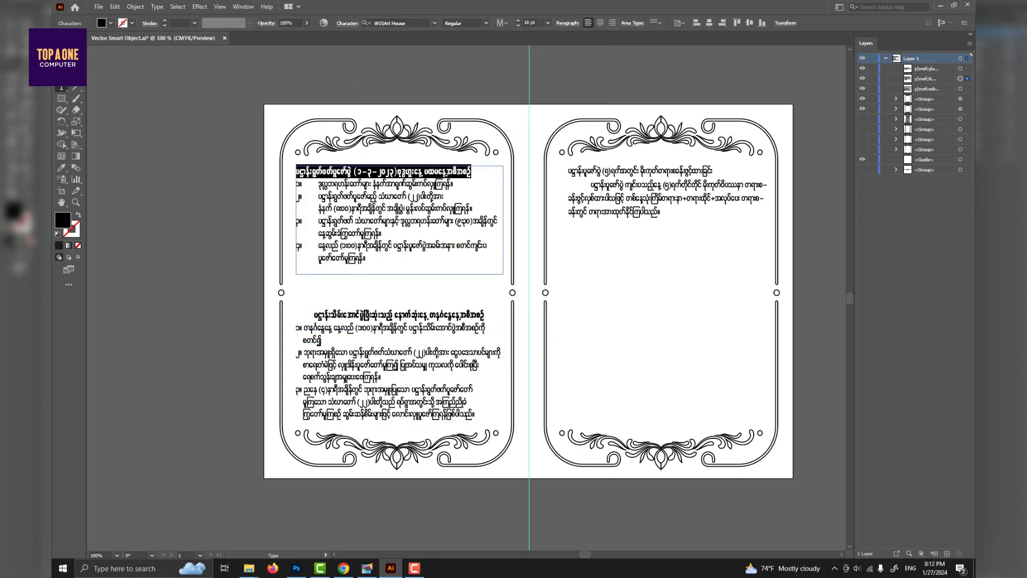
key(ctrl+shift+a)
Step: Close up the gaps after the item numbers in the upper text area and reduce the indents of the continuation lines
scroll(410, 192, up, 1)
click(272, 180)
key(BackSpace)
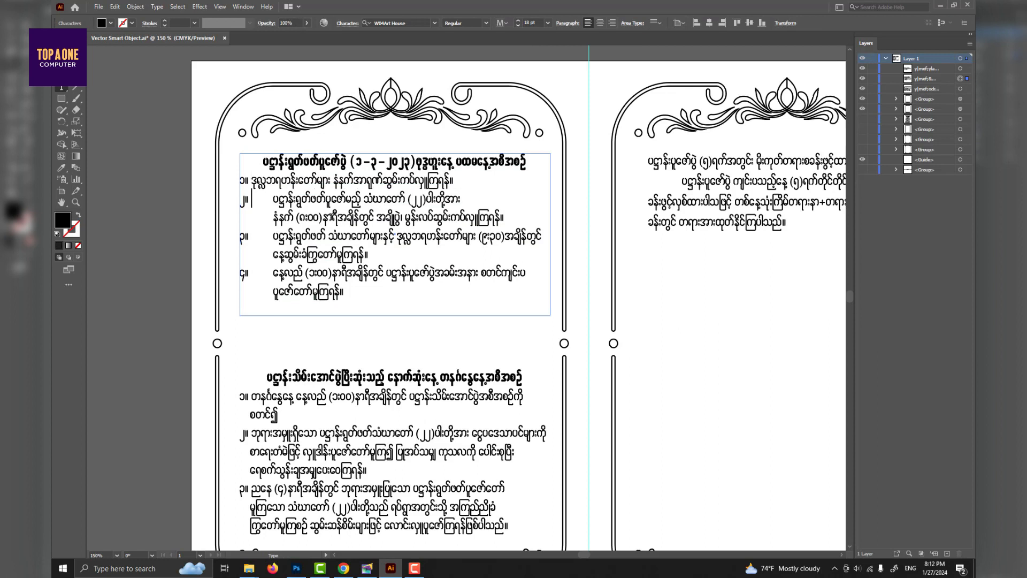
key(BackSpace)
key(Down)
key(Delete)
key(Down)
key(Delete)
key(Down)
key(Delete)
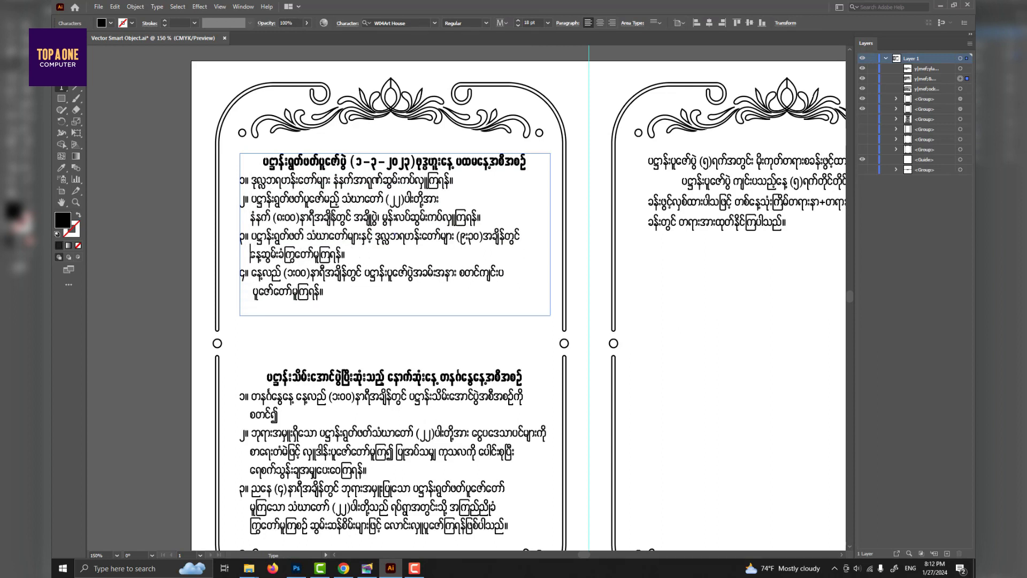
Step: Narrow the upper text area and nudge it right and up within the left frame
drag(549, 233, 524, 235)
key(Right)
key(Right)
key(Right)
key(Right)
key(Right)
key(Right)
key(Right)
key(Right)
key(Right)
key(Right)
key(Right)
key(Right)
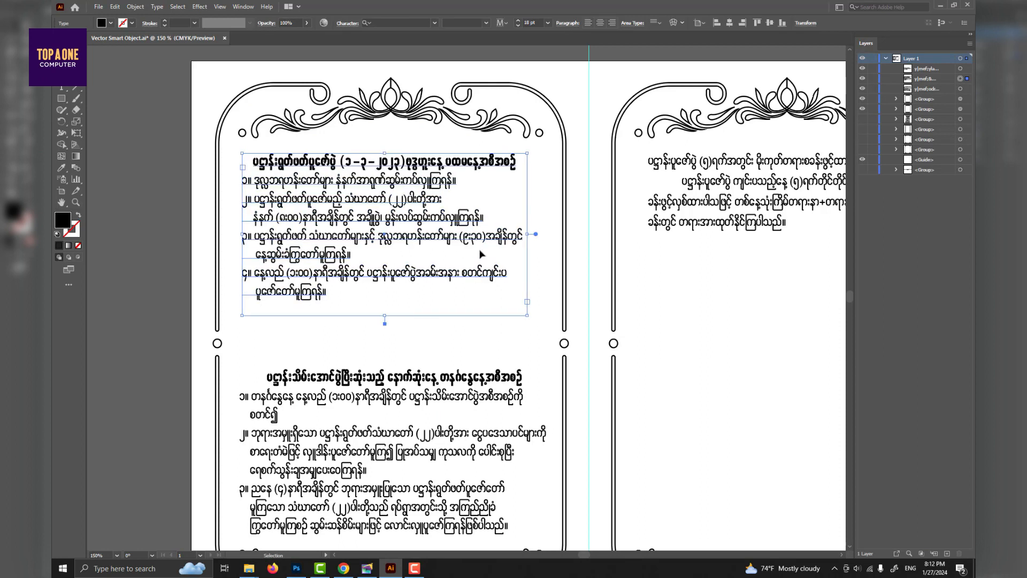
key(Up)
key(Up)
key(Up)
key(Up)
key(Up)
key(Up)
key(Up)
key(Up)
key(Up)
Step: Tighten the line spacing of the section in the right frame and set its heading in W15Art House, centred
click(662, 291)
key(ctrl+minus)
double_click(665, 160)
key(ctrl+a)
key(Escape)
click(433, 22)
click(514, 192)
key(Escape)
Step: Move the section from the right frame between the two left-frame sections and nudge the lowest section down
drag(691, 139, 420, 230)
click(471, 343)
key(Down)
key(Down)
key(Down)
key(Down)
key(Down)
key(Down)
key(Down)
key(Down)
key(Down)
click(478, 379)
Step: Even out the gaps by nudging the middle section down and the top section up in the left frame
click(447, 240)
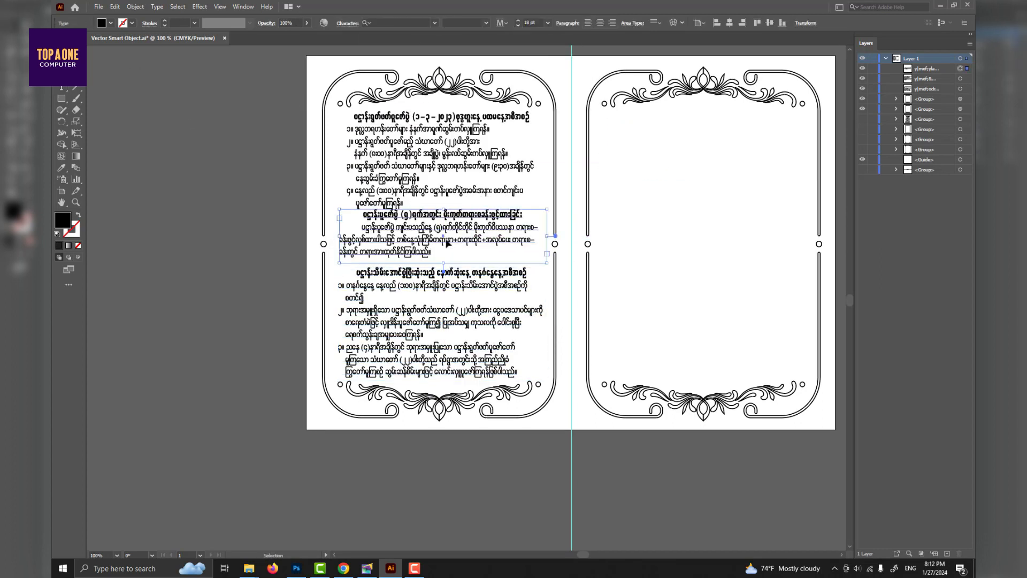
key(Down)
key(Down)
key(Down)
key(Down)
key(Down)
key(Down)
click(575, 214)
click(471, 161)
key(Up)
key(Up)
key(Up)
click(631, 156)
Step: Set the font size of the top section's numbered items ၁ to ၄ to 17 pt
scroll(391, 150, up, 1)
double_click(326, 116)
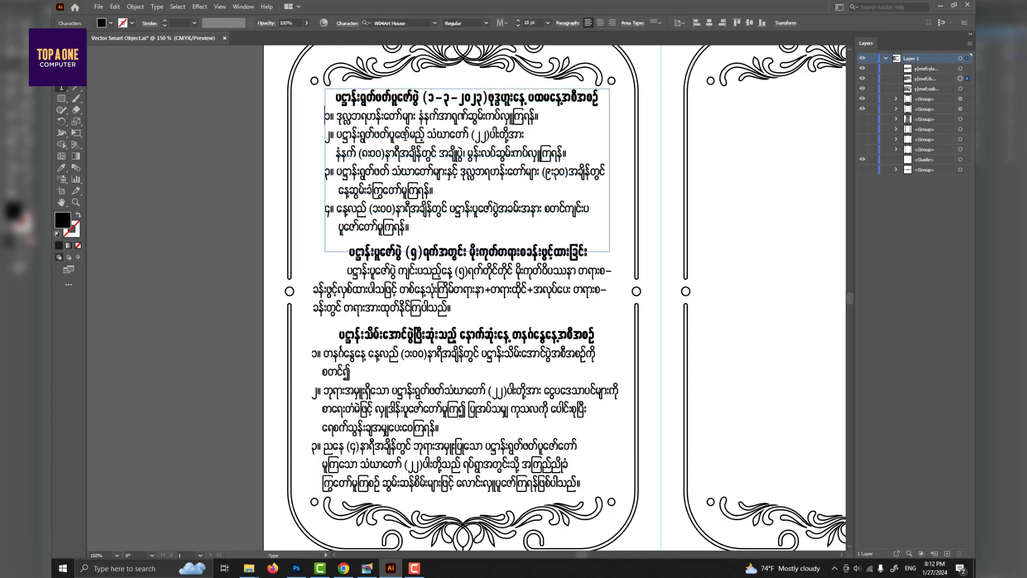
drag(327, 116, 410, 227)
click(517, 25)
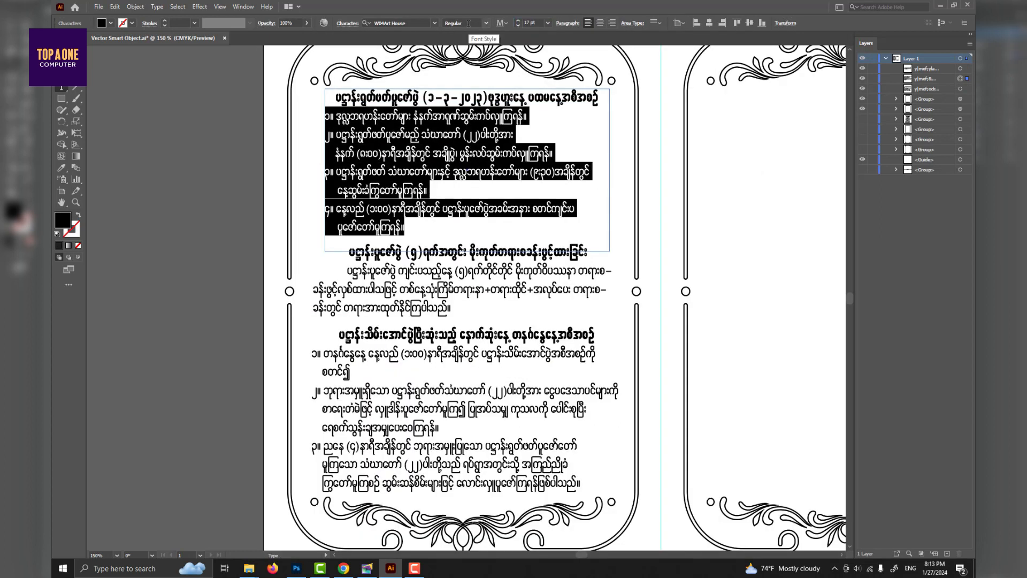
Step: Tighten the line spacing of the top section's numbered items and set the middle section's text to 17 pt
key(alt+Up)
click(61, 53)
double_click(468, 283)
key(ctrl+a)
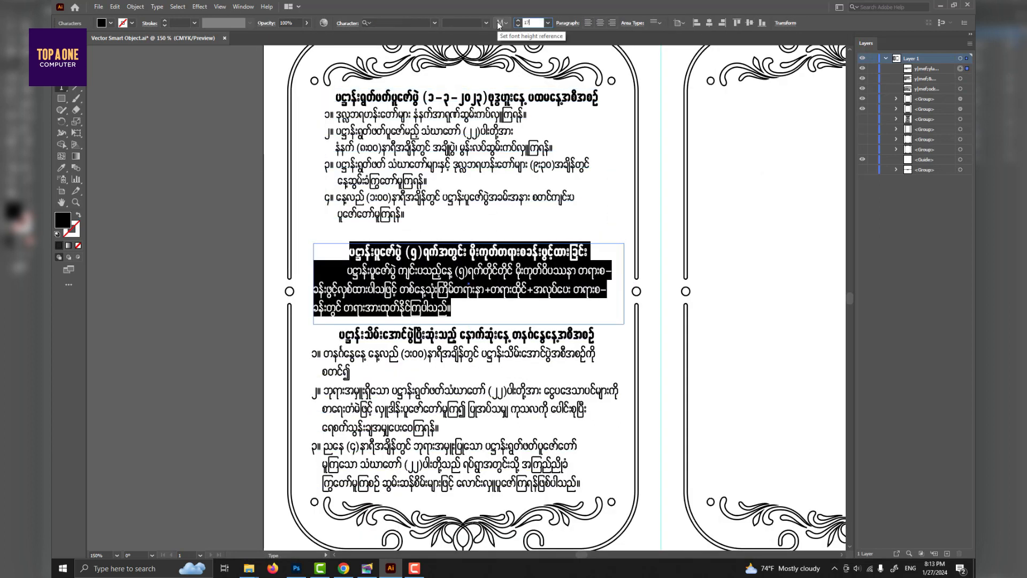
key(Return)
key(Escape)
Step: Set all text of the lowest section in the left frame to 17 pt
double_click(493, 342)
key(ctrl+a)
drag(539, 23, 496, 25)
text(17)
key(Return)
key(Escape)
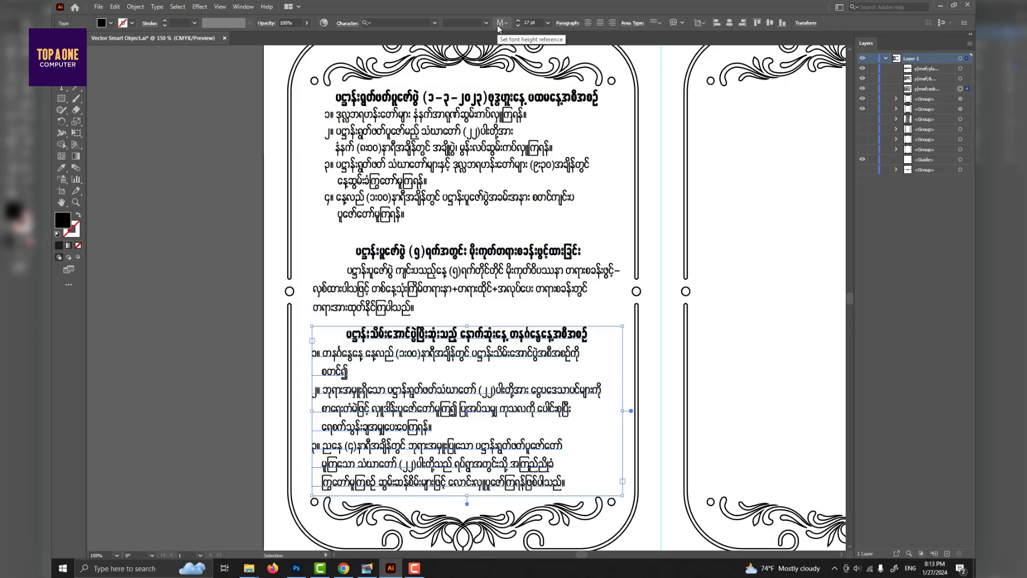
Step: Justify the middle section's body paragraph with the last line aligned left and break its first line after တရားစခန်း
click(623, 277)
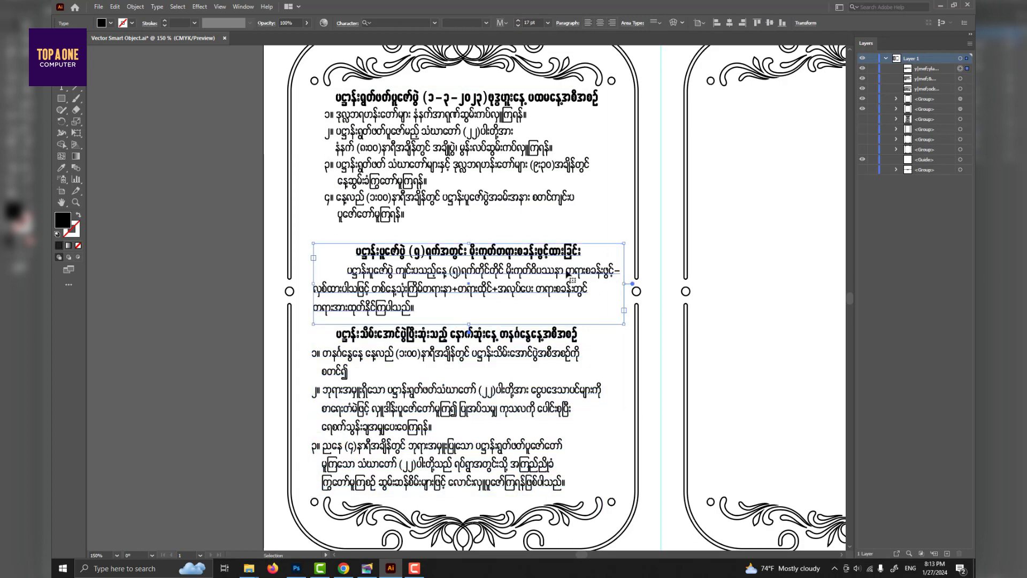
triple_click(348, 269)
click(242, 7)
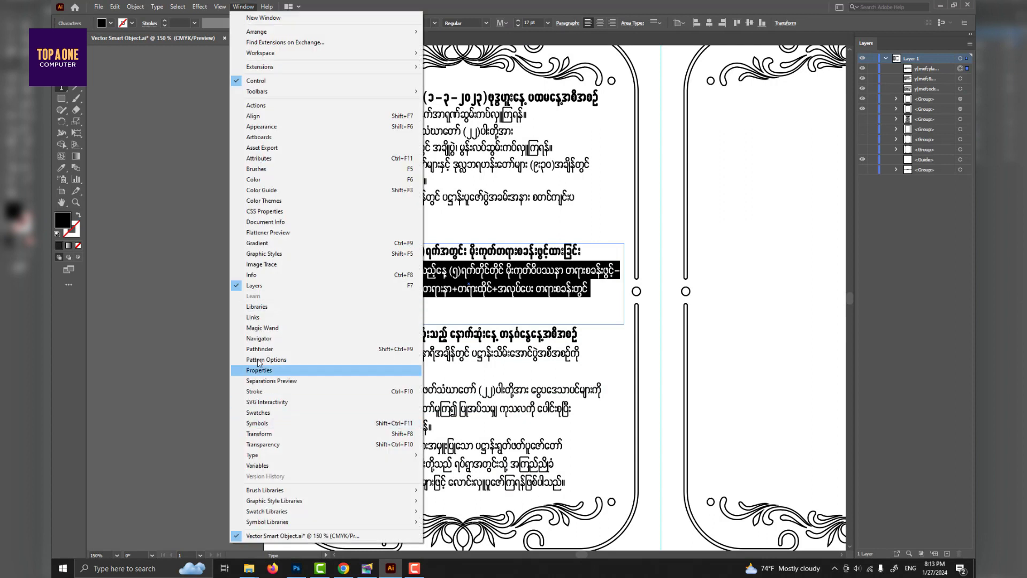
click(449, 497)
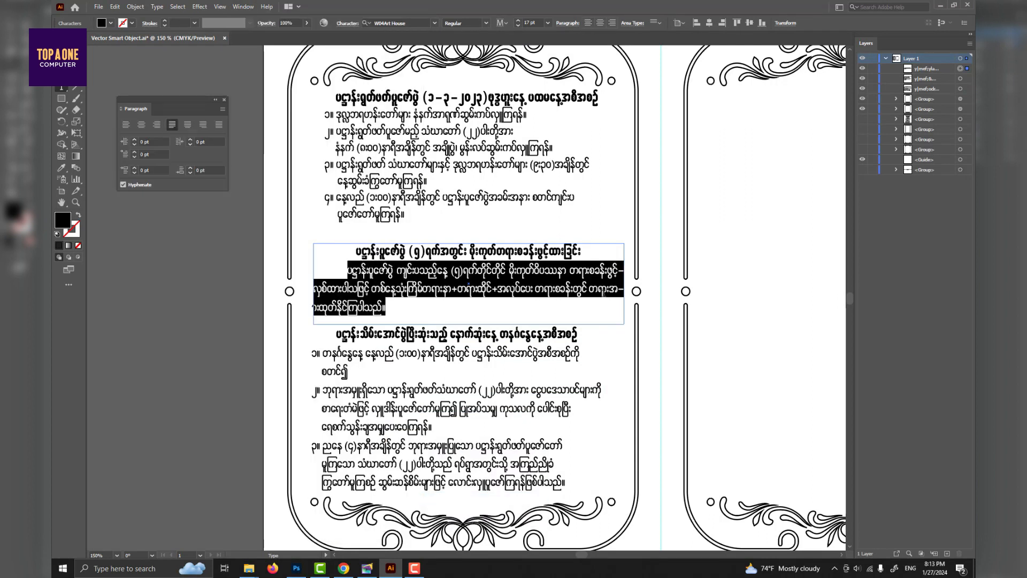
click(605, 269)
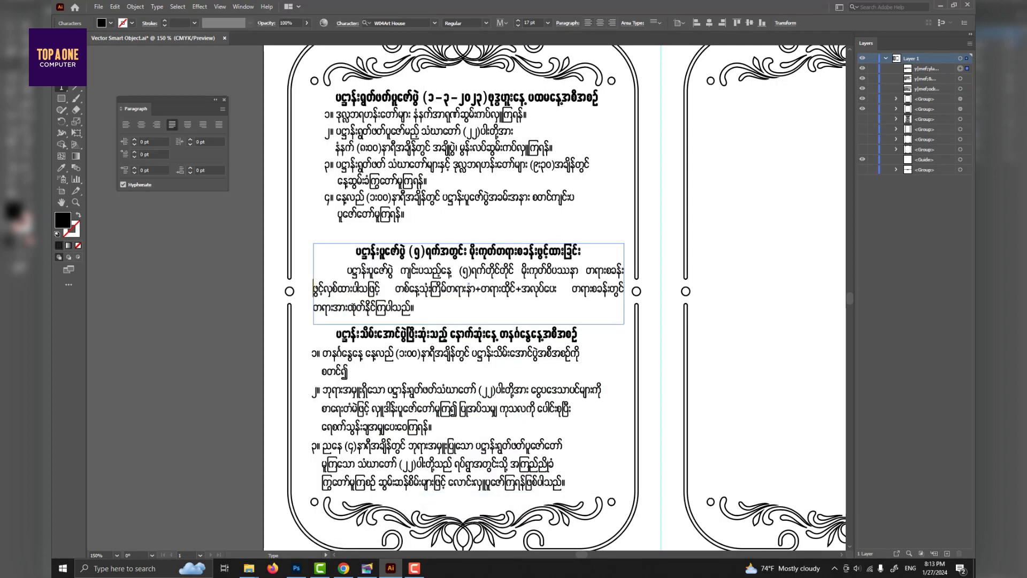
key(Escape)
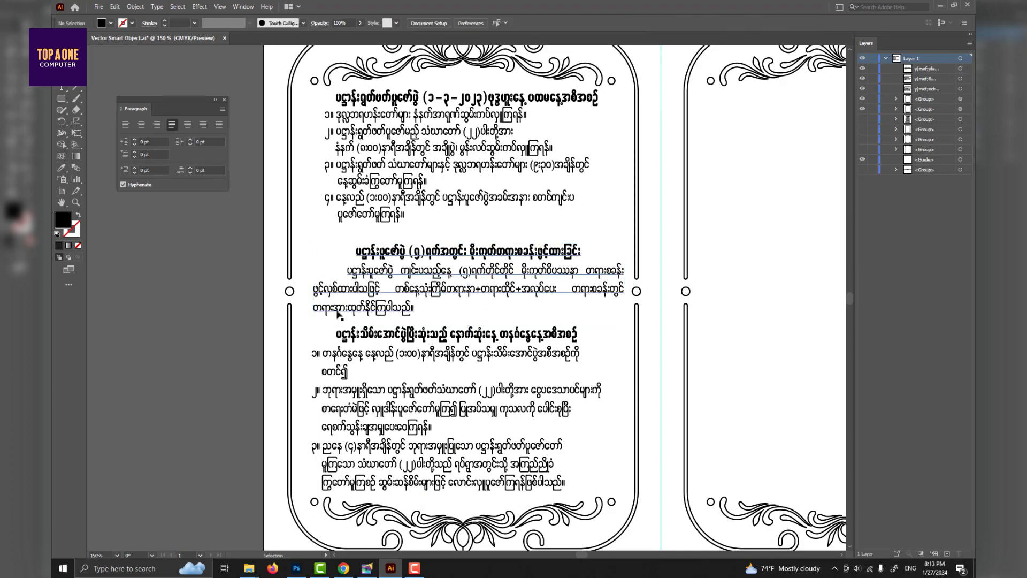
Step: Slightly narrow the text frames of the two lower sections and centre them horizontally on each other
key(ctrl+1)
mouse_move(529, 293)
mouse_down()
mouse_move(518, 290)
mouse_move(520, 307)
mouse_up()
click(467, 373)
click(467, 373)
shift+click(401, 284)
click(708, 22)
click(635, 280)
Step: Tighten the line spacing of the middle section's body paragraph and the lowest section's numbered items
triple_click(438, 289)
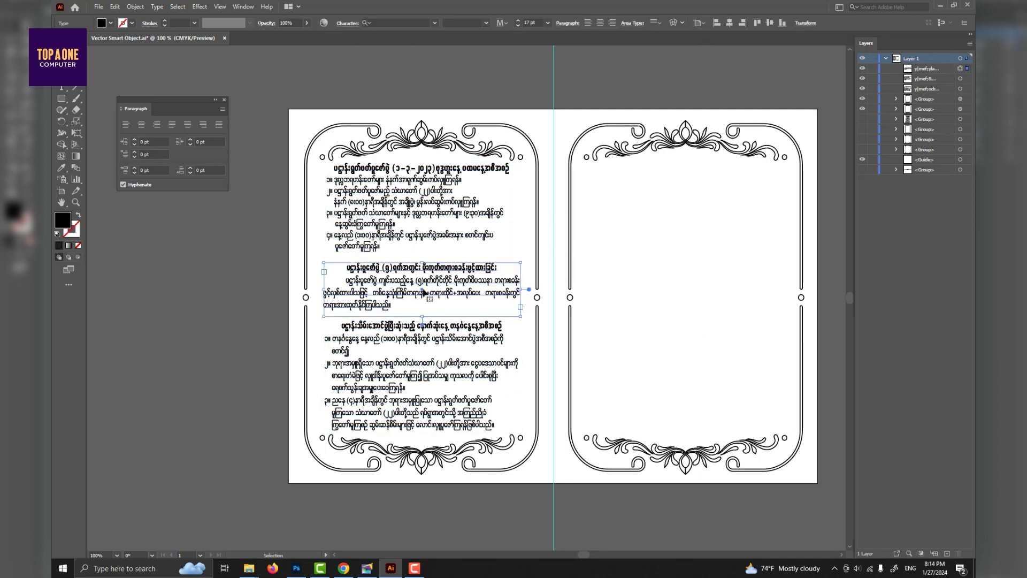
key(alt+Up)
key(Escape)
click(673, 319)
double_click(327, 338)
drag(325, 338, 496, 426)
key(alt+Up)
Step: Set the headings of the lowest and middle sections to 18 pt to match the top section's heading
key(ctrl+space)
click(379, 337)
triple_click(383, 322)
triple_click(382, 234)
click(518, 21)
click(376, 85)
triple_click(376, 86)
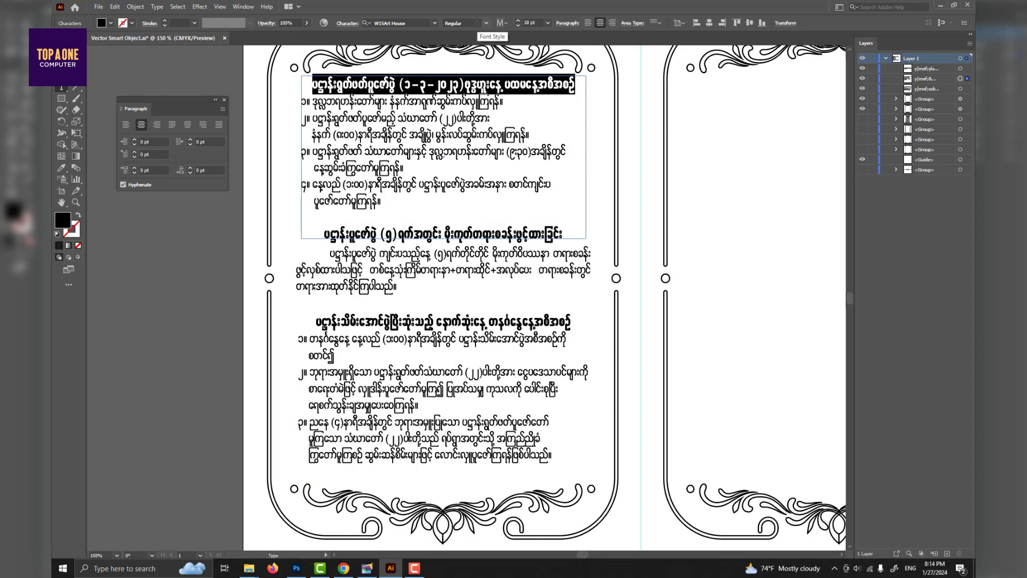
key(Escape)
Step: Shorten the text frames of the three left-frame sections to fit closely around their text
click(733, 273)
scroll(579, 267, down, 1)
click(471, 209)
drag(489, 248, 488, 230)
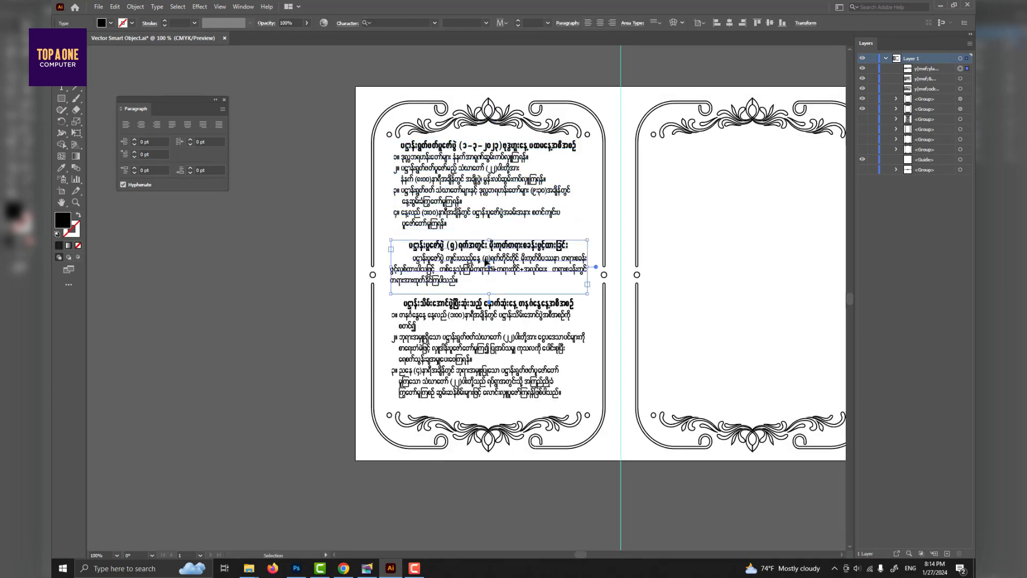
click(487, 259)
drag(492, 288, 492, 289)
click(490, 348)
drag(489, 411, 489, 400)
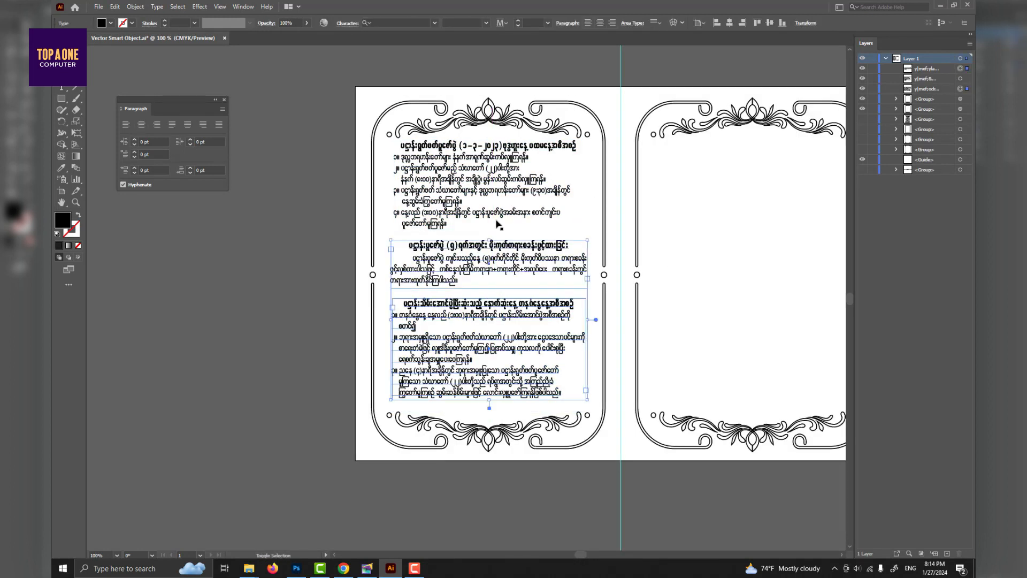
Step: Centre the three sections horizontally on one another and shift them slightly down in the left frame
shift+click(491, 259)
shift+click(498, 213)
click(708, 22)
click(704, 271)
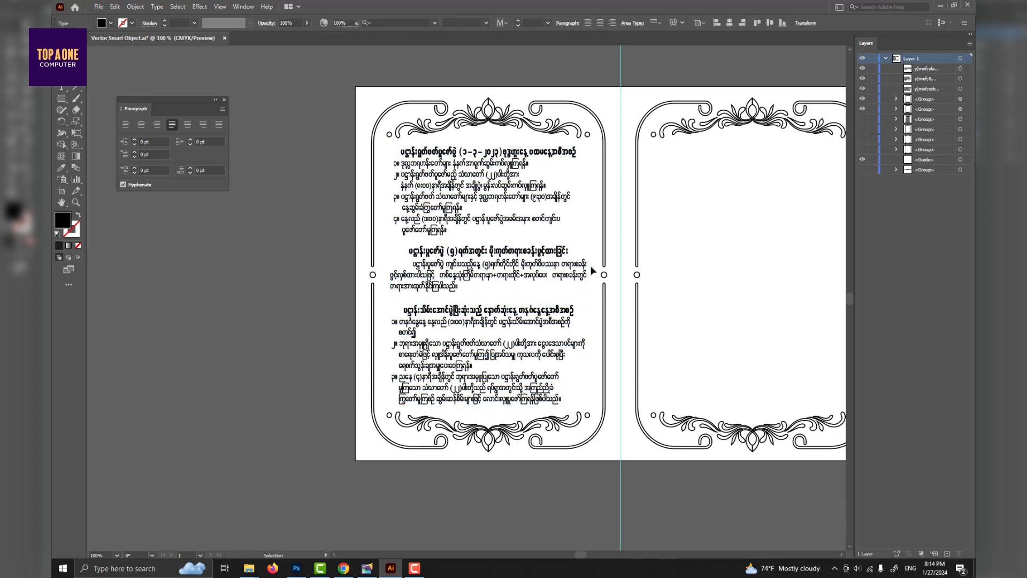
drag(593, 271, 607, 275)
key(ctrl+0)
click(223, 99)
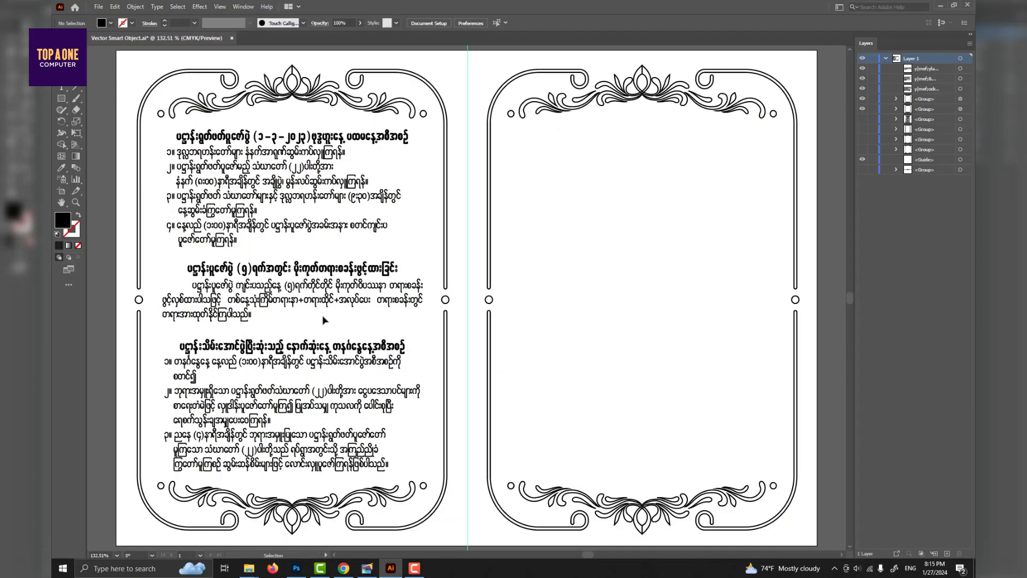
Step: Duplicate the top section into the right frame and replace its text with the copied invitation text
alt+drag(308, 170, 661, 170)
double_click(661, 170)
key(ctrl+a)
key(ctrl+v)
key(ctrl+a)
Step: Set the pasted text to 17 pt and extend its text frame down to the bottom ornament of the right frame
click(410, 23)
text(w04)
key(Up)
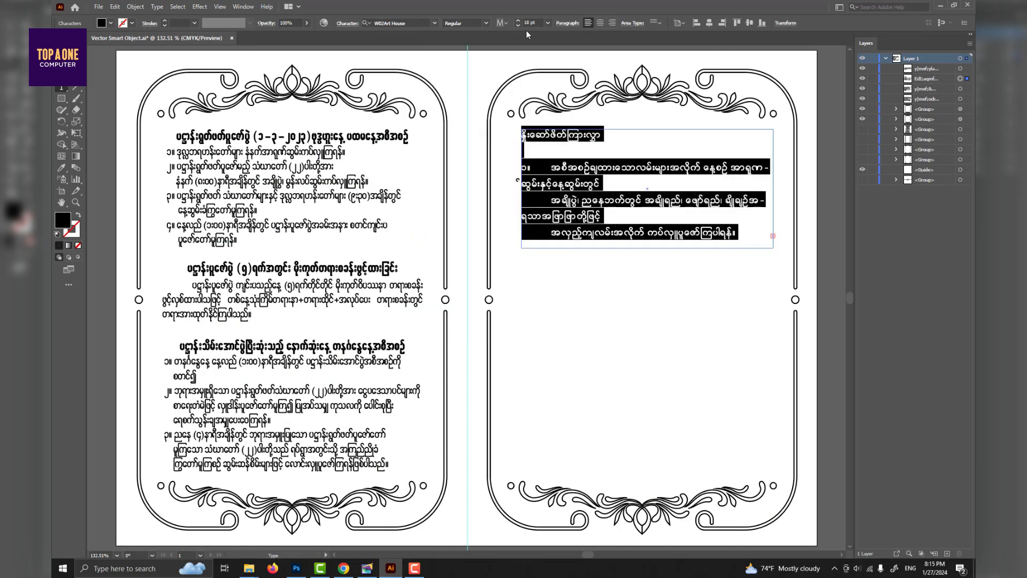
key(Escape)
double_click(647, 256)
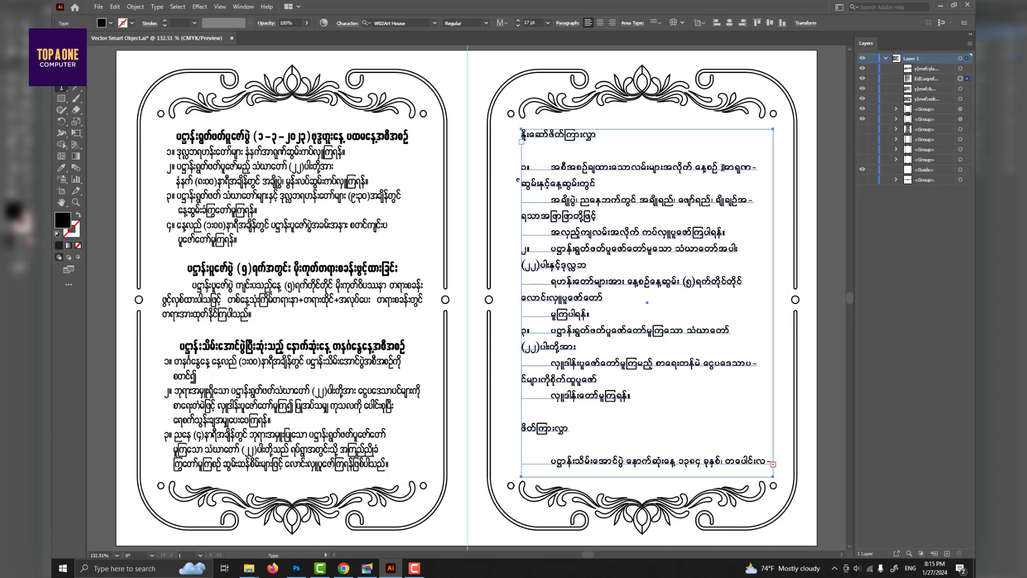
Step: Set all text in the right frame in the font W04Art House
click(551, 172)
key(ctrl+a)
click(403, 23)
text(w04)
key(Return)
click(617, 228)
key(Escape)
Step: Join the last two lines of item ၃ in the right frame by removing the line break between them
click(789, 220)
double_click(553, 281)
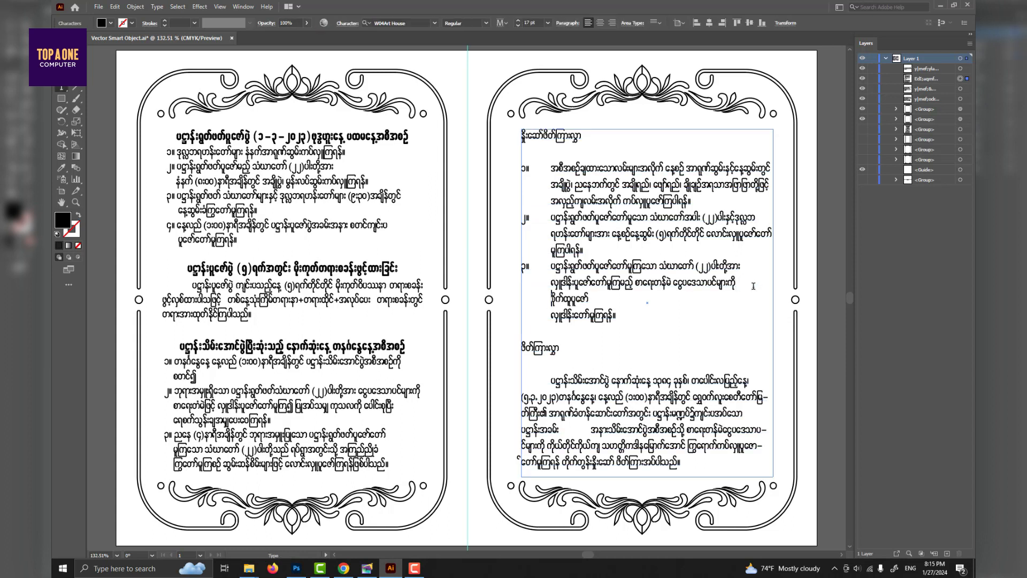
key(BackSpace)
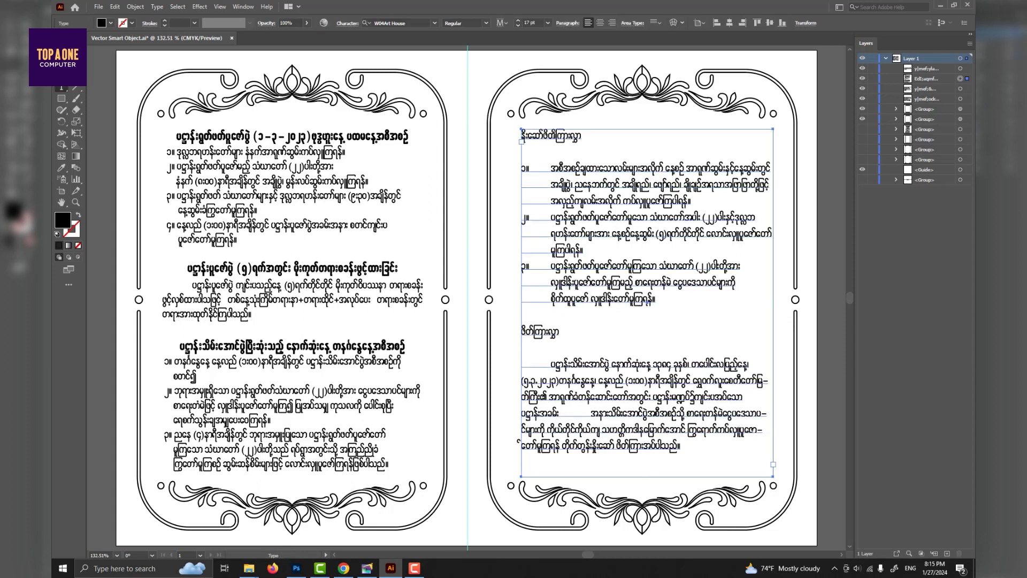
Step: Set the right frame's top heading နှိုးဆော်ဖိတ်ကြားလွှာ in W28Art House and centre it
drag(523, 136, 573, 153)
text(W28Art House)
key(Return)
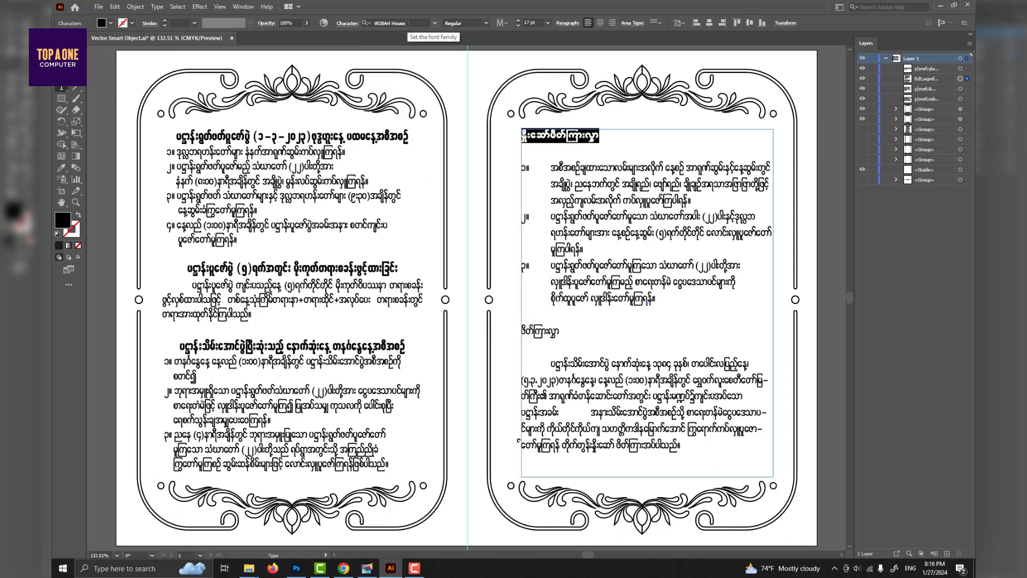
click(601, 22)
Step: Delete the heading and items ၁ to ၃ to leave only the ဖိတ်ကြားလွှာ section and shorten its text frame
key(ctrl+a)
click(656, 299)
drag(655, 299, 587, 124)
key(Delete)
key(Delete)
key(Delete)
drag(647, 477, 647, 264)
Step: Duplicate the ဖိတ်ကြားလွှာ section below and paste the heading with its numbered items into the upper text frame
alt+drag(665, 199, 665, 373)
double_click(628, 239)
key(ctrl+a)
key(ctrl+v)
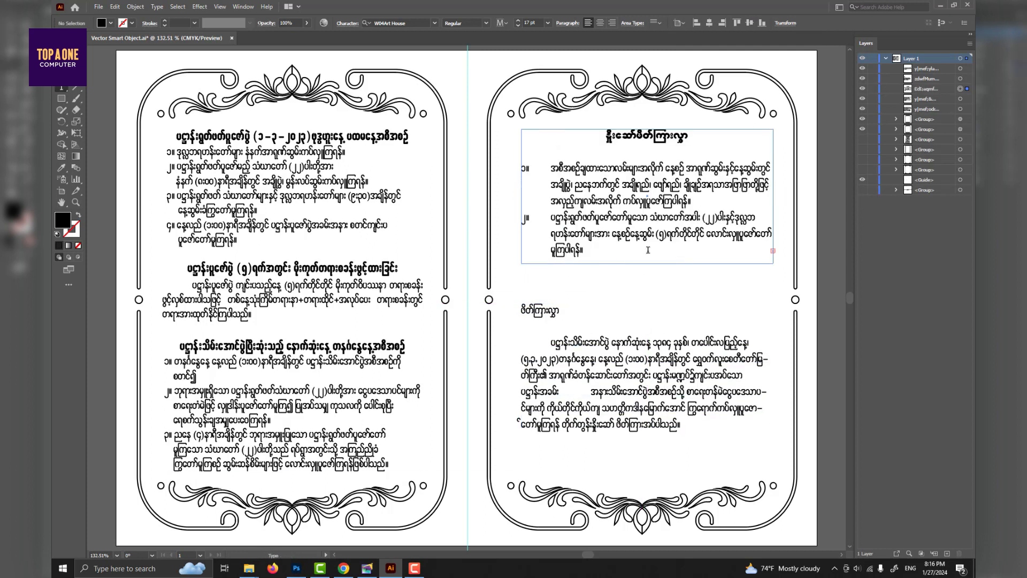
Step: Lengthen the upper text frame to include all of item ၃ and move the ဖိတ်ကြားလွှာ section down below it
key(Escape)
drag(647, 263, 646, 310)
drag(640, 353, 641, 374)
Step: Justify the ဖိတ်ကြားလွှာ section's body paragraph with the last line aligned left
triple_click(682, 443)
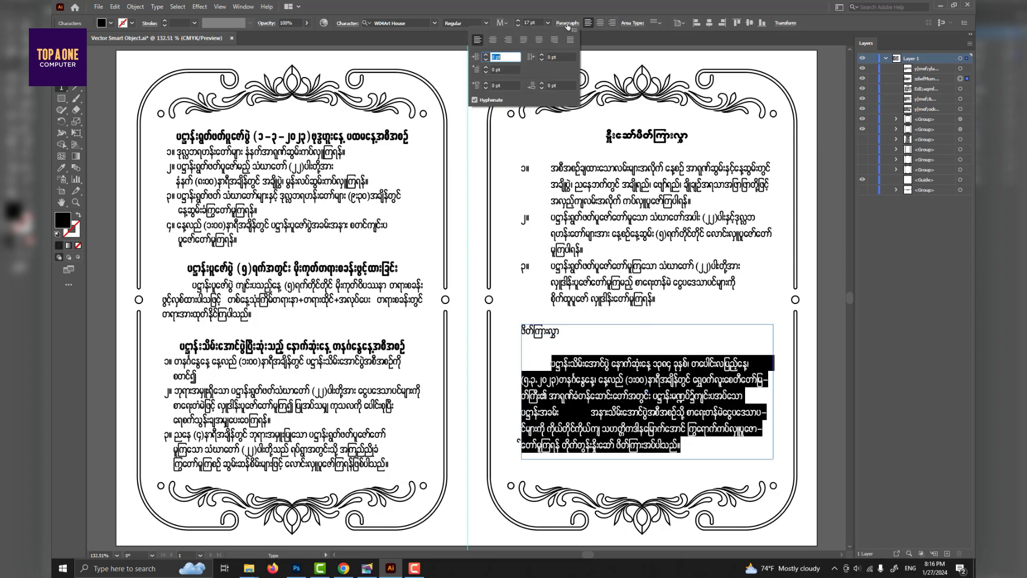
click(522, 39)
ctrl+click(820, 275)
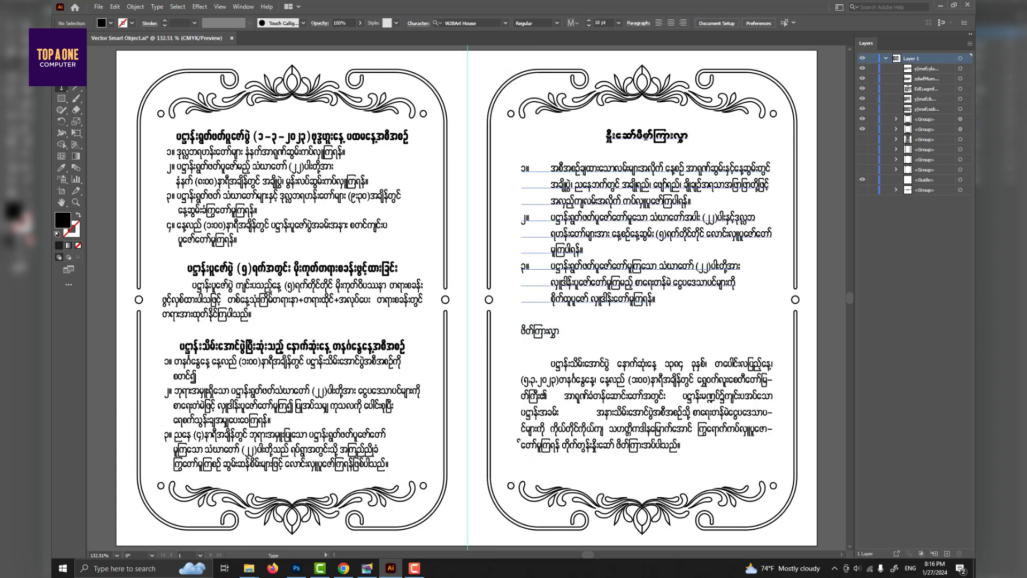
Step: Set the right frame's top heading to 20 pt and add three dots before and after it
triple_click(645, 137)
key(ctrl+shift+period)
key(ctrl+shift+period)
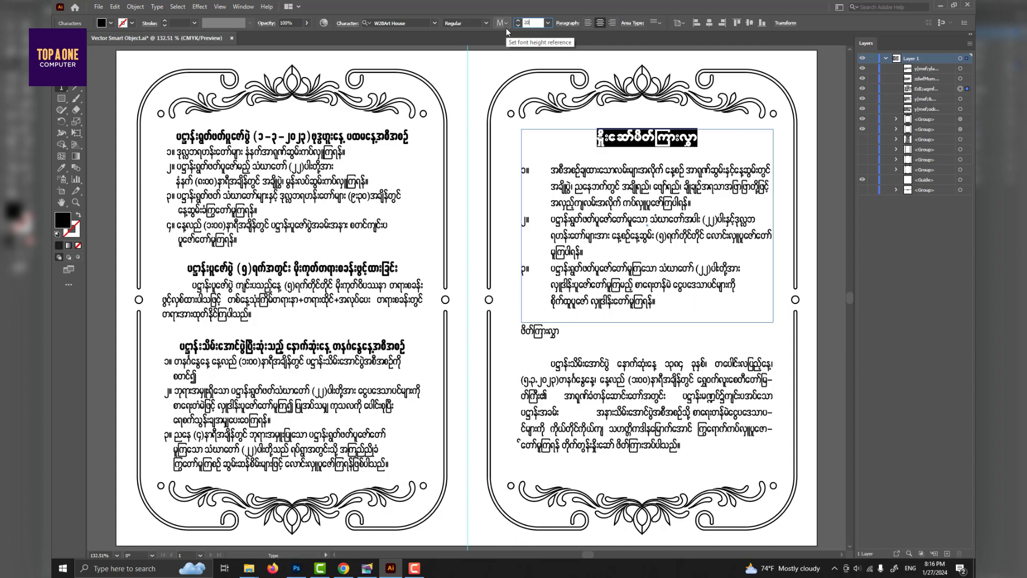
key(Escape)
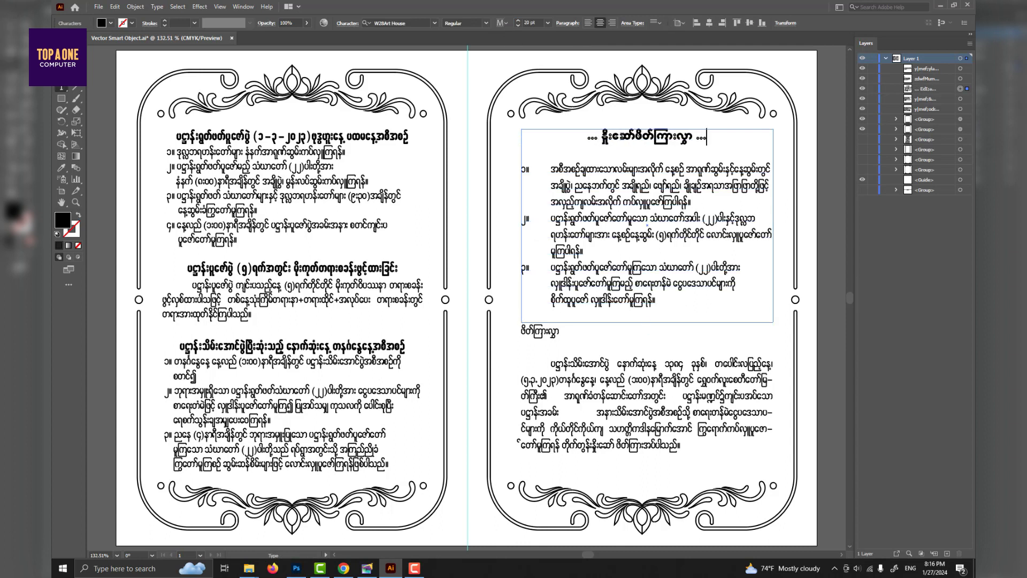
text(.)
key(Escape)
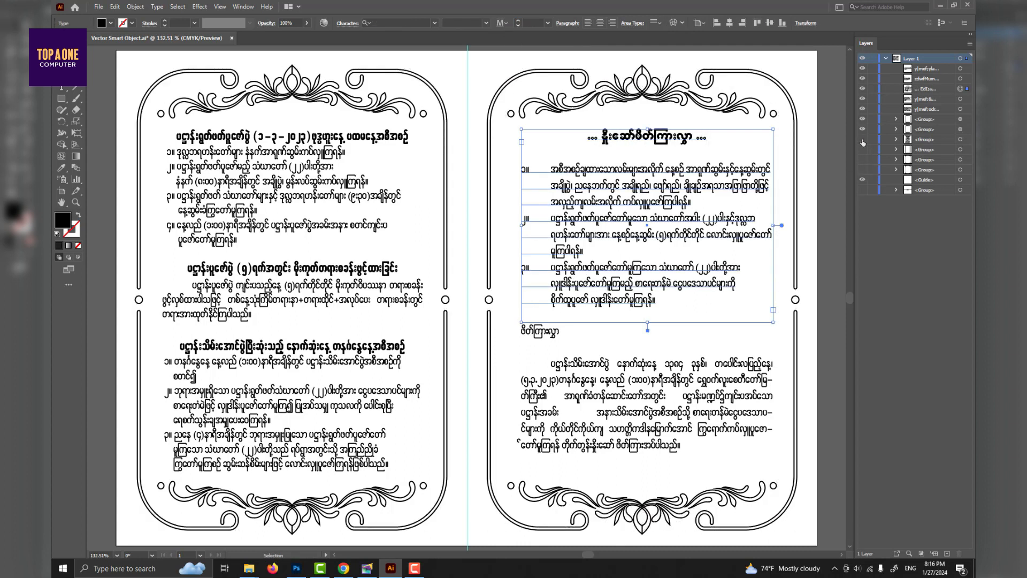
Step: Open the ornament file 94164 from New folder (4) in the Downloads folder
scroll(733, 145, down, 1)
scroll(734, 145, right, 1)
click(736, 181)
click(250, 568)
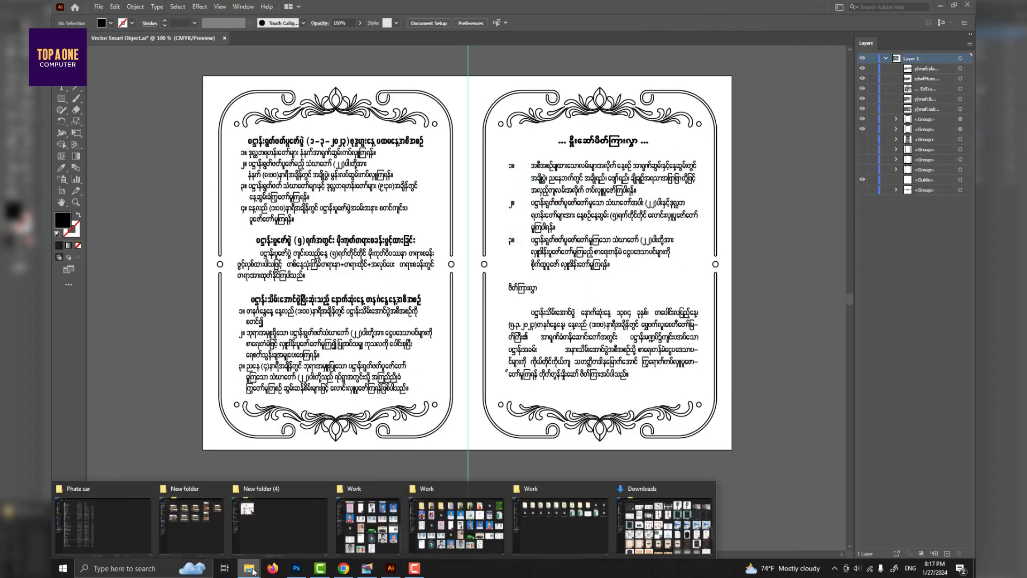
click(671, 519)
scroll(496, 406, down, 5)
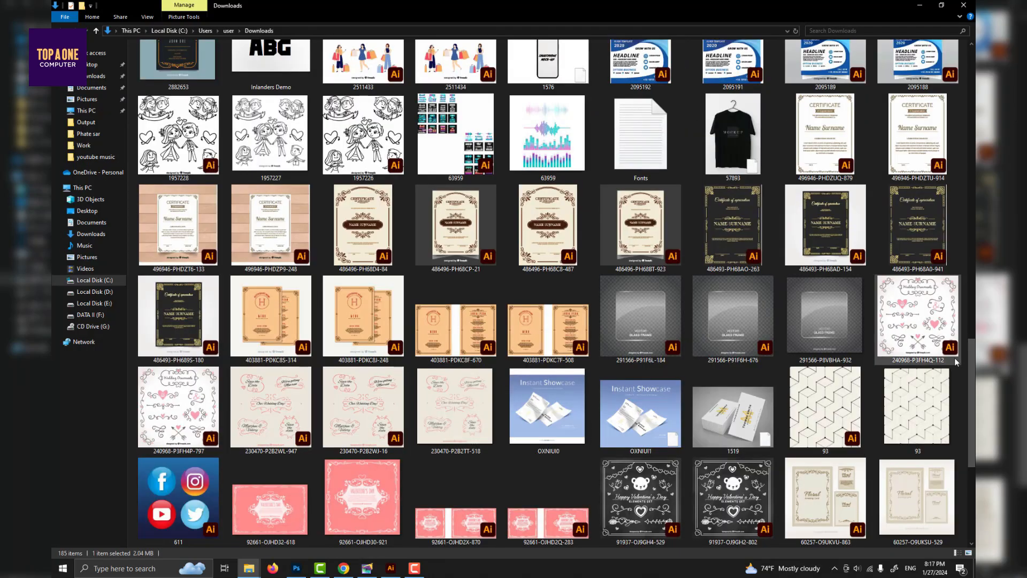
scroll(877, 350, down, 3)
double_click(456, 480)
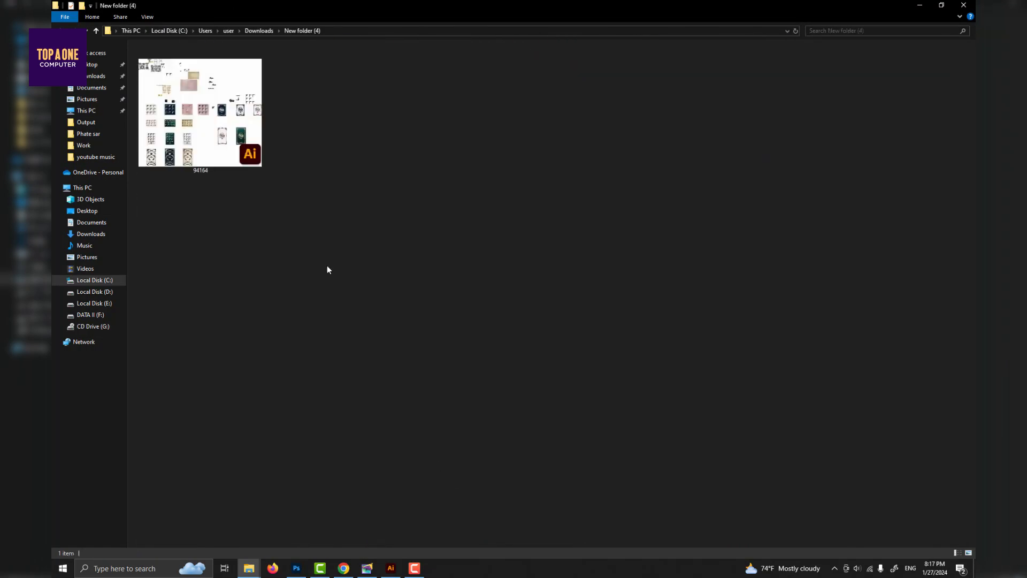
double_click(199, 112)
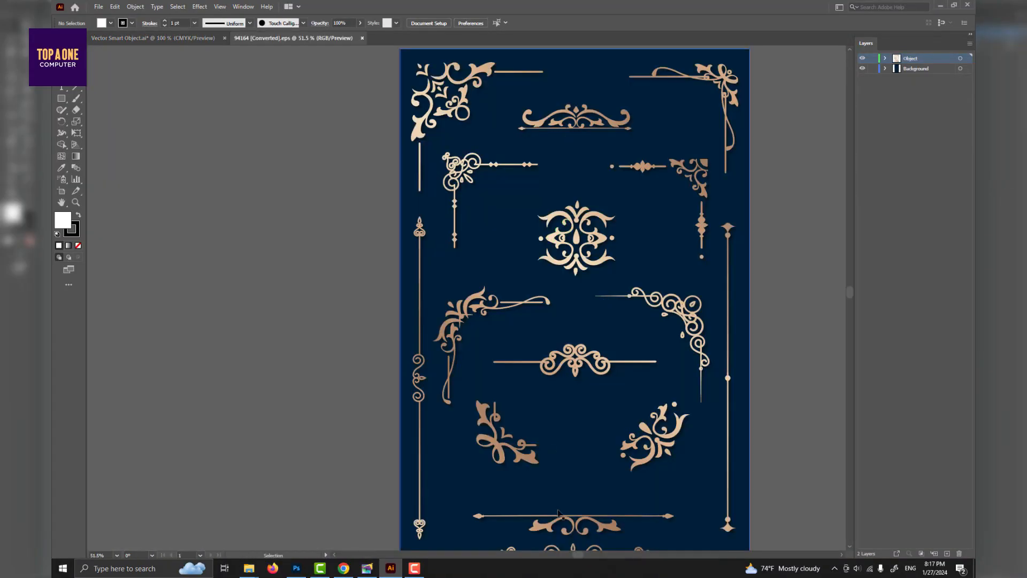
Step: Copy the long thin line ornament with diamond ends and paste it horizontally into the invitation near the right frame's heading
click(574, 516)
click(727, 229)
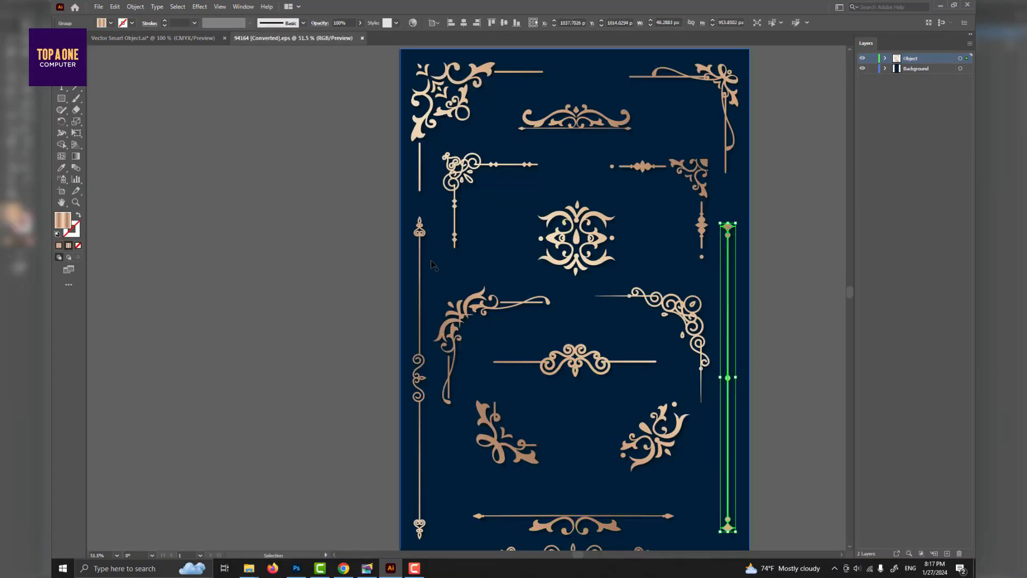
key(ctrl+Tab)
key(ctrl+v)
scroll(523, 248, down, 2)
drag(503, 124, 484, 271)
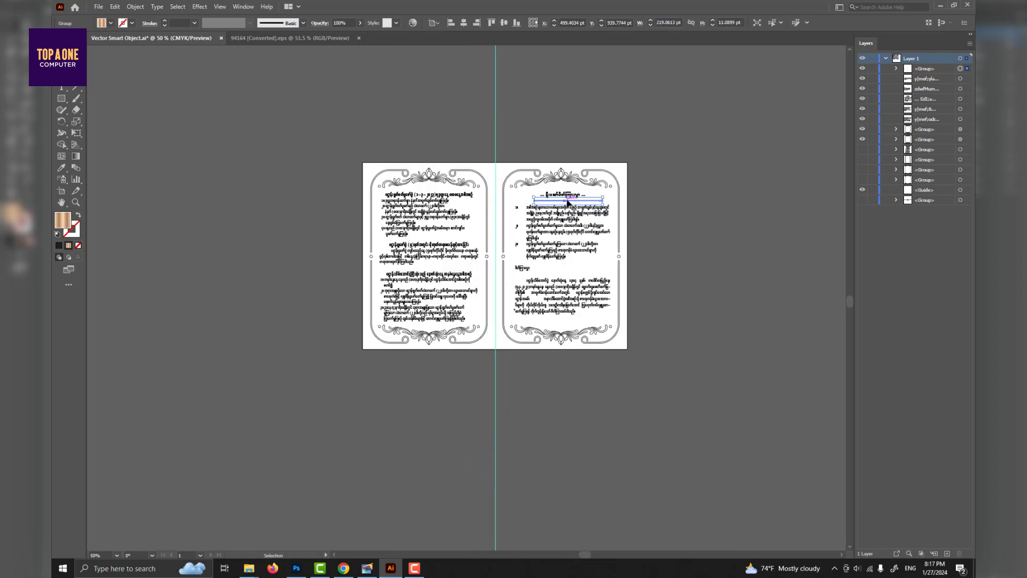
Step: Try the thin line ornament as a black divider, scaled down to fit beneath the right frame's top heading
scroll(575, 194, up, 7)
scroll(546, 243, down, 2)
drag(718, 267, 563, 260)
drag(558, 256, 601, 265)
scroll(649, 236, down, 2)
drag(649, 236, 582, 165)
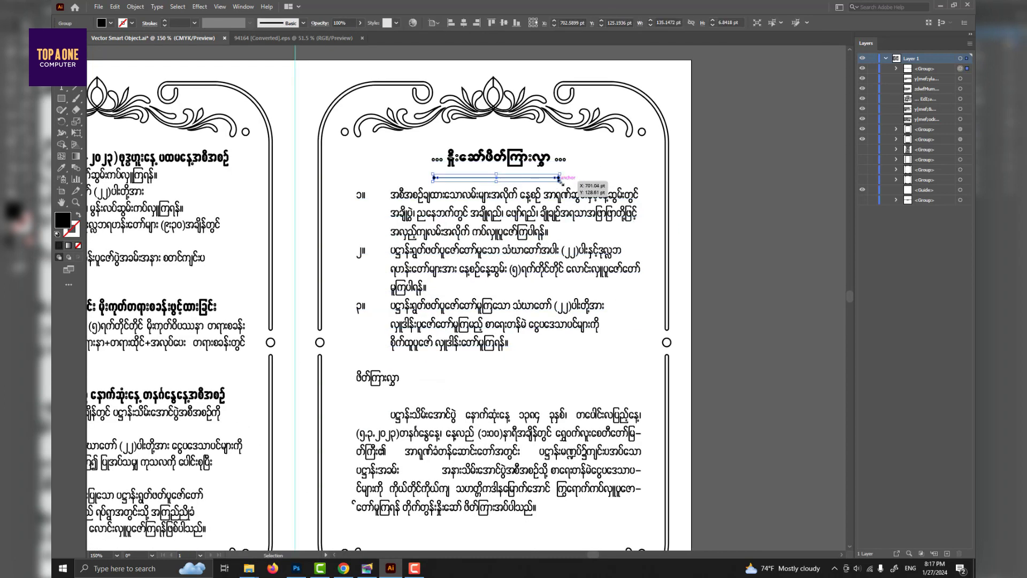
Step: Copy the divider with a straight line over scrolls from the ornament file and paste it into the invitation
key(ctrl+Tab)
click(598, 521)
key(ctrl+c)
click(191, 39)
key(ctrl+v)
Step: Fill the scroll divider black, scale it down and place it beneath the right frame's top heading
drag(758, 327, 376, 289)
drag(291, 279, 527, 182)
scroll(534, 144, up, 3)
key(comma)
drag(737, 272, 364, 250)
drag(310, 230, 490, 265)
scroll(503, 241, down, 1)
click(518, 240)
scroll(519, 241, down, 2)
scroll(469, 250, up, 3)
scroll(493, 264, down, 3)
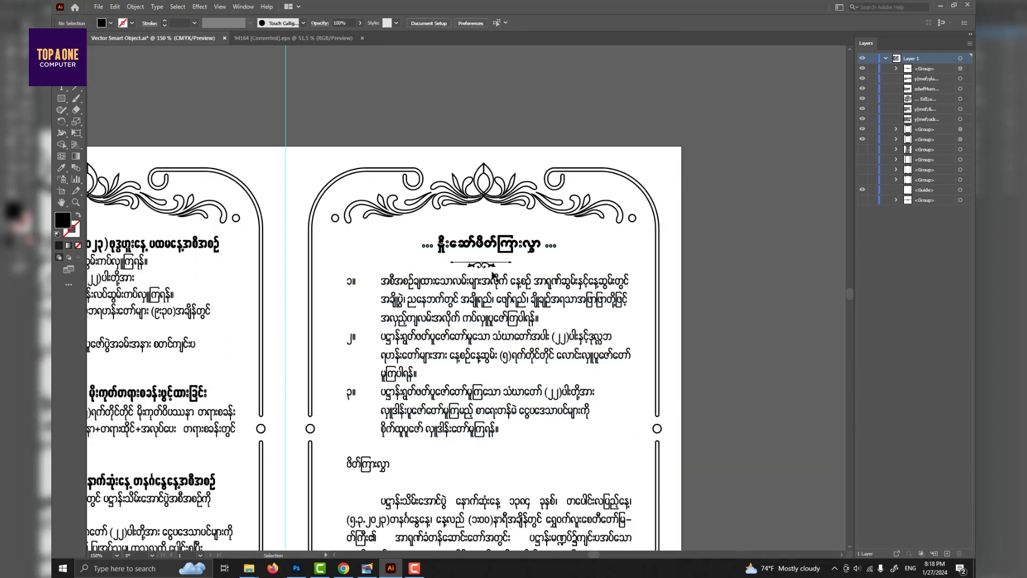
Step: Line up the scroll divider with the upper text block and enlarge it slightly beneath the heading
shift+click(490, 283)
click(421, 22)
click(697, 260)
scroll(556, 278, down, 1)
scroll(504, 270, up, 2)
click(507, 269)
drag(555, 266, 530, 267)
click(620, 273)
Step: Centre the upper text block and the scroll divider horizontally within the right frame
scroll(530, 267, up, 2)
click(419, 267)
scroll(420, 266, up, 5)
scroll(369, 245, down, 7)
scroll(385, 245, up, 2)
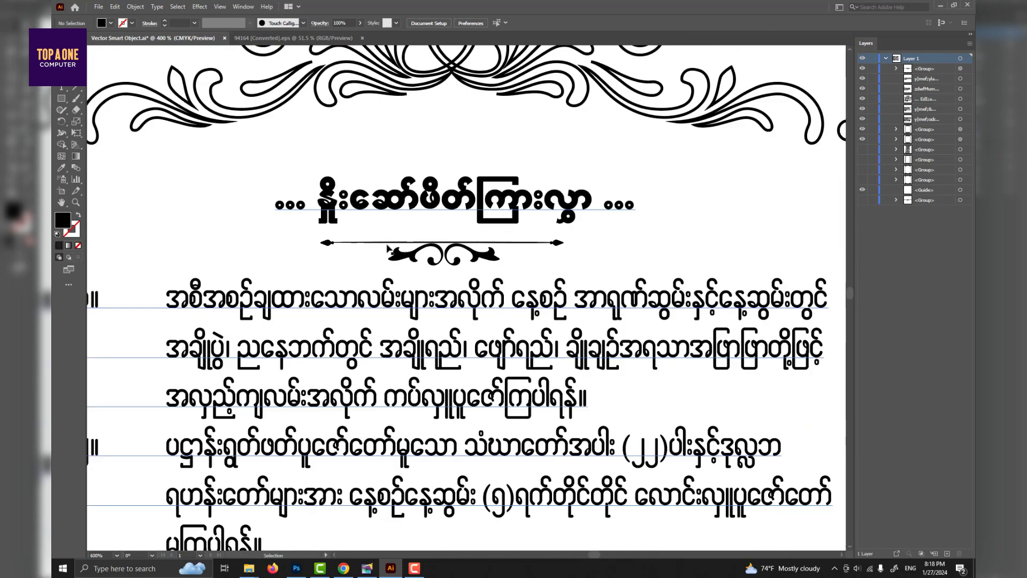
scroll(387, 247, down, 6)
scroll(681, 239, up, 3)
Step: Set the lower section's heading ဖိတ်ကြားလွှာ in W28Art House and centre it
key(ctrl+0)
key(t)
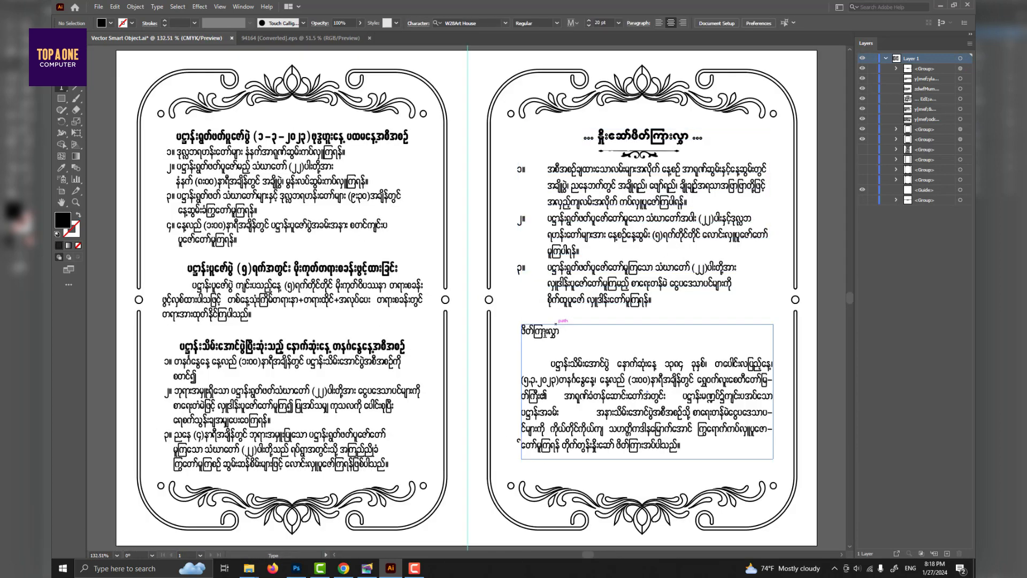
double_click(544, 333)
click(414, 23)
text(w28)
key(Return)
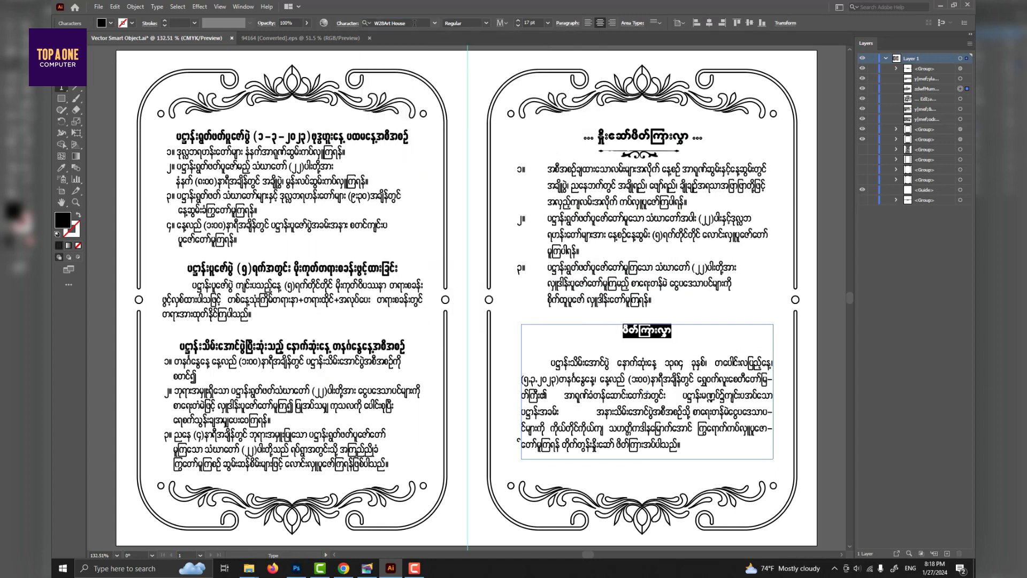
Step: Set the lower section's heading to 20 pt and add three dots on either side of it
text(20)
key(Return)
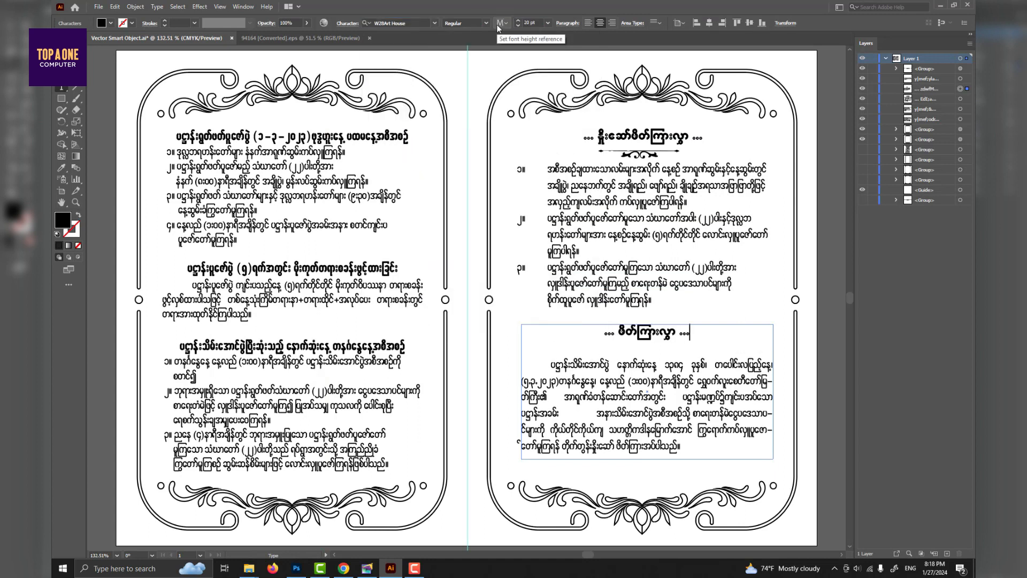
key(Escape)
Step: Place a copy of the scroll divider beneath the lower heading and centre it horizontally with the text block
drag(662, 153, 667, 348)
click(705, 361)
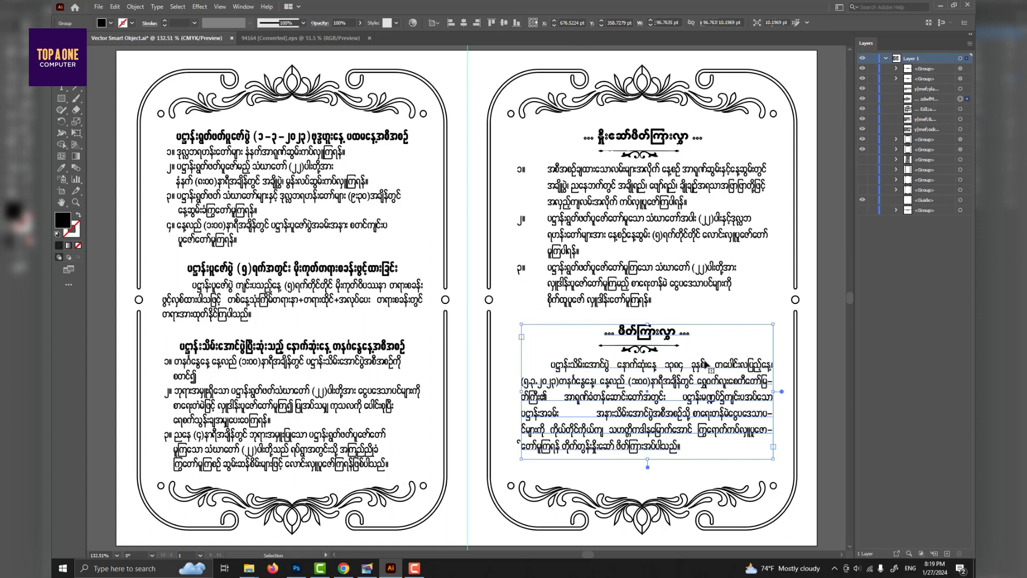
click(642, 348)
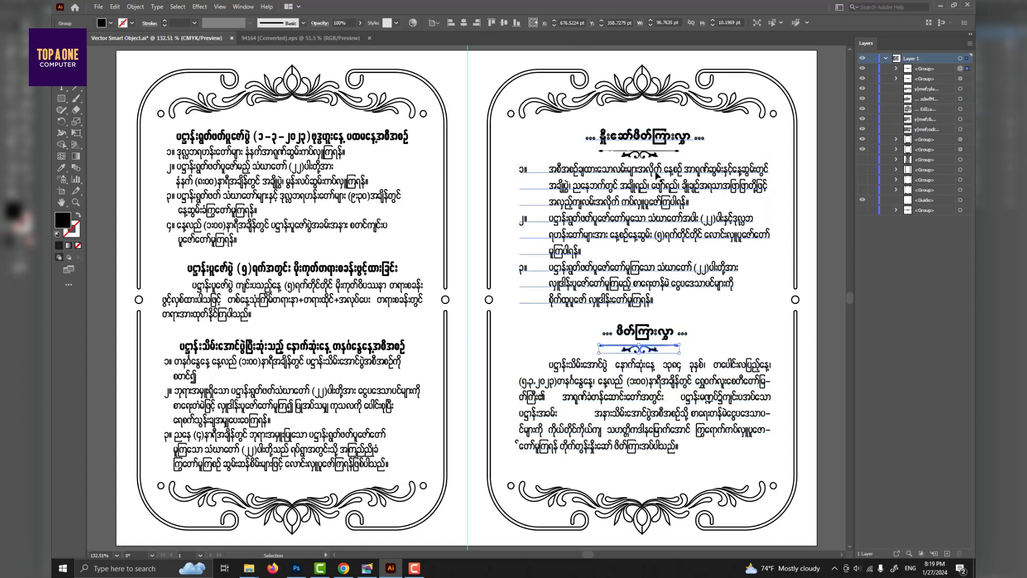
click(711, 320)
click(673, 348)
click(814, 383)
scroll(650, 225, down, 1)
scroll(640, 345, up, 1)
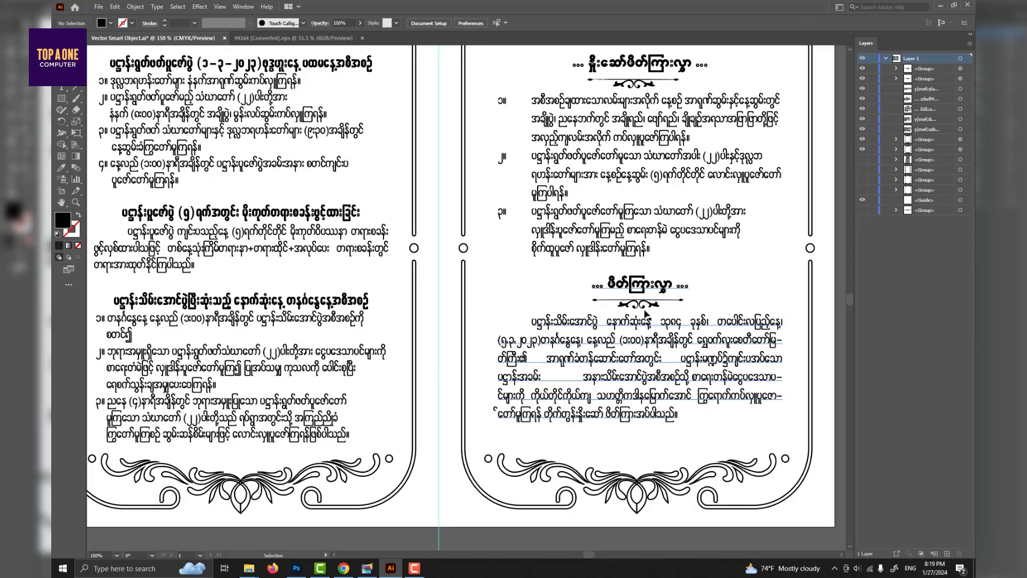
drag(668, 175, 646, 195)
key(ctrl+0)
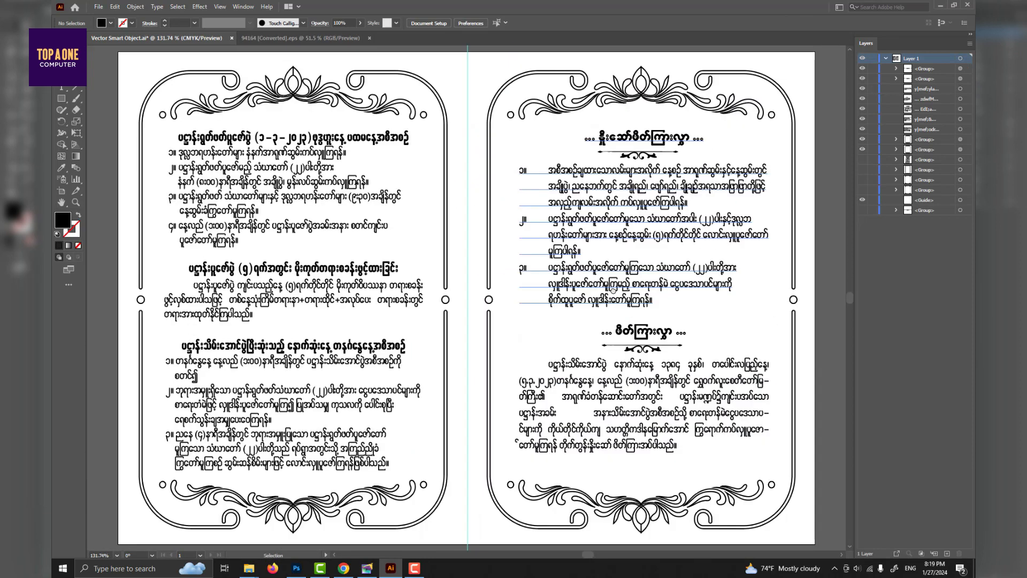
Step: Change the year in the lower invitation paragraph to ၁၃၈၅ and repair its uneven spacing and hyphenated line breaks
key(Tab)
double_click(696, 372)
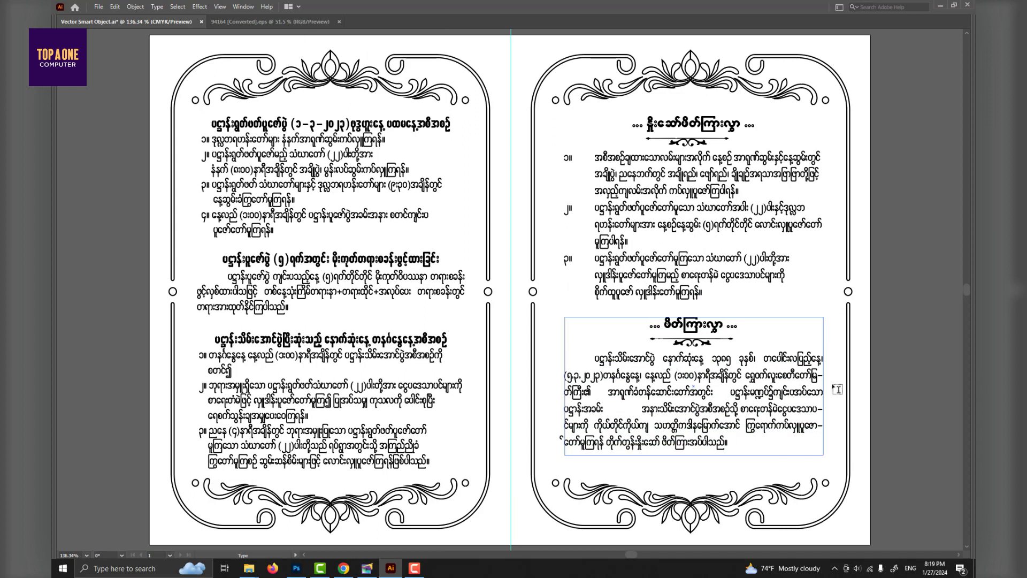
key(BackSpace)
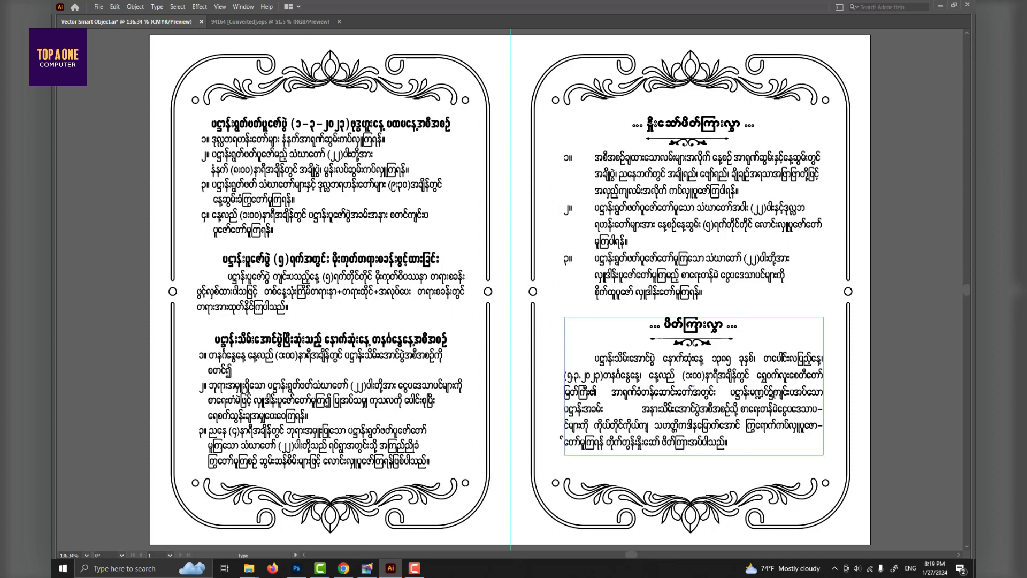
key(BackSpace)
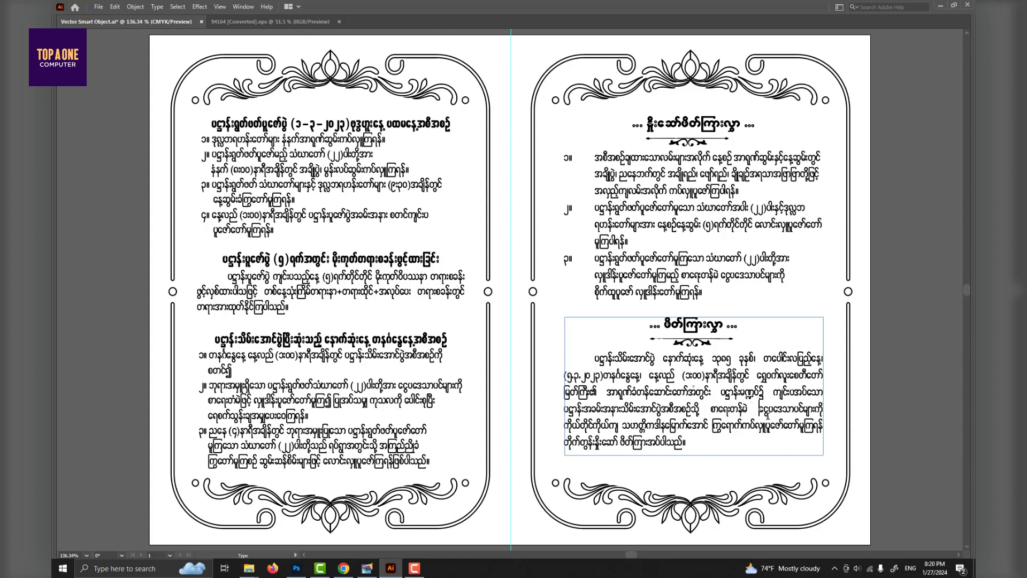
key(Escape)
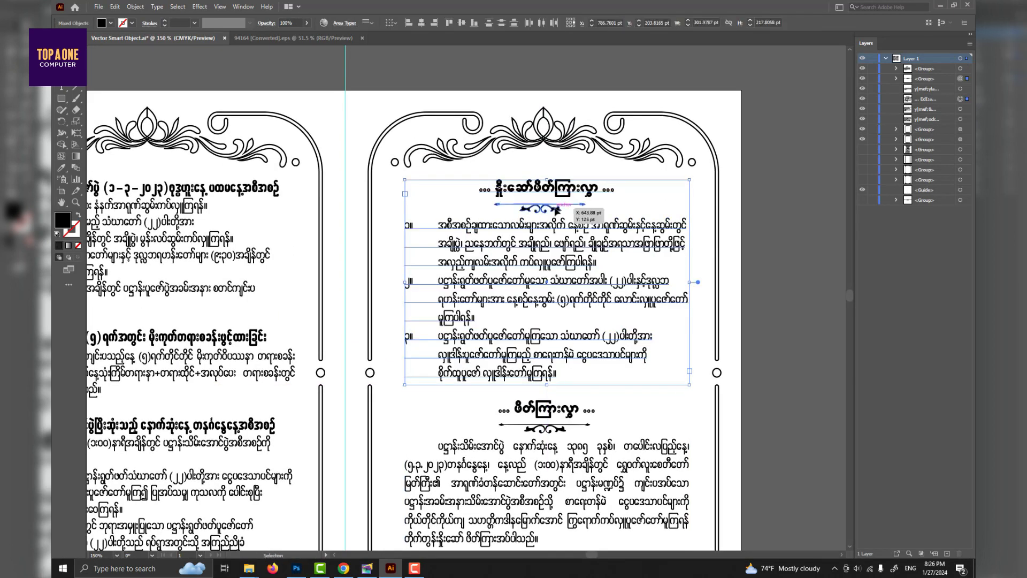
Step: Group the right frame's upper text block with its divider and move both text groups slightly up
shift+click(545, 481)
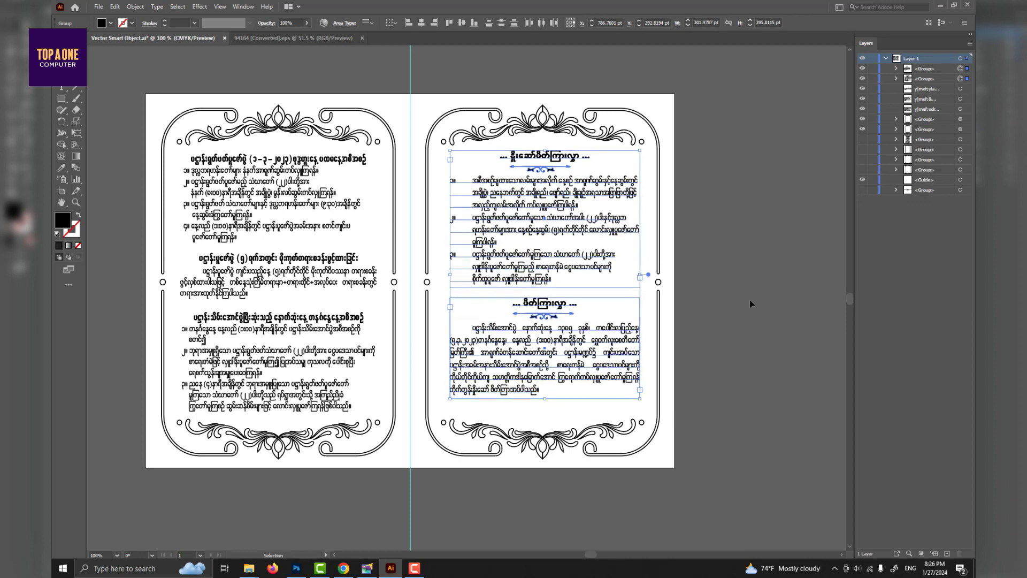
click(749, 304)
Step: Open an earlier Illustrator invitation from the Phate sar folder inside Work on drive F
mouse_move(249, 568)
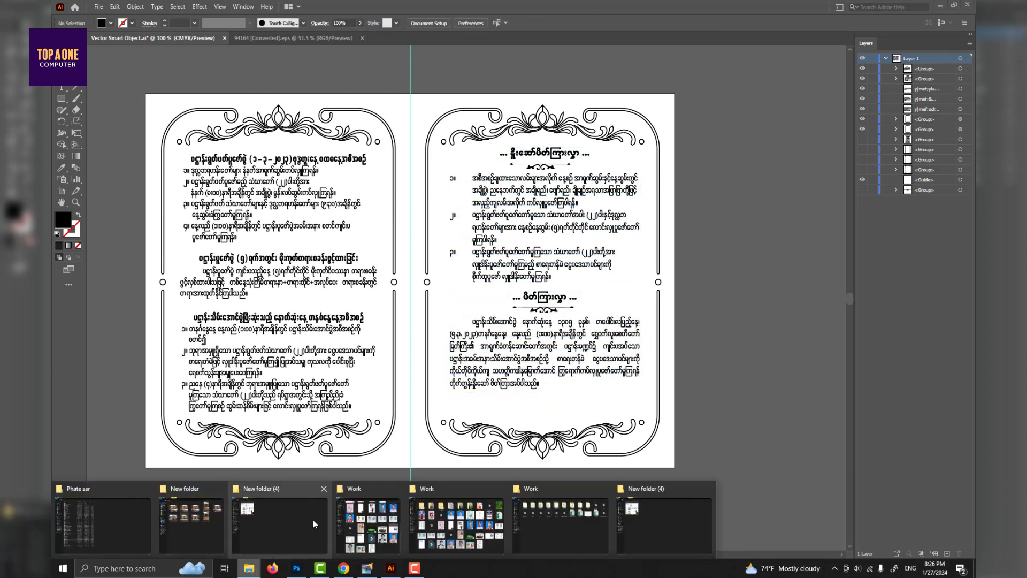
click(313, 520)
click(84, 188)
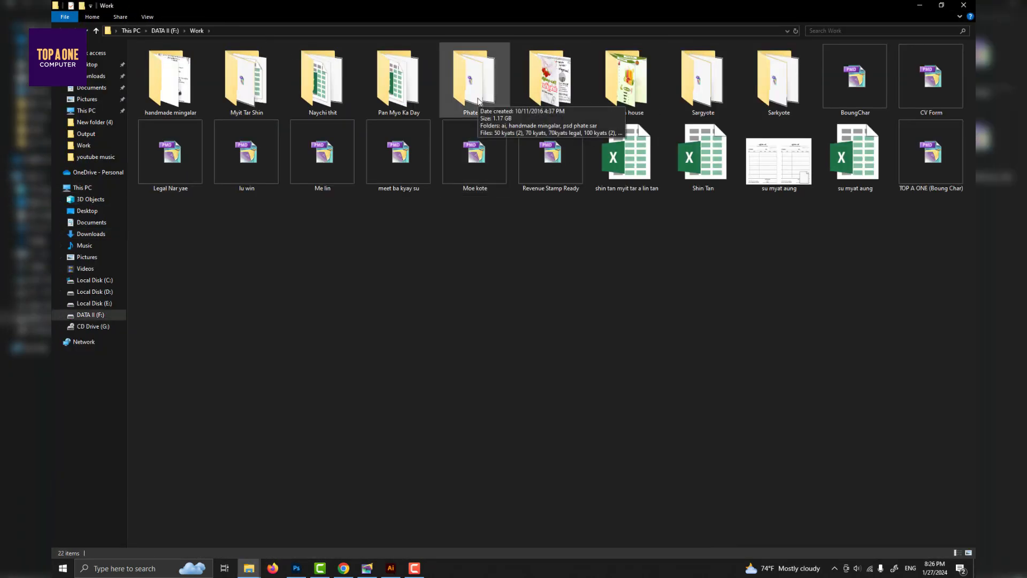
double_click(478, 101)
double_click(216, 75)
double_click(220, 100)
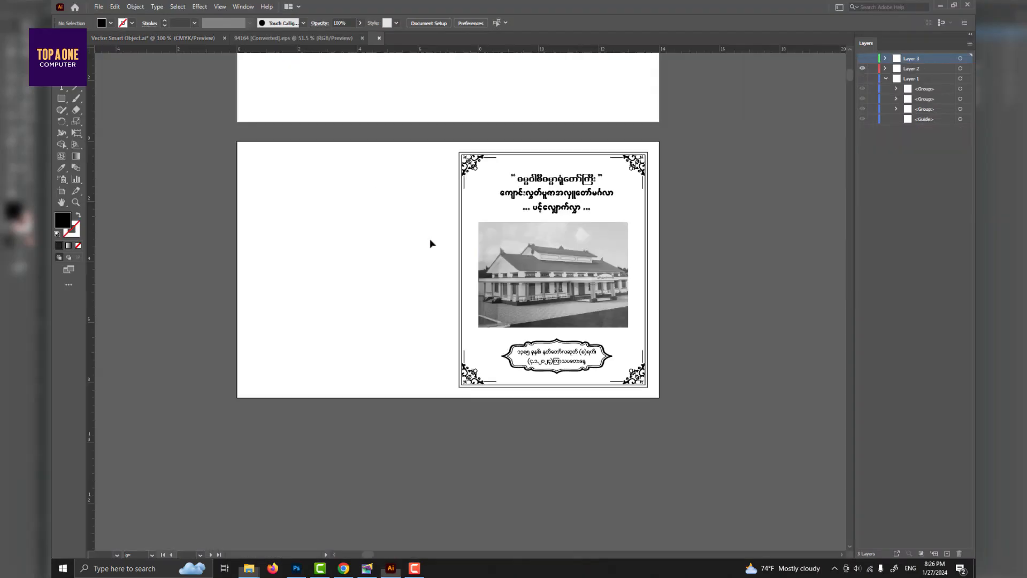
Step: Look over the earlier invitation's artboards and layers, then close the file without saving
key(ctrl+a)
click(711, 284)
scroll(649, 360, up, 4)
key(shift+o)
click(314, 199)
key(Delete)
key(Escape)
key(ctrl+w)
click(553, 297)
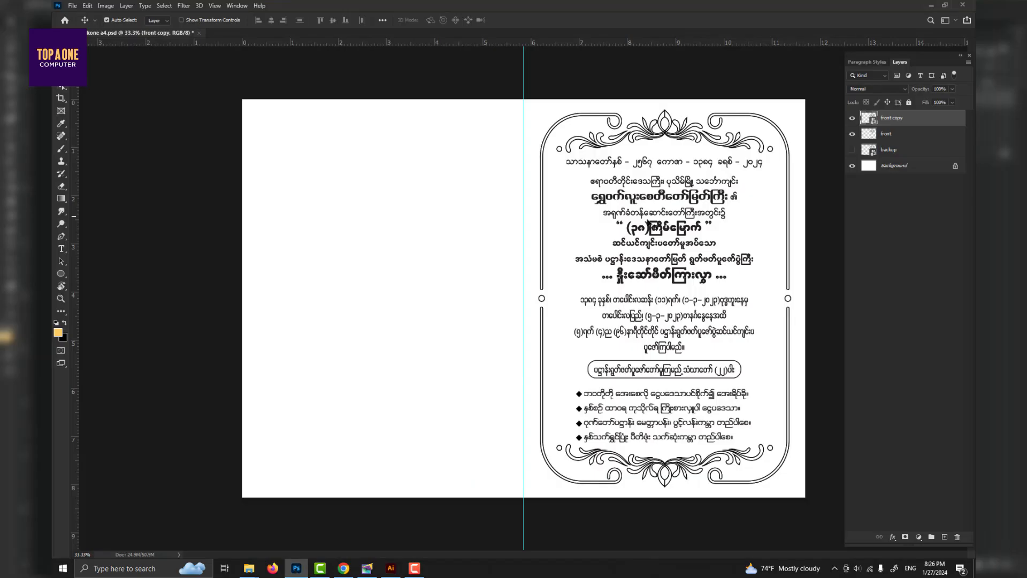
Step: Open sein kone a4 copy new.psd from the Work folder on the desktop
key(super+e)
click(103, 226)
double_click(300, 214)
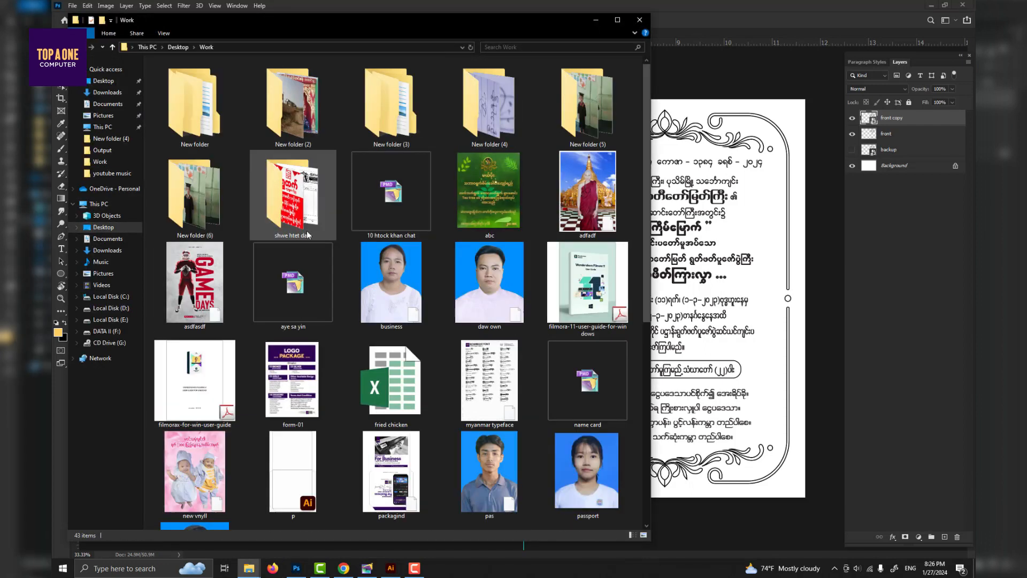
scroll(354, 349, down, 5)
click(579, 309)
Step: Copy the TOP A ONE credit text from the people back smart object and paste it into Vector Smart Object.ai
click(898, 135)
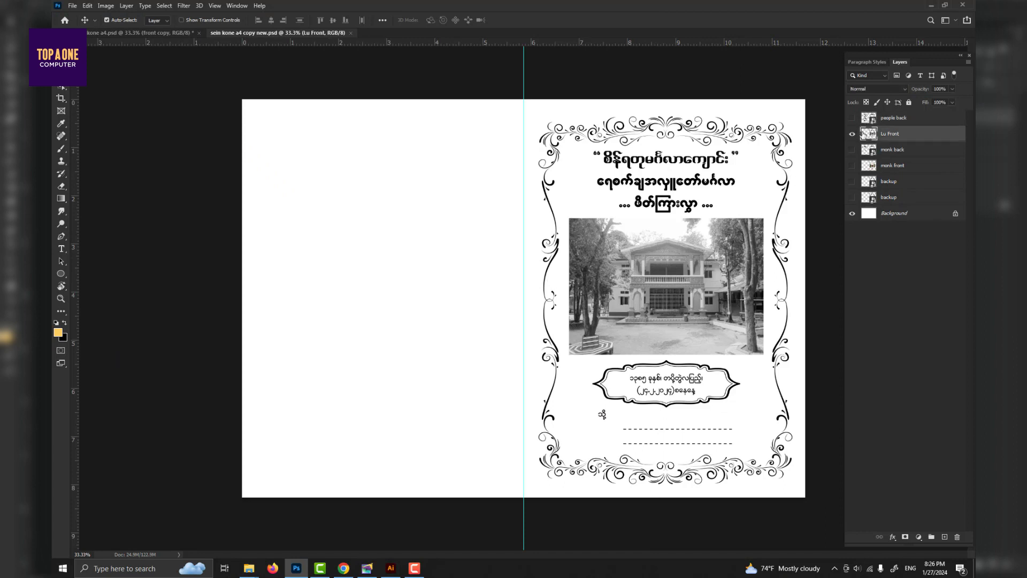
click(852, 134)
click(852, 118)
click(899, 121)
double_click(868, 119)
click(328, 433)
key(ctrl+w)
key(ctrl+v)
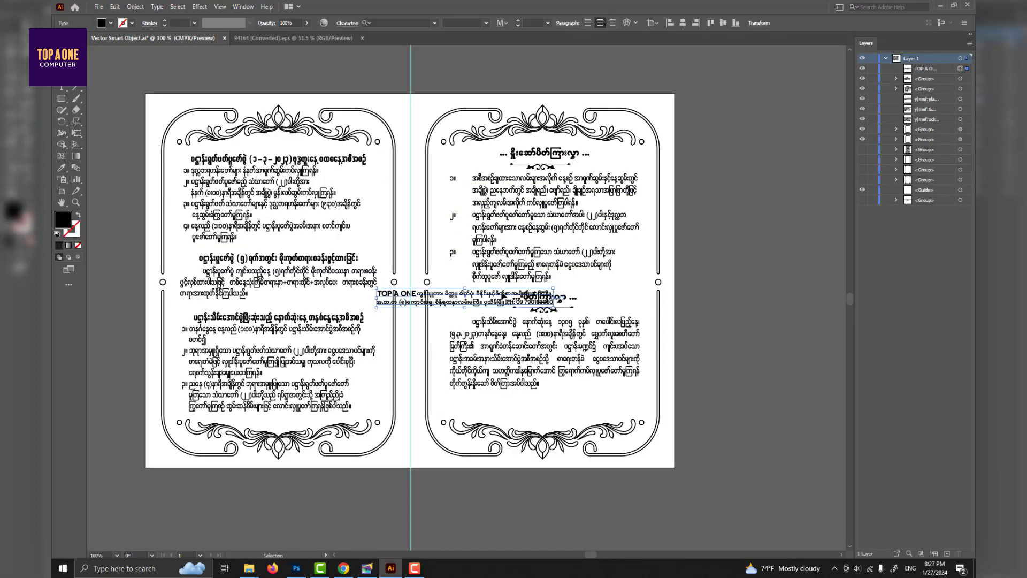
Step: Position the TOP A ONE credit below the right frame's last paragraph and set its Burmese text in a W01 font
drag(495, 296, 577, 411)
scroll(576, 411, up, 2)
scroll(576, 410, down, 2)
key(t)
drag(429, 337, 685, 355)
text(w01)
key(Return)
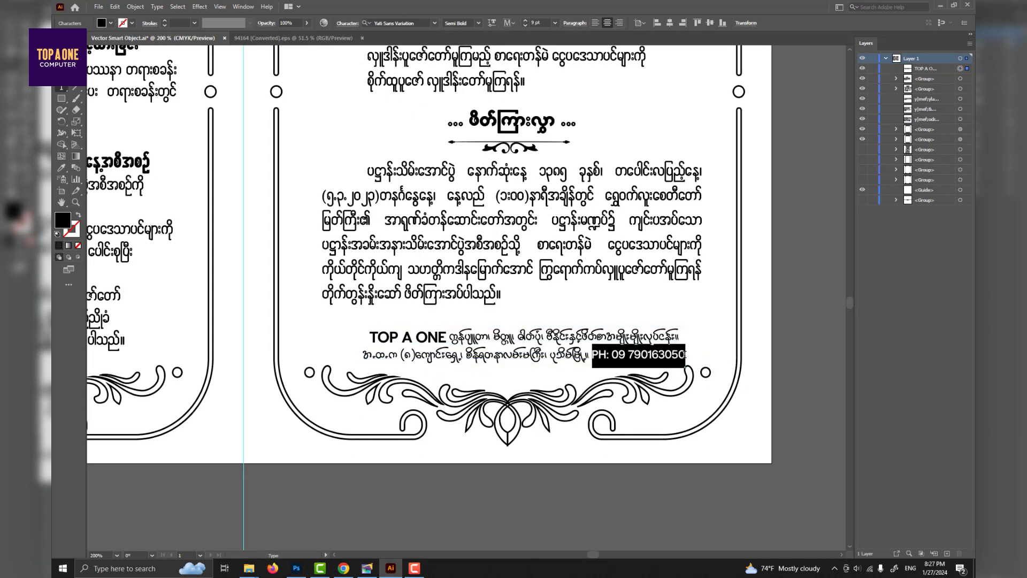
Step: Set the shop name TOP A ONE in the Black weight of Yati Sans Variation
drag(447, 332, 350, 331)
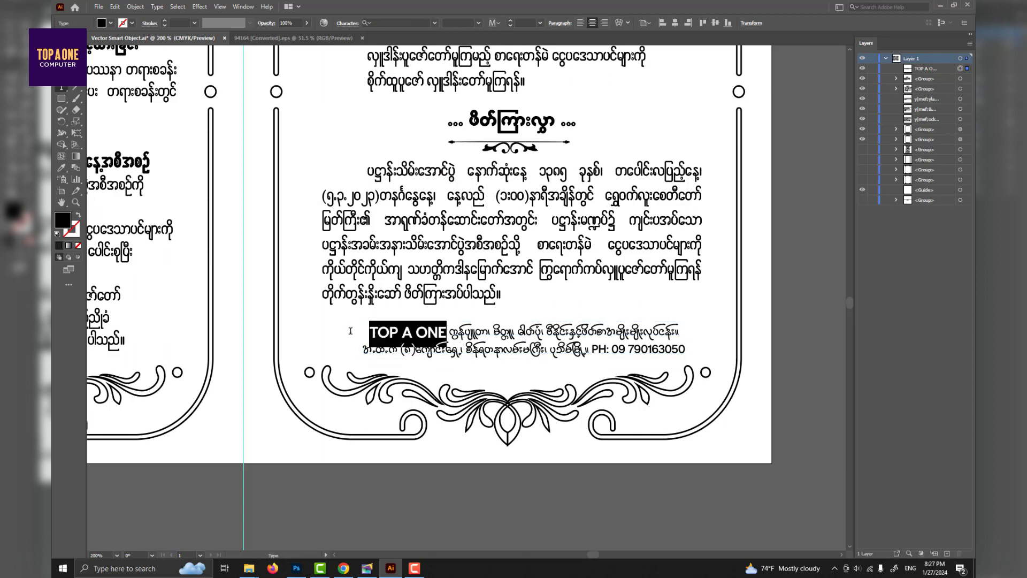
click(478, 23)
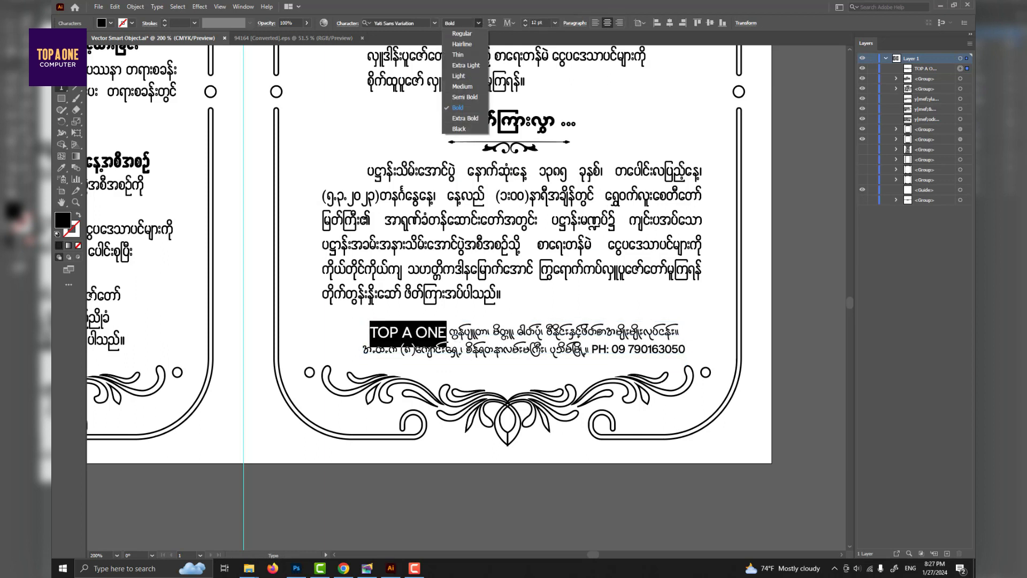
click(458, 128)
key(Escape)
key(Left)
scroll(494, 205, down, 2)
Step: Centre the credit text horizontally with the lower text group and hide the guides
shift+click(500, 202)
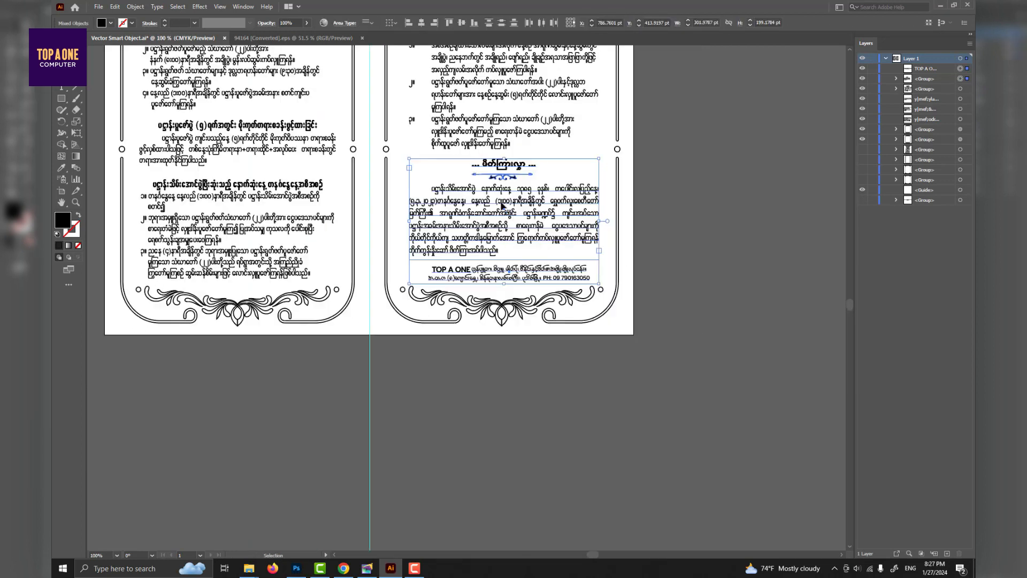
click(420, 23)
click(562, 259)
key(ctrl+minus)
key(ctrl+0)
key(ctrl+semicolon)
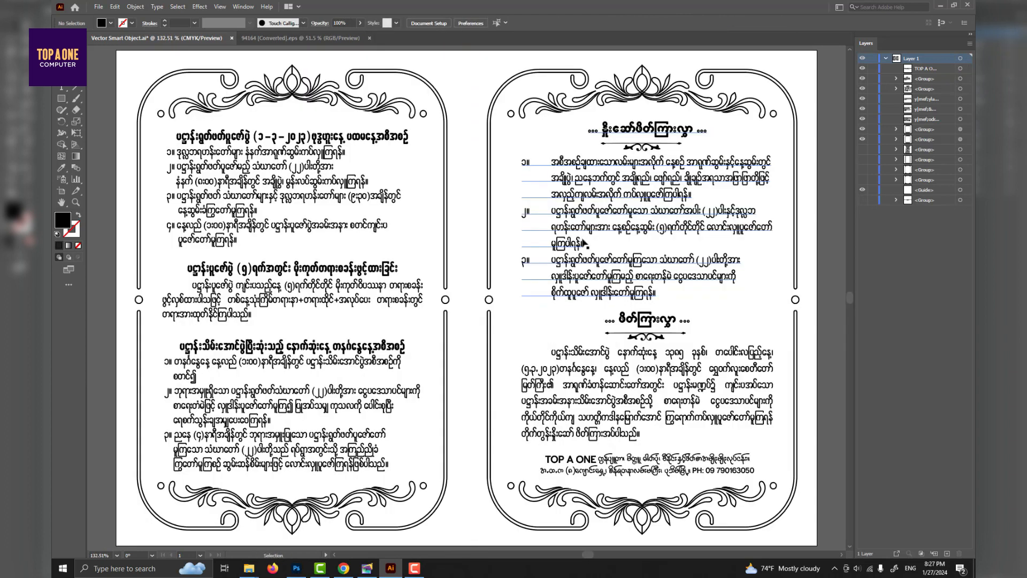
Step: Save Vector Smart Object.ai and switch to Photoshop to update the front copy layer
key(v)
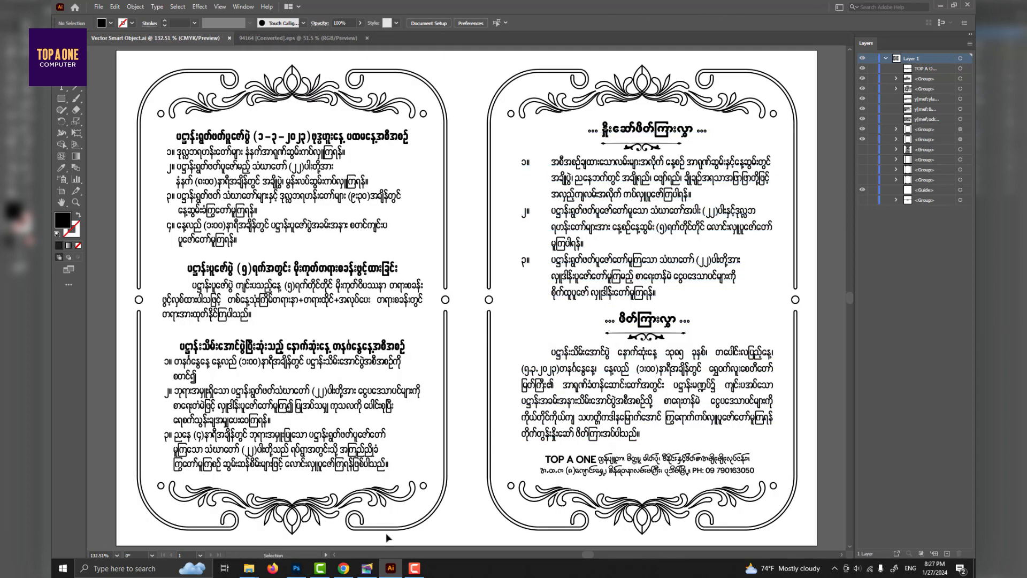
click(297, 568)
key(ctrl+v)
key(Return)
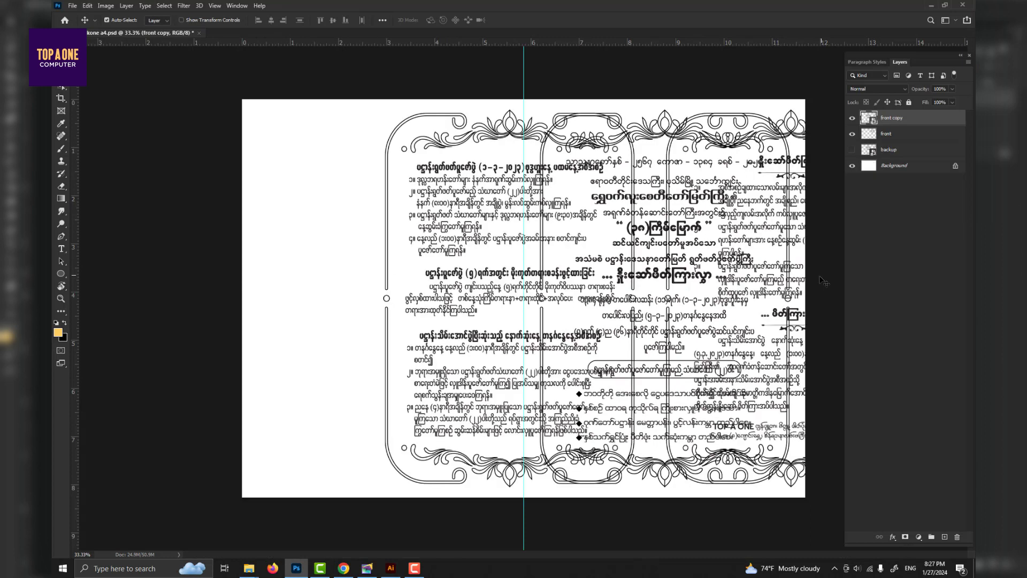
Step: Hide the front layer and centre the front copy artwork horizontally on the A4 canvas
click(852, 134)
key(ctrl+a)
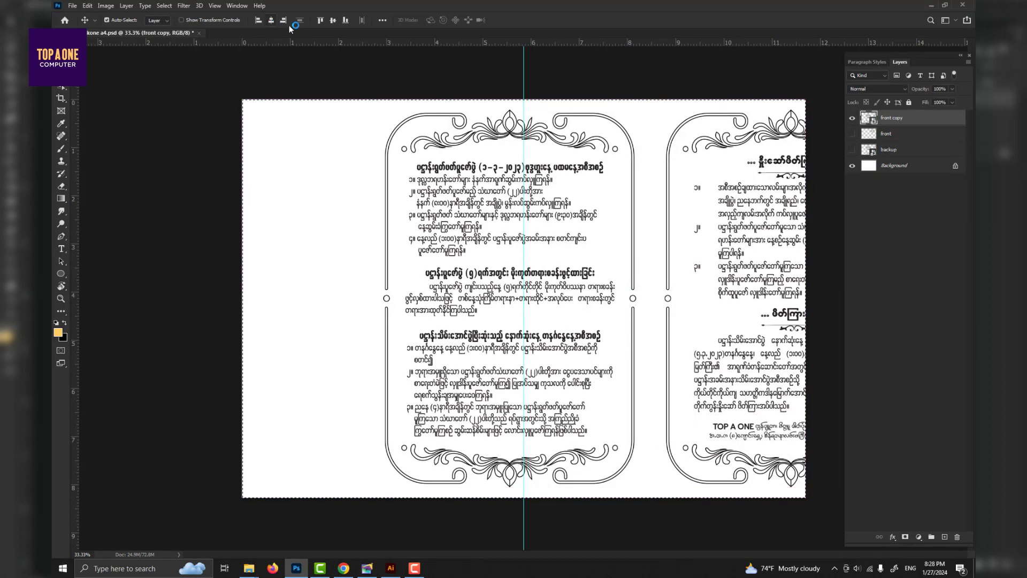
click(271, 20)
key(ctrl+d)
Step: Duplicate the front copy layer, then rename the original smart object layer backup and hide it
key(ctrl+j)
right_click(896, 136)
click(893, 136)
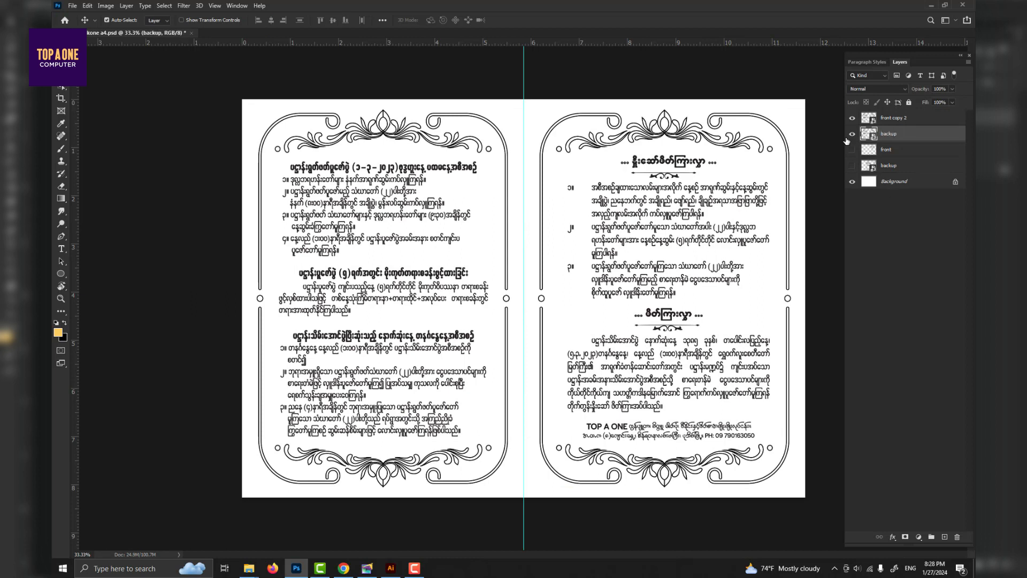
click(852, 133)
Step: Rasterize the front copy 2 layer and rename it back
right_click(892, 118)
click(869, 299)
key(b)
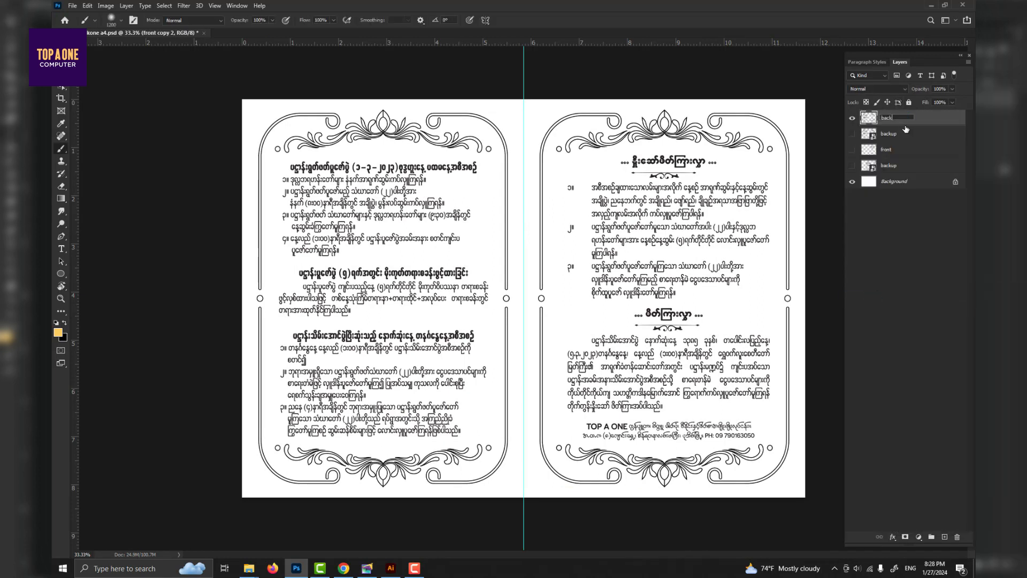
Step: Move the front layer directly below the back layer and hide the back layer
drag(892, 127, 892, 129)
click(852, 118)
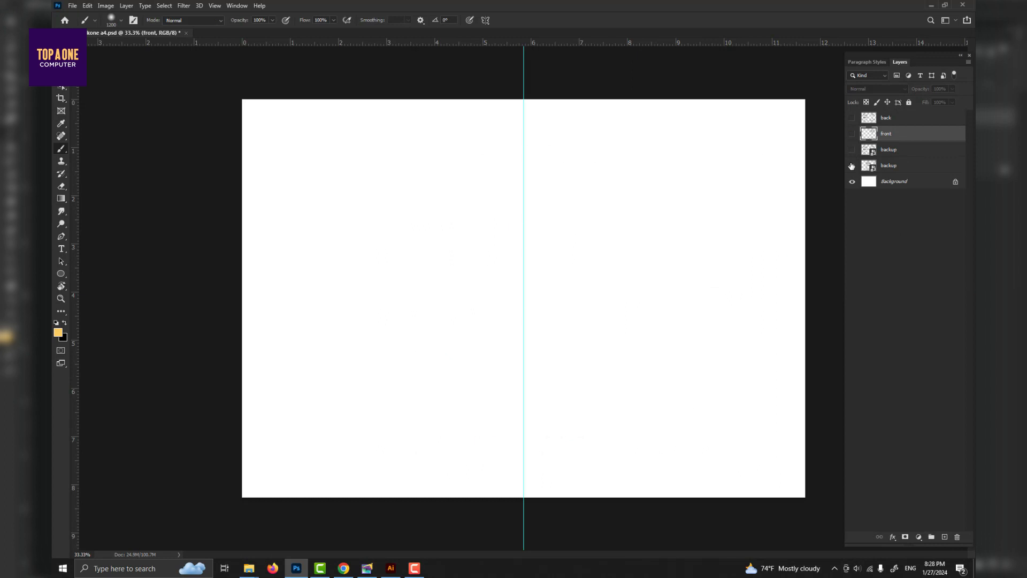
Step: Centre the lowest backup smart object layer on the canvas and hide it again
click(852, 165)
click(888, 165)
key(v)
key(ctrl+a)
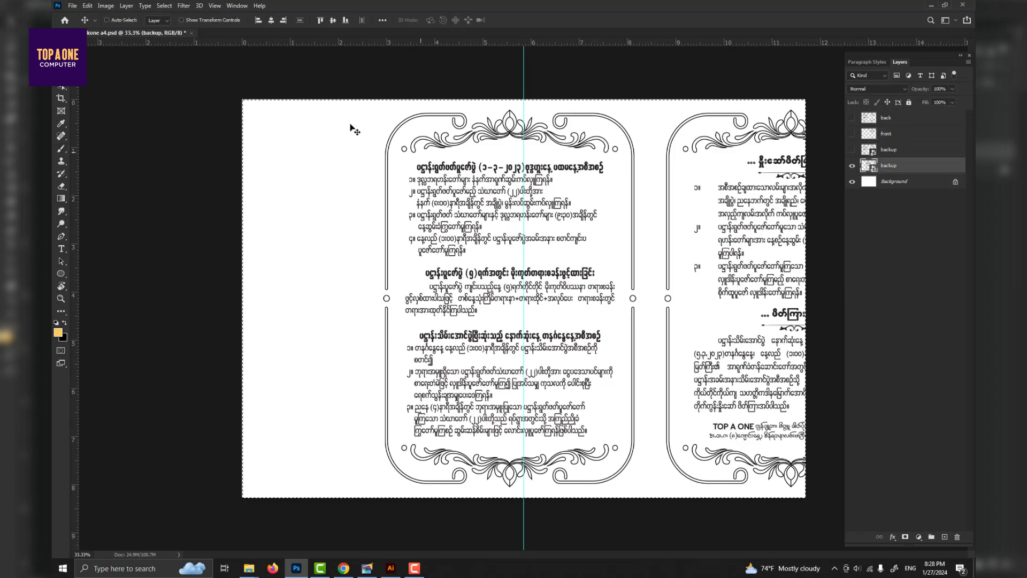
click(333, 21)
double_click(851, 167)
click(852, 166)
Step: Preview the front and back layers one at a time
click(852, 134)
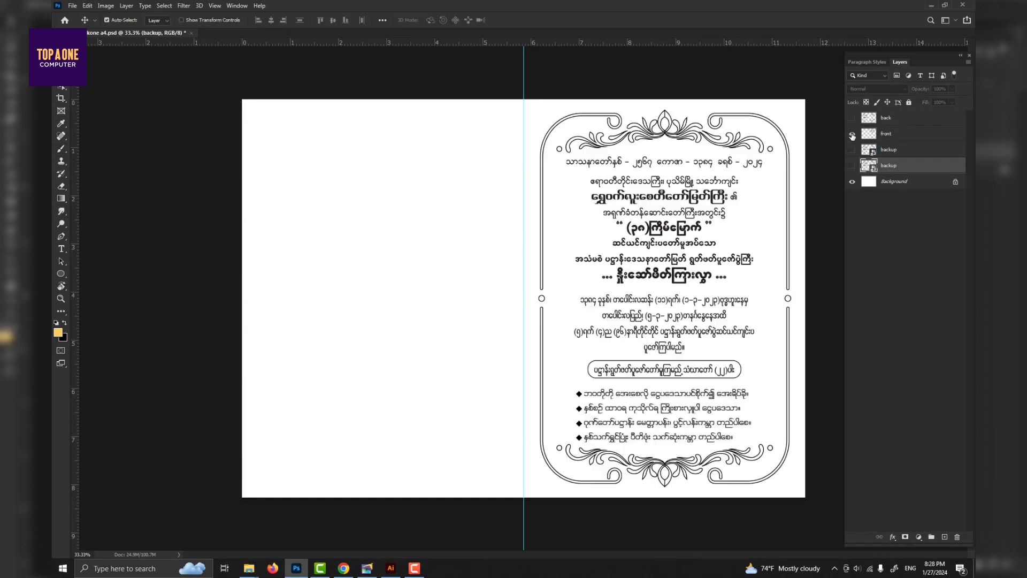
click(852, 134)
click(852, 117)
click(887, 119)
click(852, 117)
Step: Open the upper backup layer's smart object, check its hidden groups and delete the three unneeded ones
double_click(872, 152)
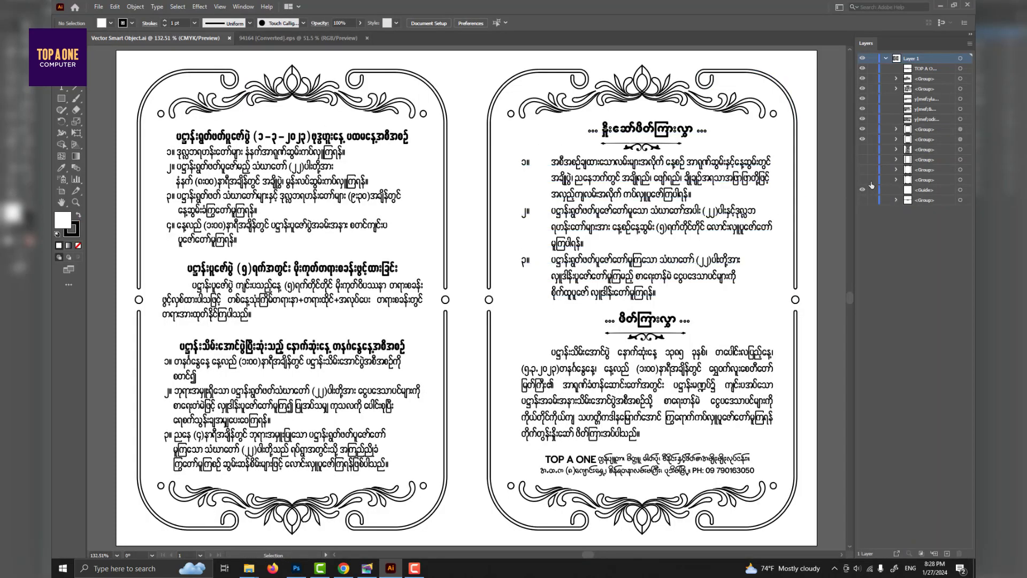
click(862, 169)
click(862, 169)
click(862, 180)
click(960, 180)
key(Delete)
click(862, 169)
click(862, 170)
click(861, 160)
click(960, 160)
key(Delete)
click(961, 159)
key(Delete)
click(862, 150)
click(862, 150)
click(861, 151)
click(861, 151)
Step: Group the three text blocks in the left frame
scroll(739, 160, down, 1)
click(406, 198)
shift+click(393, 255)
shift+click(387, 302)
key(ctrl+g)
Step: Group the right frame's texts and credit, then combine them with the left frame's text group
click(659, 167)
shift+click(663, 321)
shift+click(646, 387)
key(ctrl+g)
shift+click(481, 187)
key(ctrl+g)
Step: Toggle the combined text group and the front-page text group to check each layout inside the frames
click(862, 68)
click(861, 99)
click(861, 99)
click(862, 99)
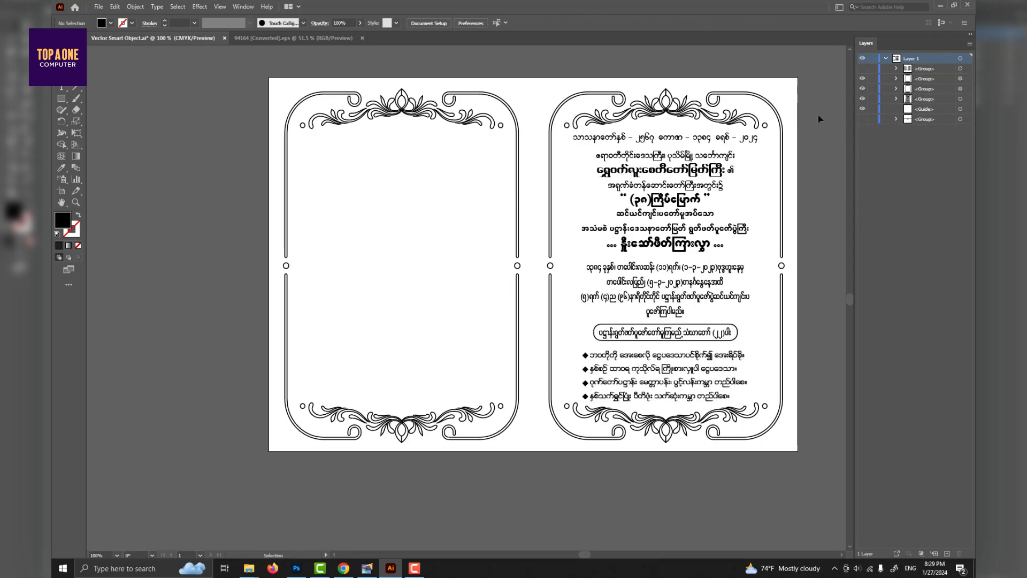
click(861, 99)
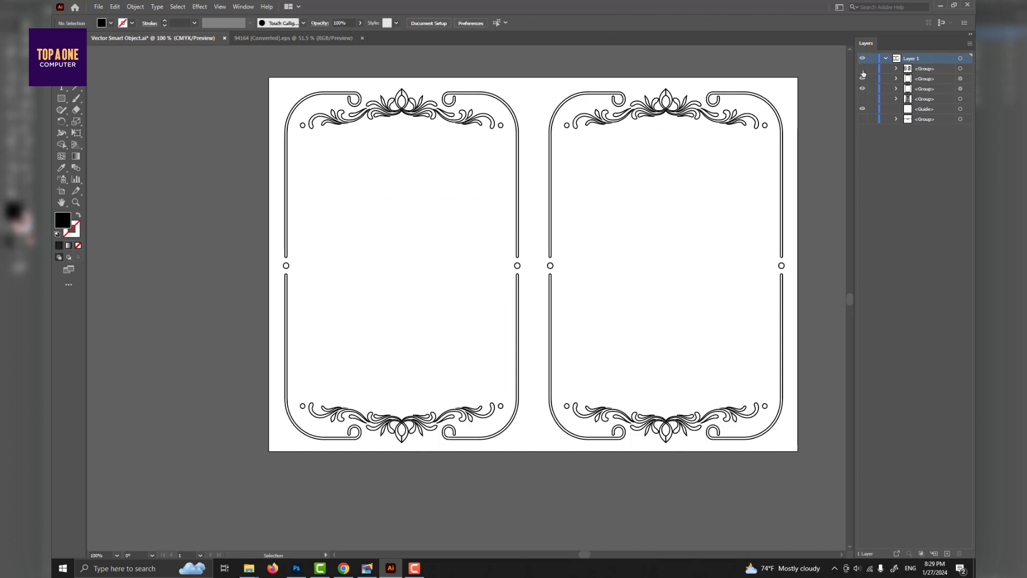
click(862, 68)
Step: Close the smart object file and Illustrator, and show the back layer in Photoshop
key(ctrl+w)
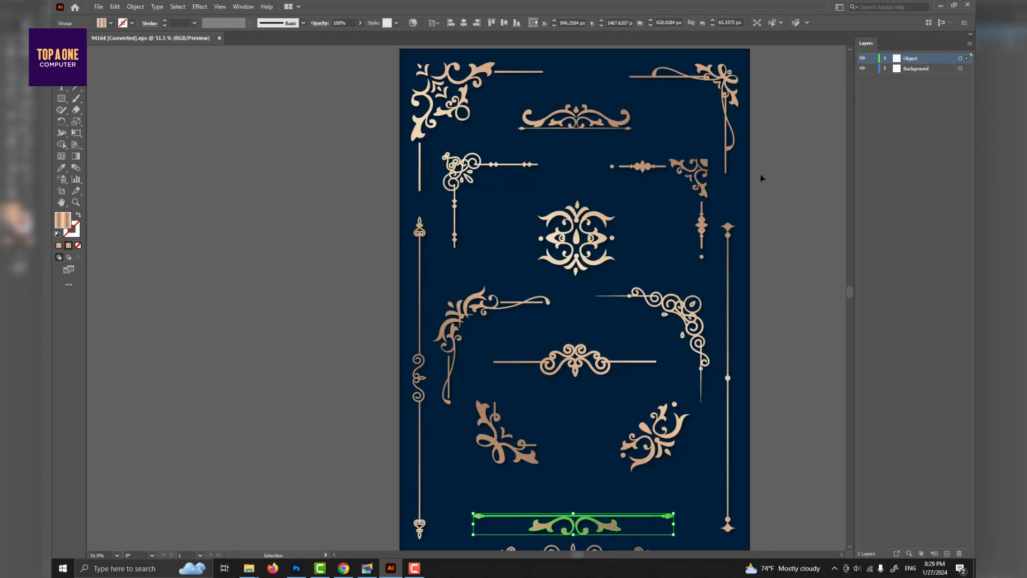
click(969, 5)
click(852, 117)
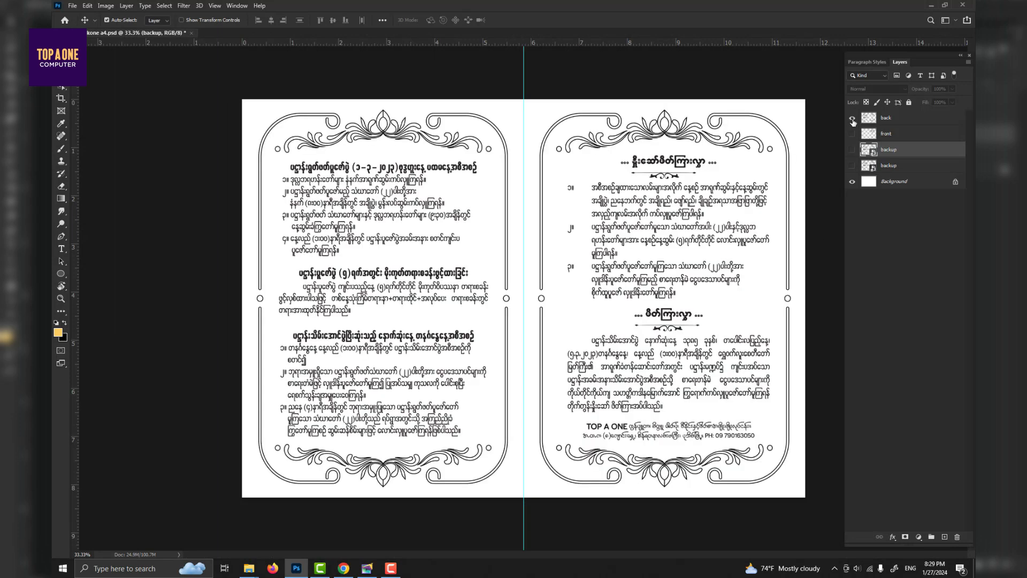
Step: Toggle the visibility of the back and front layers to review each finished invitation side
click(852, 117)
click(852, 134)
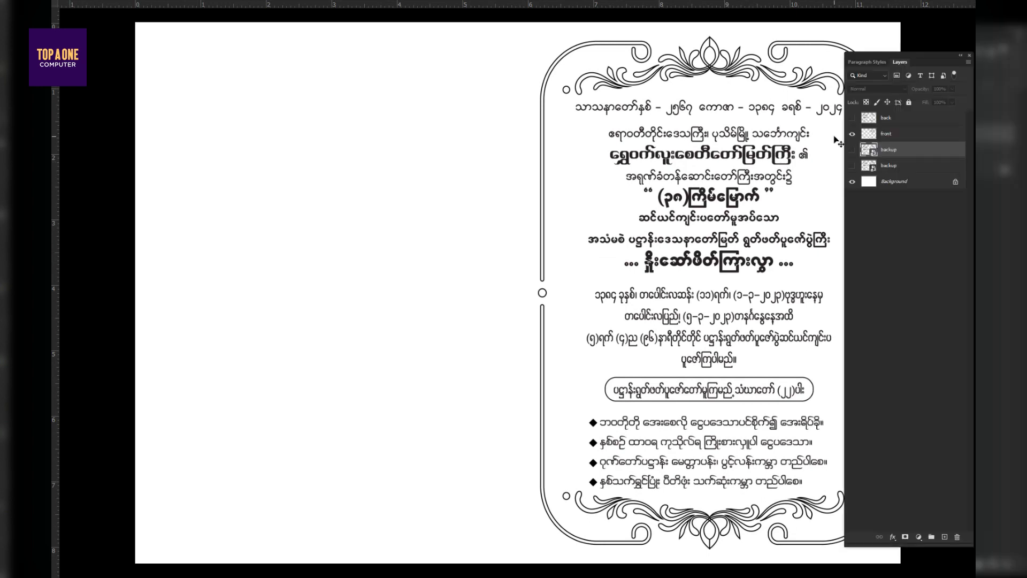
scroll(652, 184, down, 2)
click(852, 133)
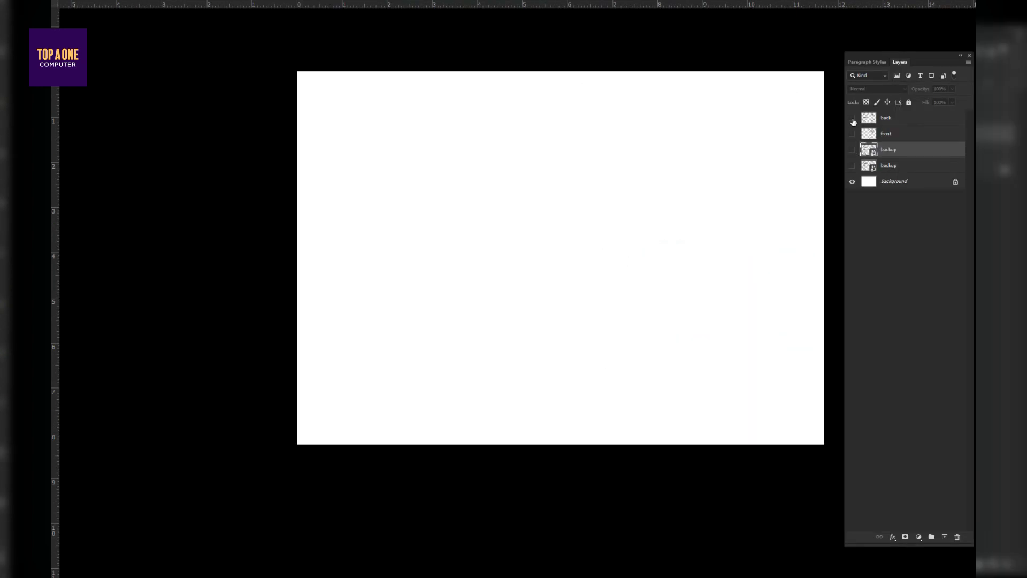
click(852, 118)
click(852, 118)
click(852, 133)
click(852, 133)
click(852, 118)
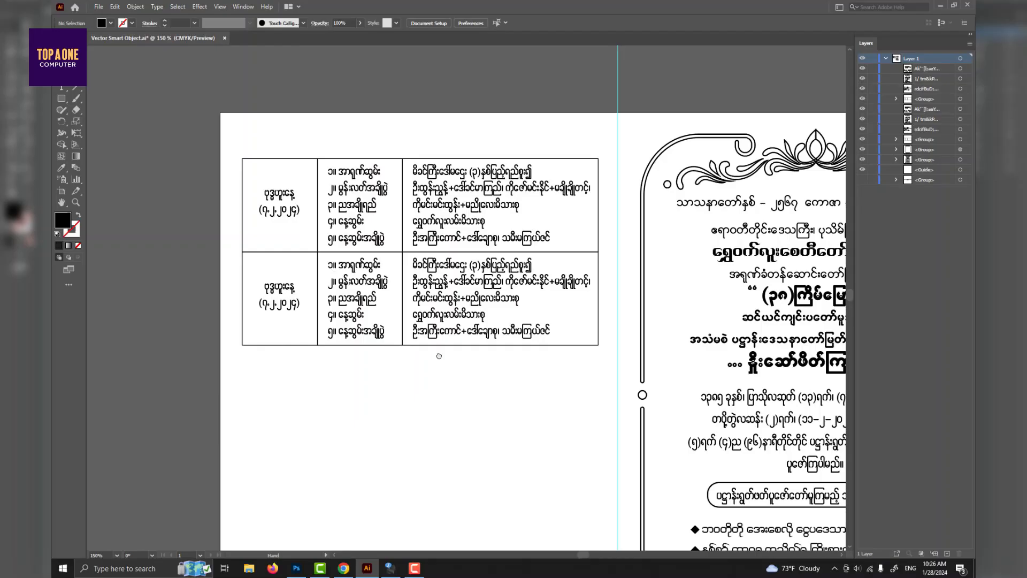
Step: In Illustrator's schedule table, set the second row to ကြာသပတေးနေ့ (၈.၂.၂၀၂၄) with ၁။ အာရုဏ်ဆွမ်း, ၂။ နေ့ဆွမ်းအချိုပွဲ and ၃။ ညအချိုရည်
double_click(286, 231)
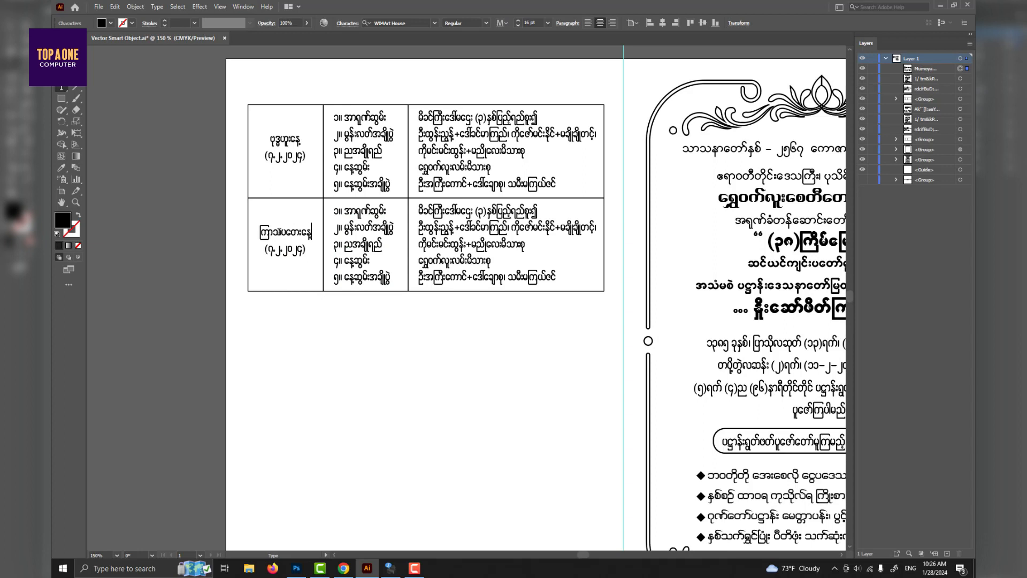
key(Escape)
double_click(369, 231)
key(ctrl+a)
text(၁.)
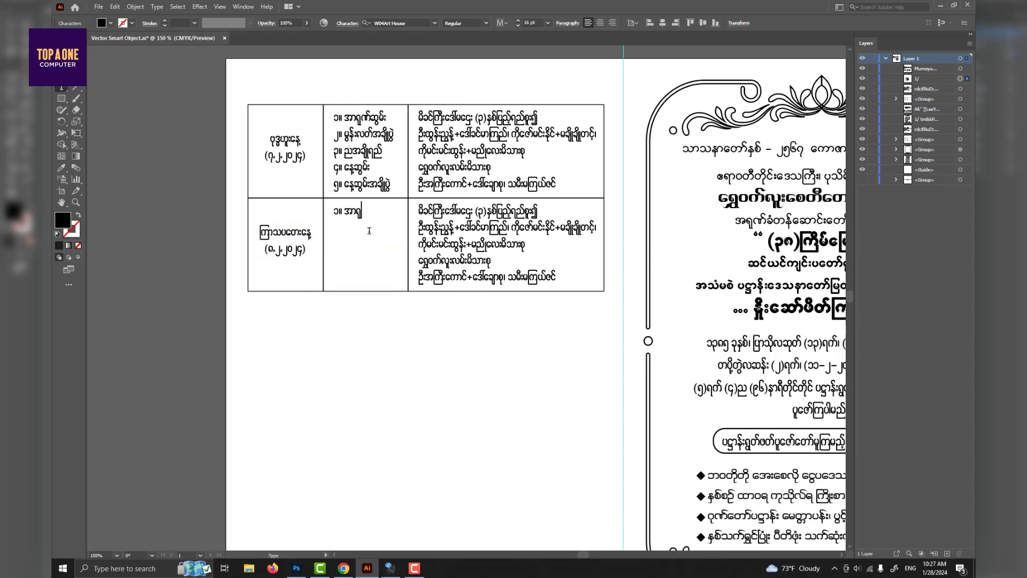
key(ctrl+z)
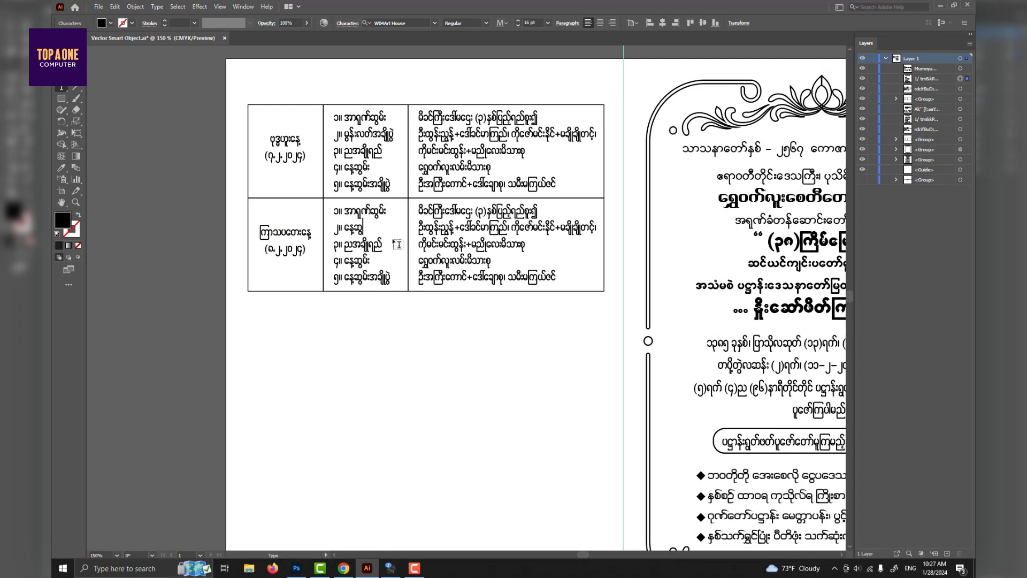
drag(334, 259, 386, 272)
key(BackSpace)
key(Escape)
drag(371, 228, 373, 247)
key(t)
Step: Replace the second row's donors with three new family entries and raise the row's lower border to fit the text
click(456, 229)
key(ctrl+a)
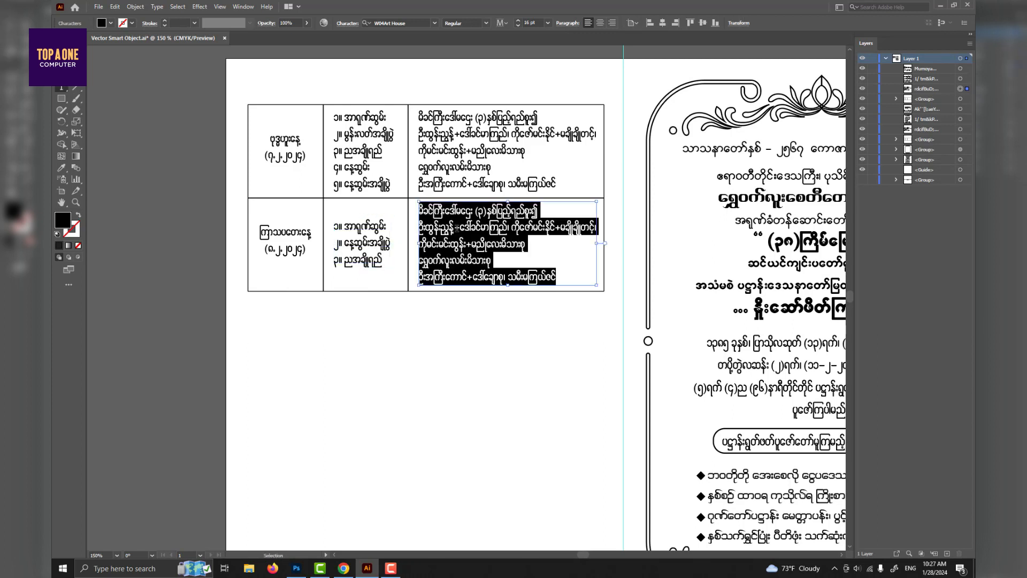
key(ctrl+z)
key(ctrl+z)
click(457, 229)
key(ctrl+a)
text(O)
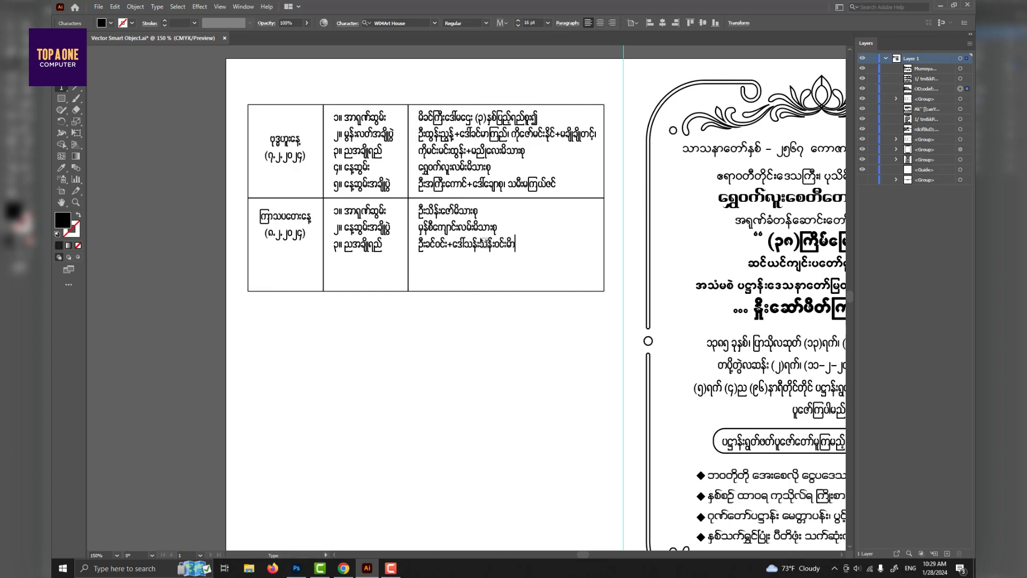
key(Escape)
click(412, 291)
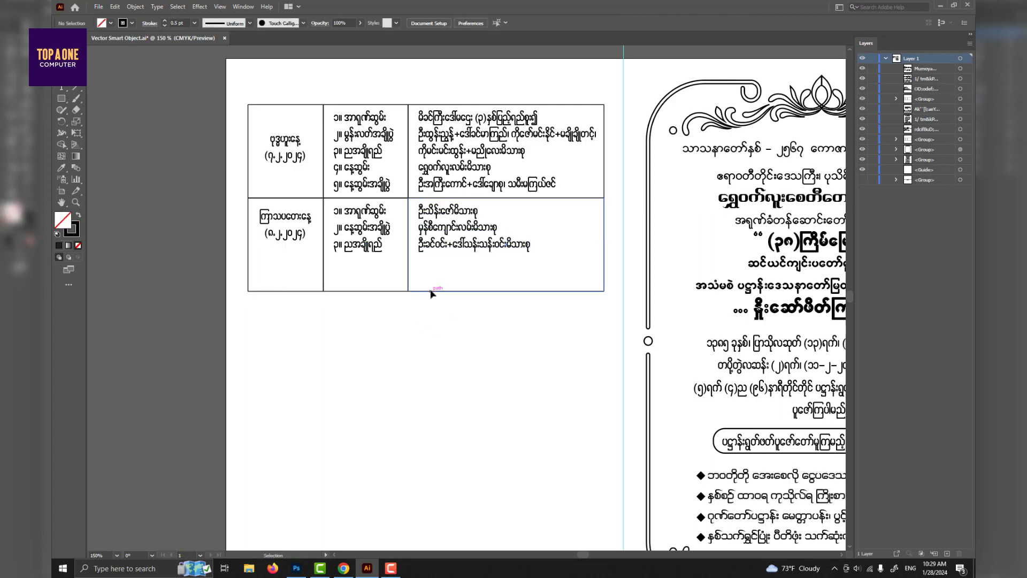
drag(431, 291, 434, 258)
Step: Start a centred text heading above the table in the WS6Art House font at 17 pt
scroll(434, 259, up, 2)
key(t)
click(390, 152)
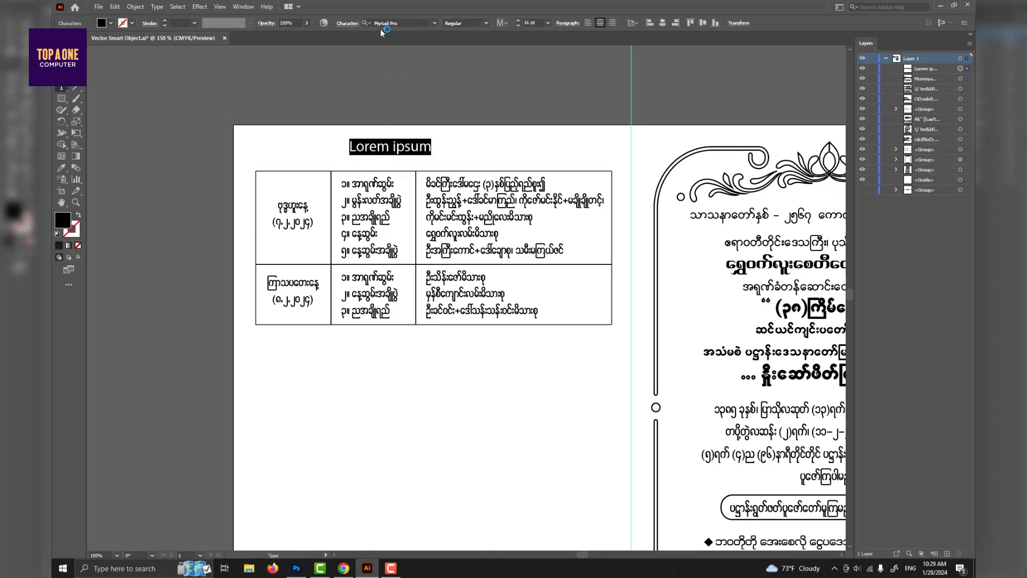
key(Return)
click(493, 24)
text(17)
key(Return)
Step: Enter the two-line heading ပဋ္ဌာန်းပူဇော်ပွဲ (၅)ရက်အတွင်း လမ်းအလိုက် / လှူဒါန်းပူဇော်ကြမည့်အစီအစဉ်
text(y|mef;ylaZ)
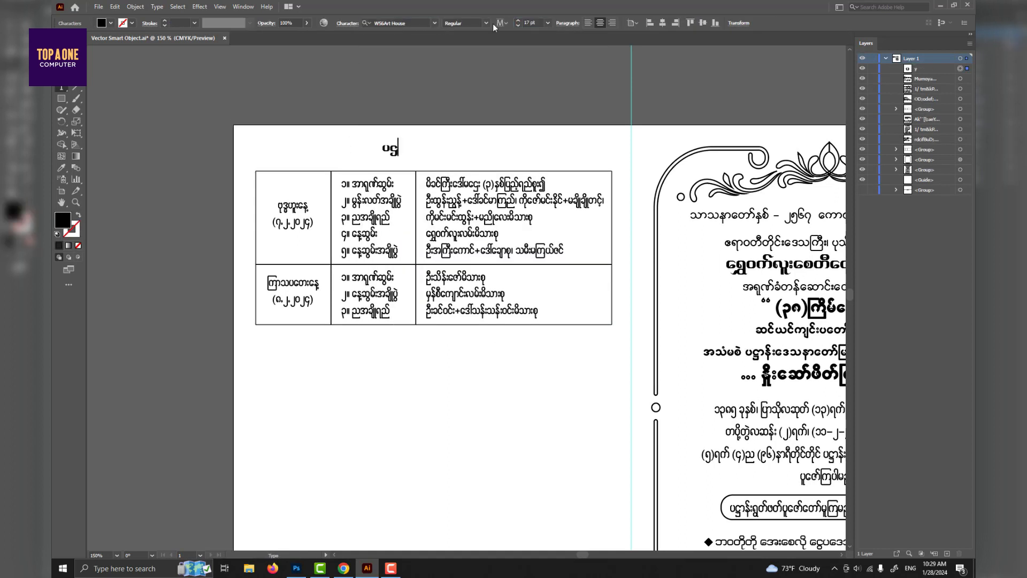
text(mfyGJ (5)&uftwGif; rv)
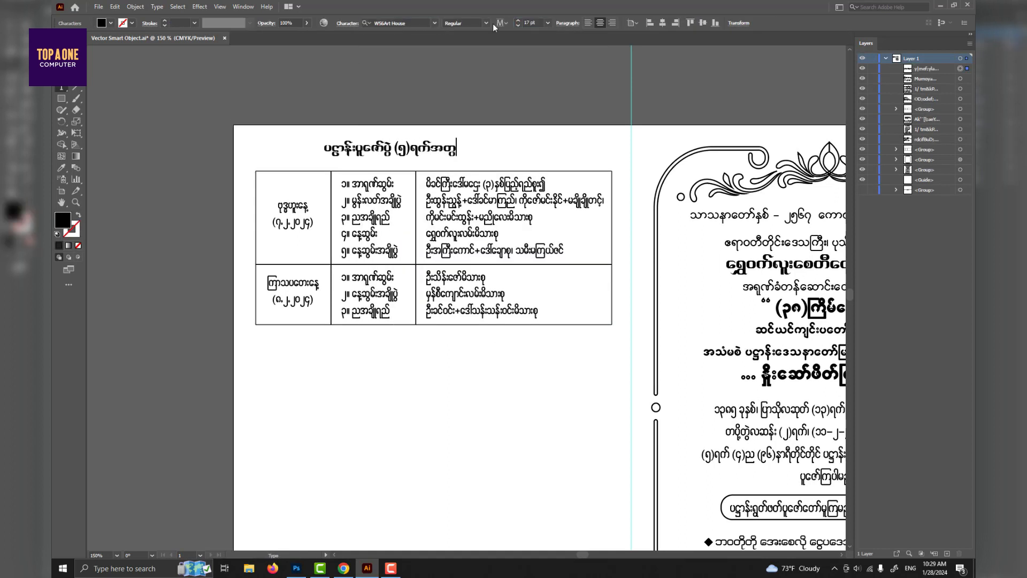
text(f;tvdkuf)
key(Return)
text(vSL'gef;ylaZmfMurnf)
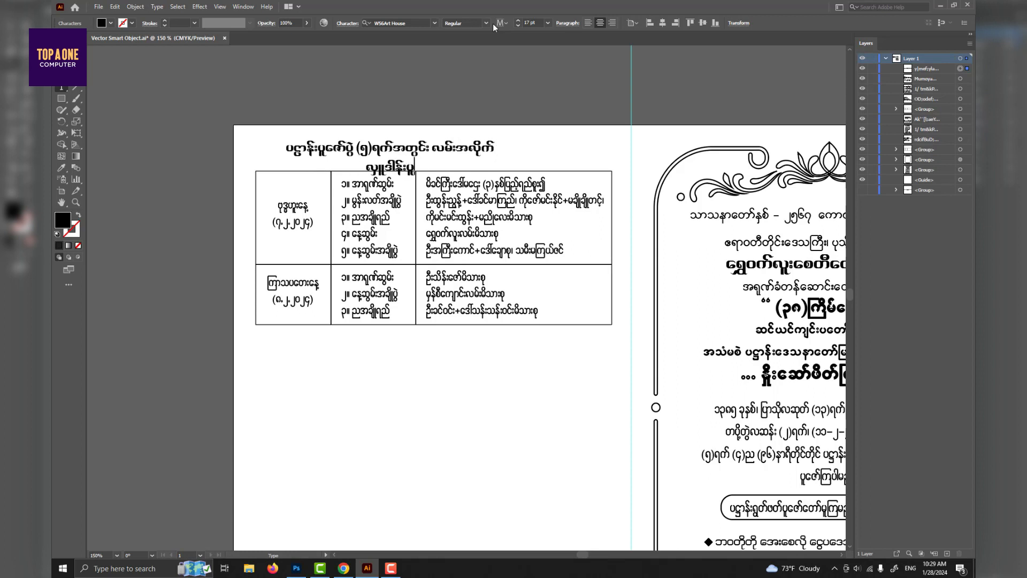
text(htpDtpOf)
key(Escape)
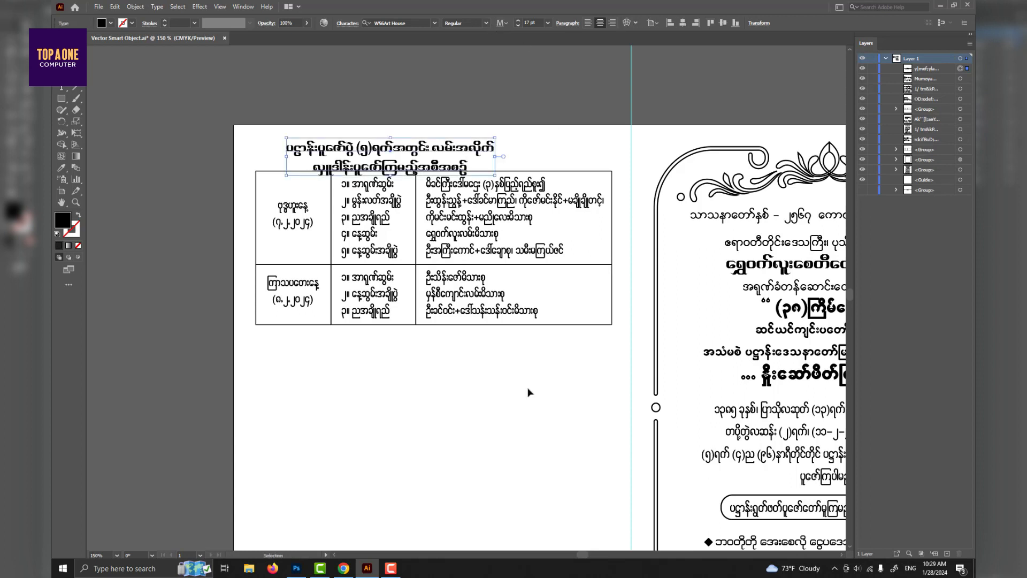
Step: Move the whole table down clear of the heading and shift the heading to the table's centre
drag(527, 392, 291, 214)
drag(428, 280, 428, 298)
drag(471, 154, 507, 160)
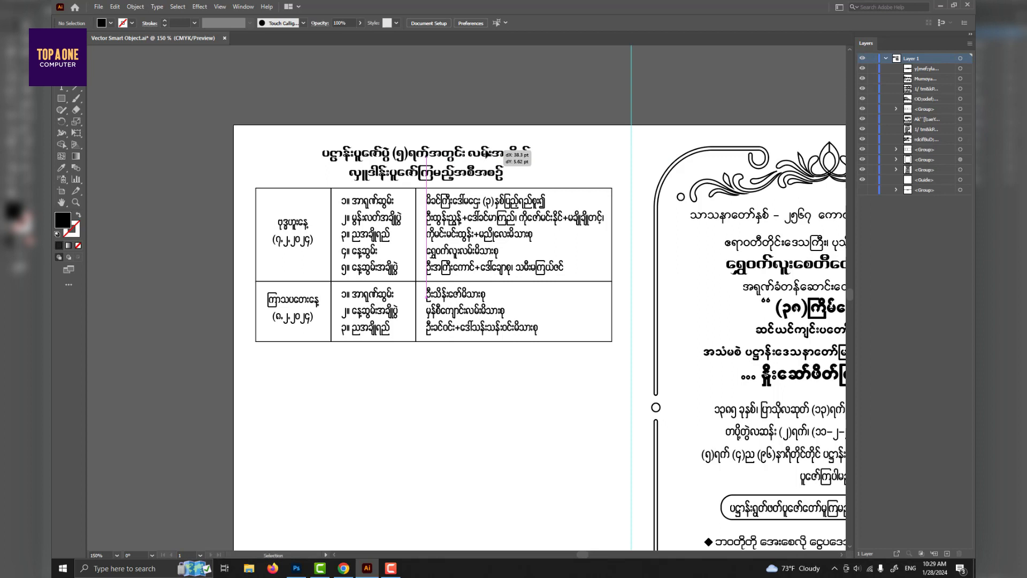
Step: Re-enter the line break before the second line of the heading
double_click(421, 171)
click(349, 172)
key(BackSpace)
key(Return)
key(Escape)
click(473, 275)
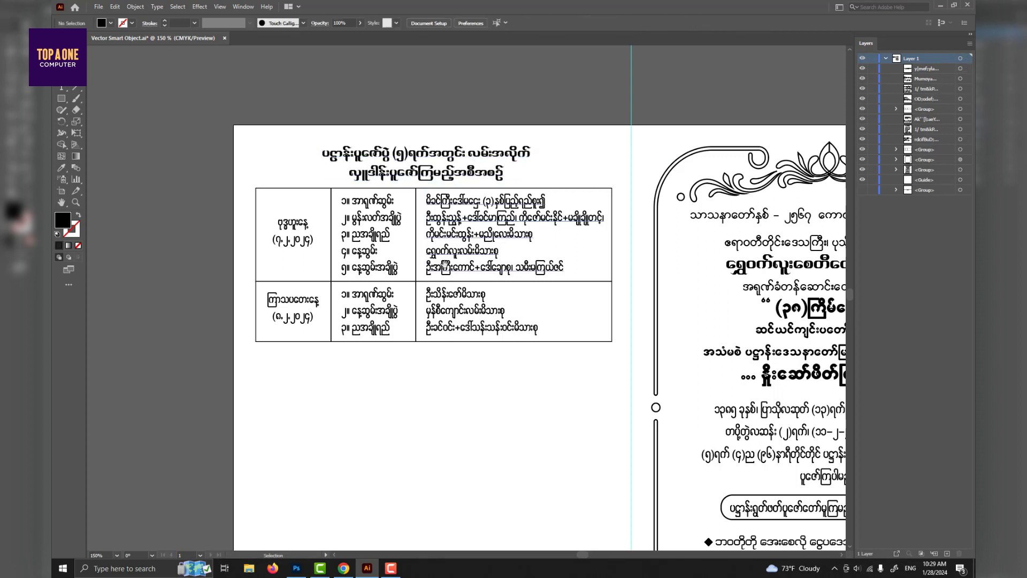
Step: Try a third row copied from the second row with the day သောကြာနေ့ (၉.၂.၂၀၂၄), then delete the copy
scroll(473, 275, down, 3)
drag(476, 269, 316, 214)
alt+drag(320, 239, 319, 298)
click(320, 307)
key(t)
double_click(299, 263)
text(သောကြာနေ့ ()
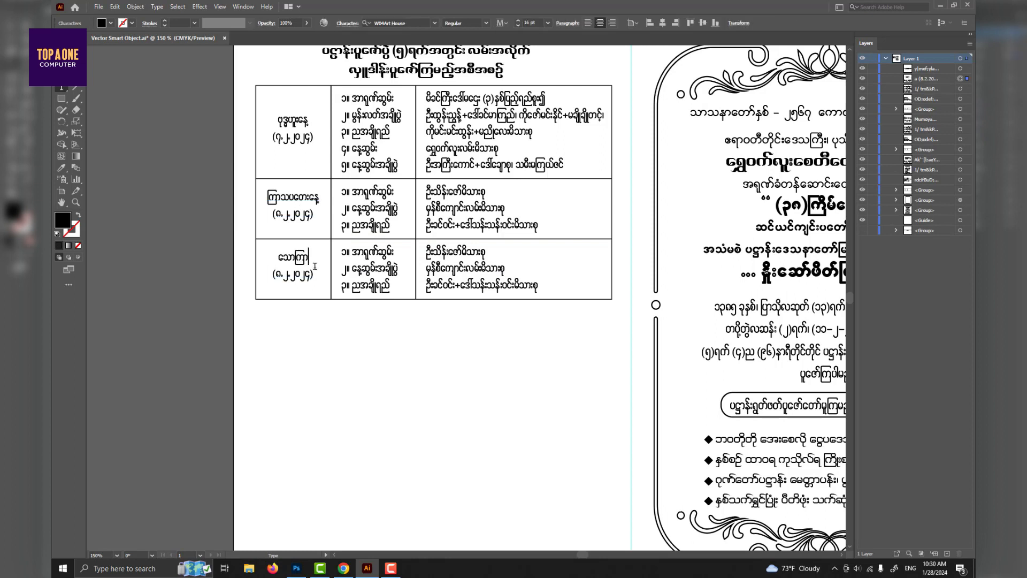
text(၉)
key(Escape)
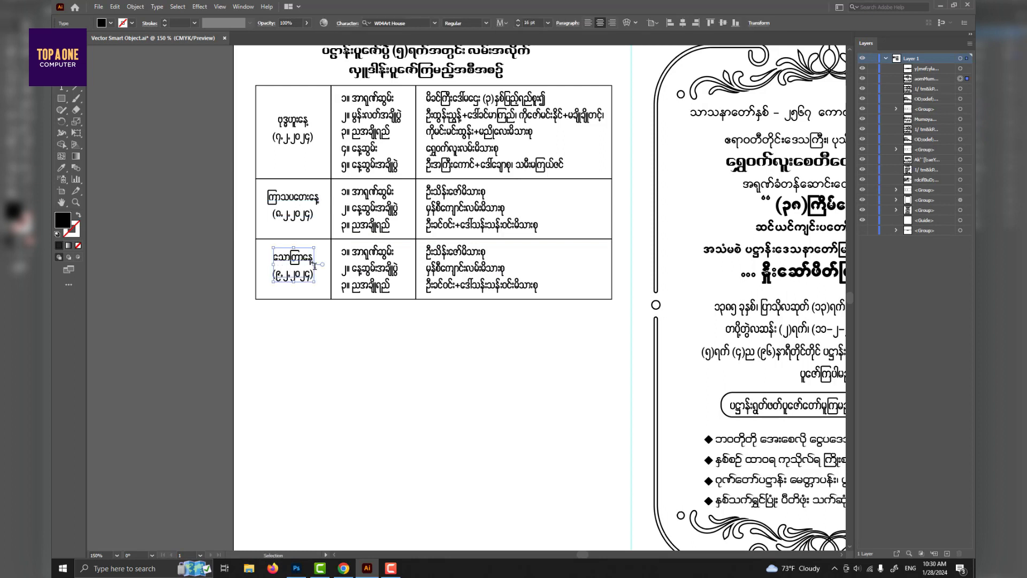
click(457, 339)
drag(462, 356, 292, 264)
key(Delete)
Step: Duplicate the first row below the second row and set the copy's day to သောကြာနေ့ (၉.၂.၂၀၂၄)
drag(300, 101, 617, 137)
alt+shift+drag(442, 121, 442, 273)
double_click(293, 273)
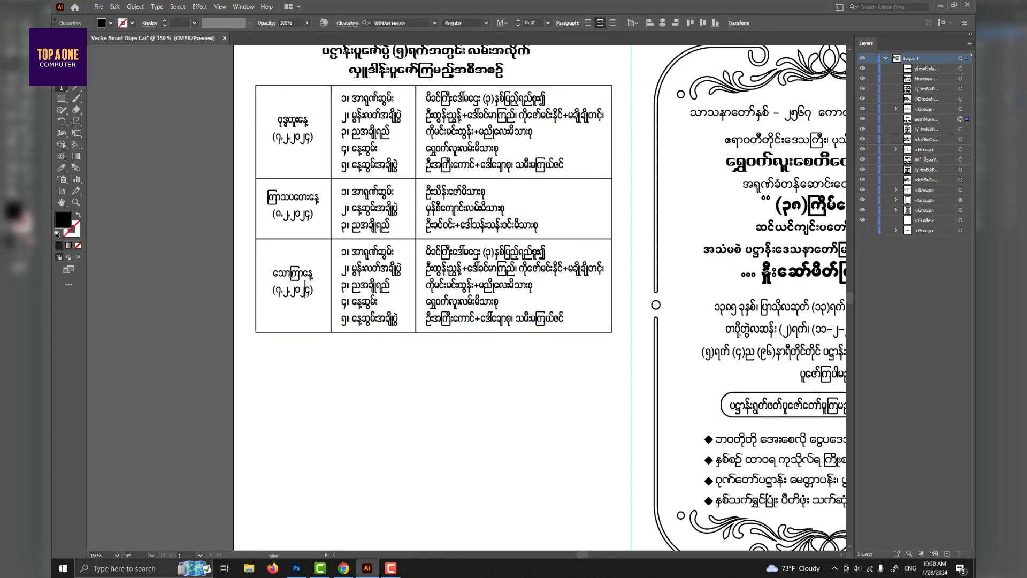
text(၉)
key(Escape)
Step: Change the third row's offerings after the first to ၂။ နေ့ဆွမ်း, ၃။ နေ့ဆွမ်းအချိုပွဲ and ၄။ ညအချိုရည်
double_click(376, 273)
text(နေ့ဆွမ်း)
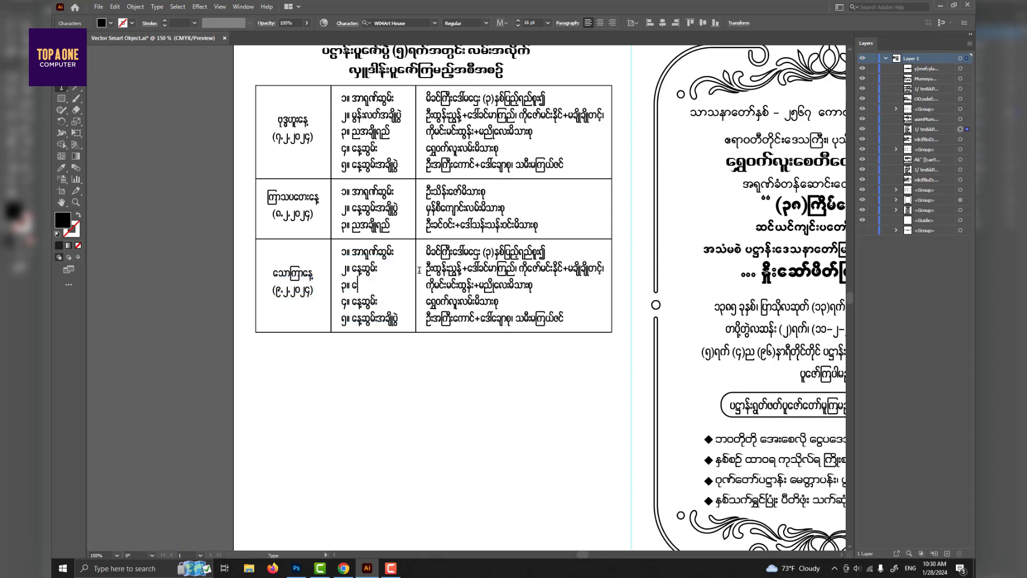
key(shift+End)
key(shift+Down)
key(shift+End)
text(၄။ ညအချိုရည်)
key(Escape)
Step: Replace the third row's donors with four new family entries and raise the row's lower border to fit them
double_click(468, 276)
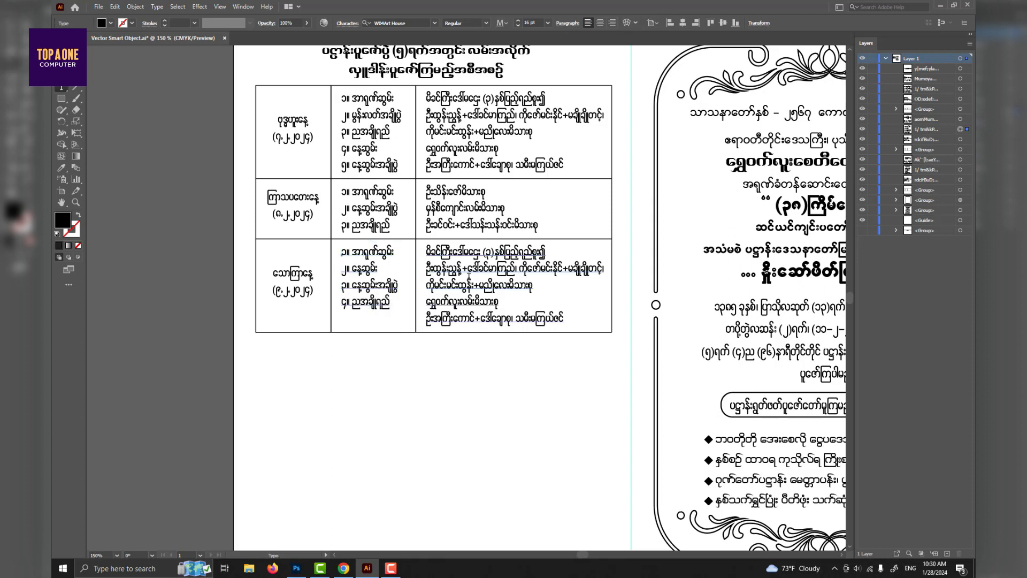
key(ctrl+a)
text(သား)
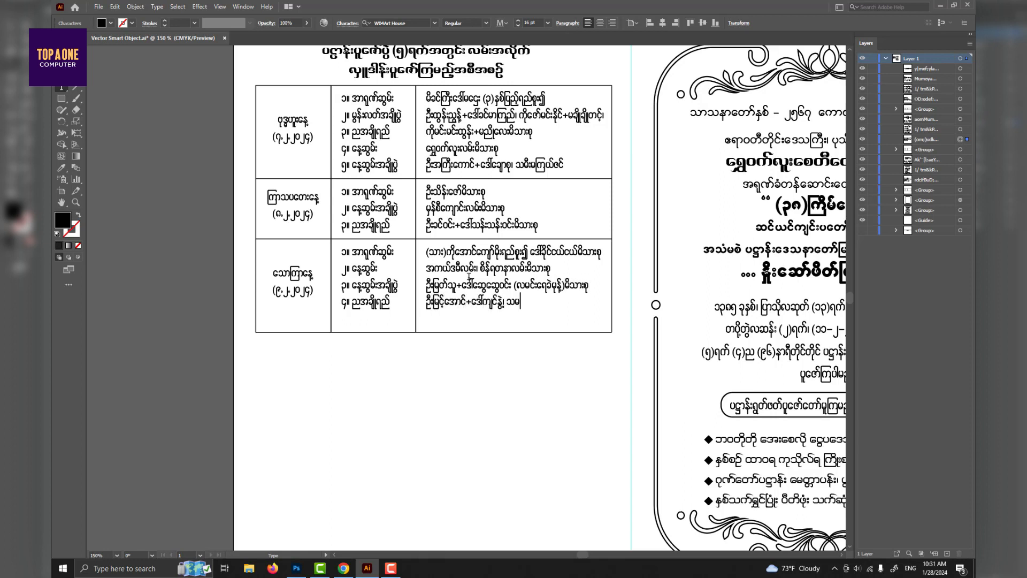
text(pk)
key(Escape)
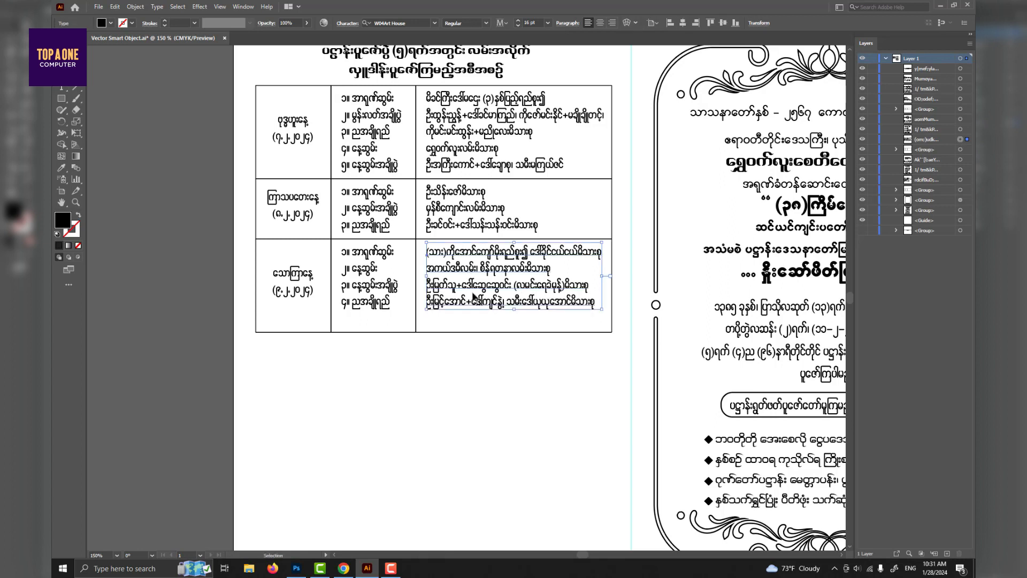
click(450, 331)
drag(431, 333, 441, 319)
Step: Delete the border groups of the second and third table rows
click(390, 219)
click(416, 217)
click(420, 196)
click(418, 180)
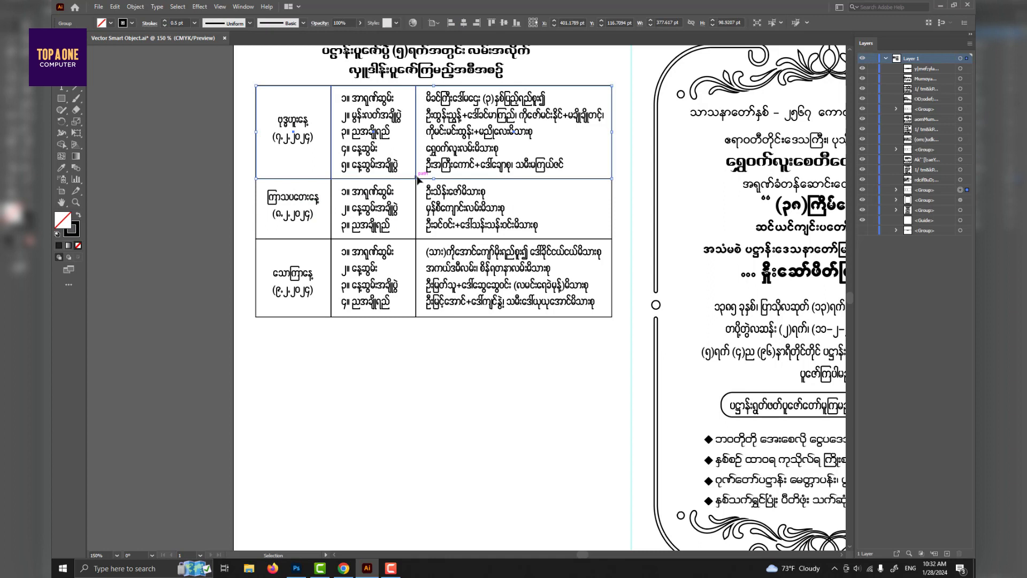
click(431, 316)
key(Delete)
click(416, 238)
key(Delete)
Step: Ungroup the first row's border, delete the divider between offerings and donors, and regroup the remaining lines
click(416, 170)
key(ctrl+shift+g)
click(394, 192)
click(415, 145)
click(407, 160)
click(401, 178)
key(Delete)
click(416, 159)
drag(416, 131, 376, 158)
key(ctrl+g)
Step: Copy the two-column border onto the second and third rows, raising each lower edge to fit its text
alt+drag(332, 95, 333, 188)
drag(433, 271, 433, 241)
alt+drag(295, 87, 296, 241)
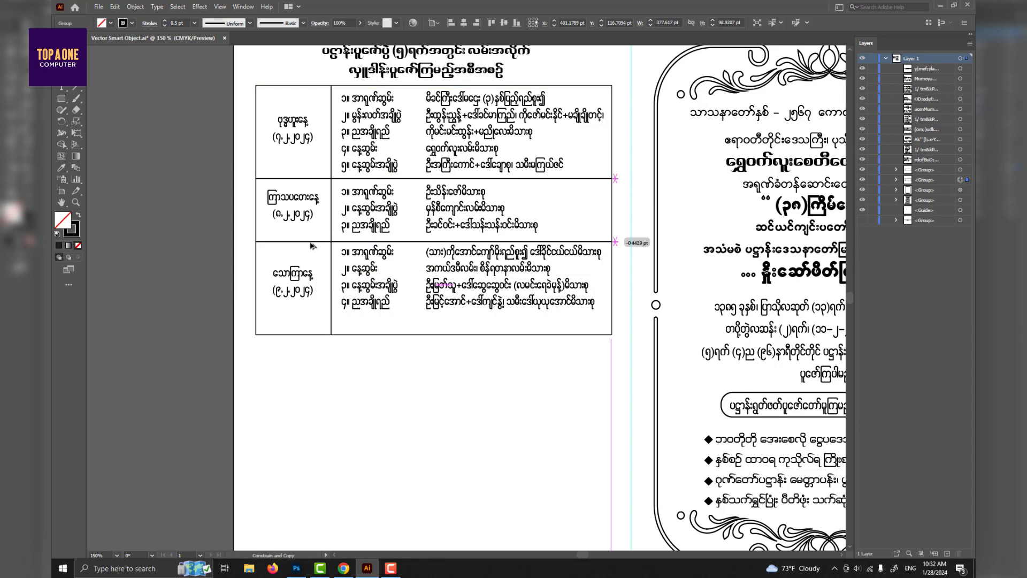
drag(433, 332, 438, 315)
click(441, 346)
Step: Nudge the third row's day and date text up to the vertical middle of its cell
scroll(441, 345, down, 1)
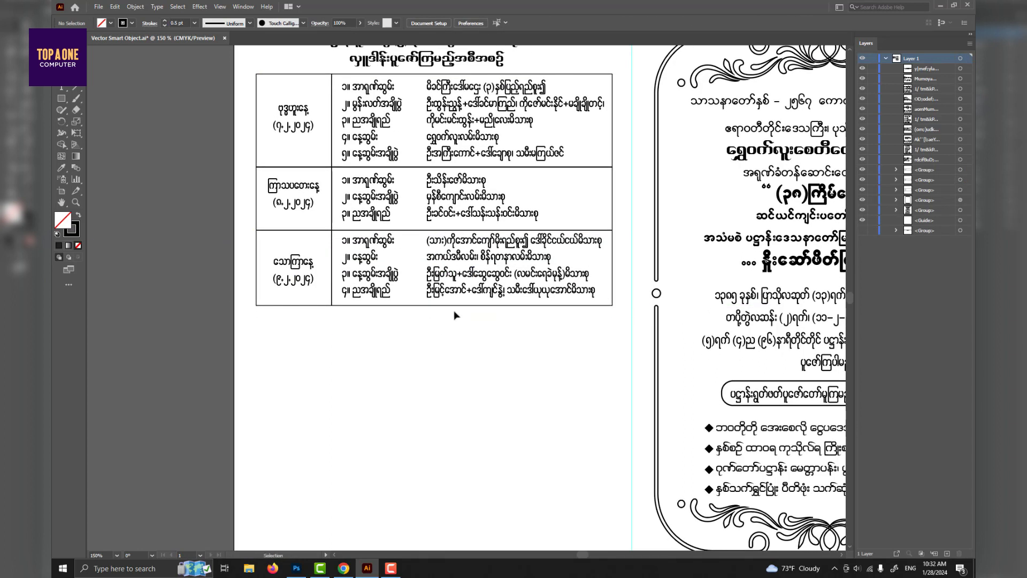
scroll(456, 315, down, 1)
key(shift+x)
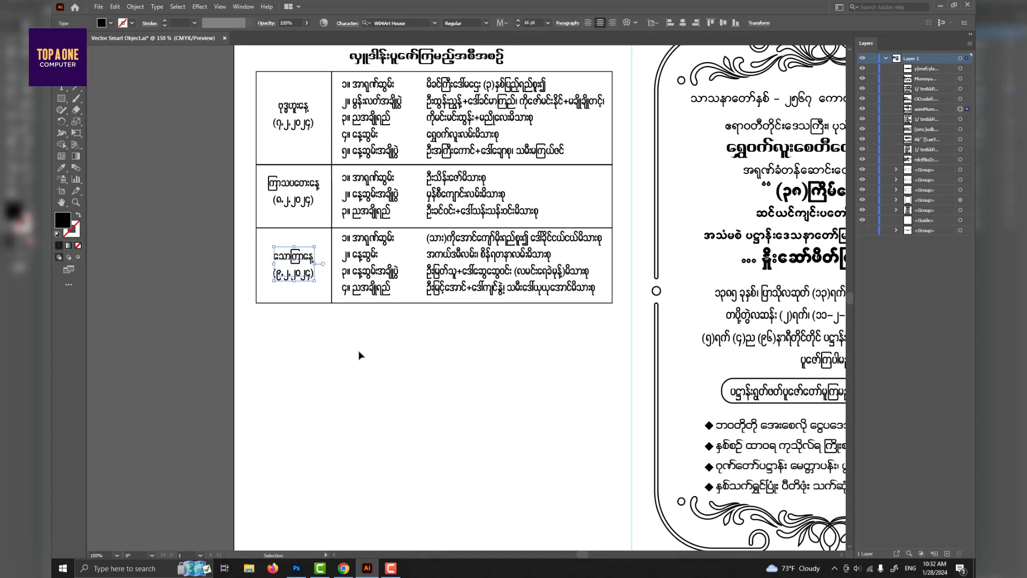
Step: Duplicate the second row below the third row and set the copy's day to စနေနေ့ (၁၀.၂.၂၀၂၄)
drag(246, 196, 463, 335)
key(ctrl+d)
key(ctrl+z)
double_click(310, 315)
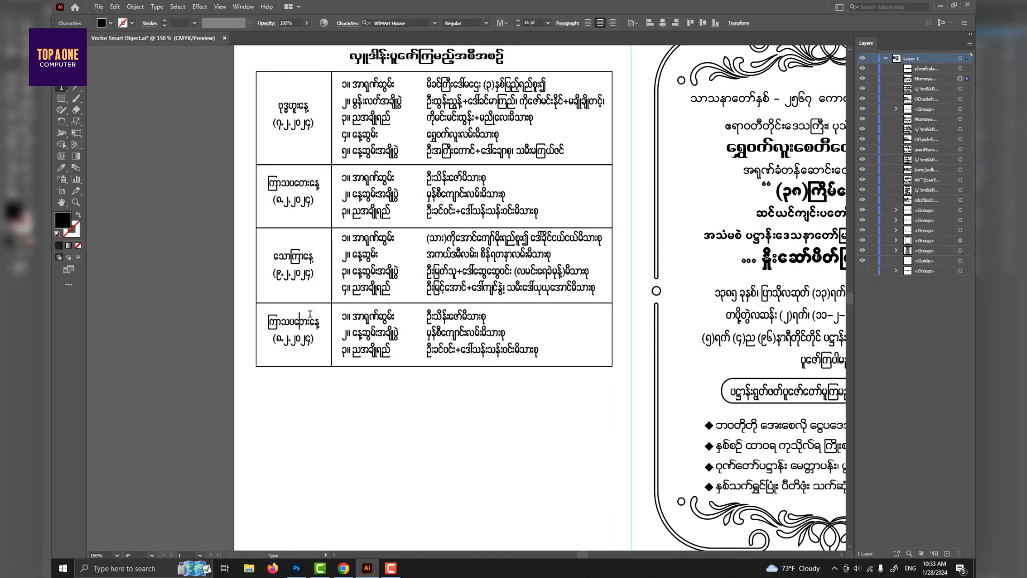
text(၁၀)
key(Escape)
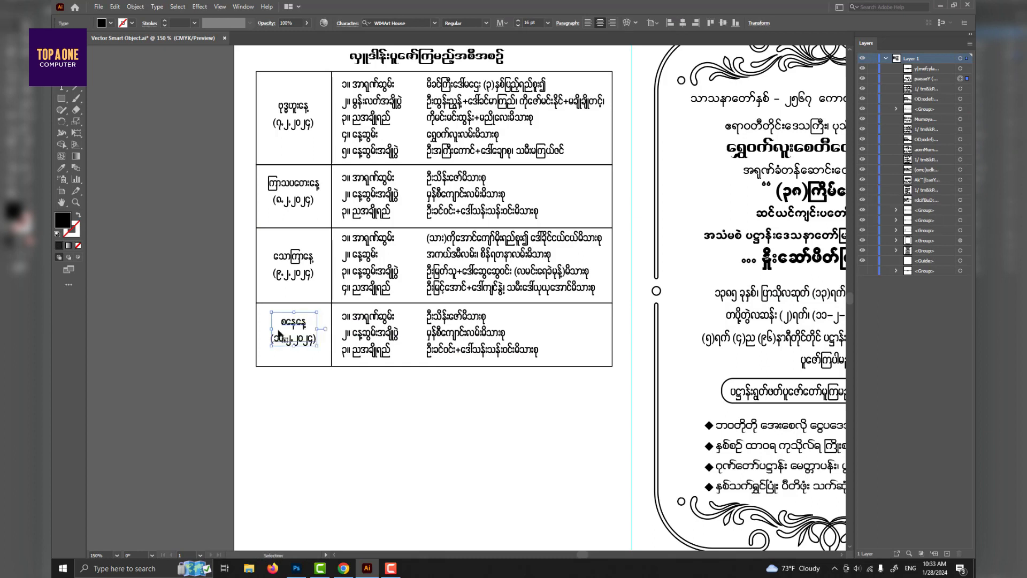
Step: Replace the fourth row's donors with one couple's family followed by two ရေဆင်းလမ်းမိသားစု entries
double_click(445, 332)
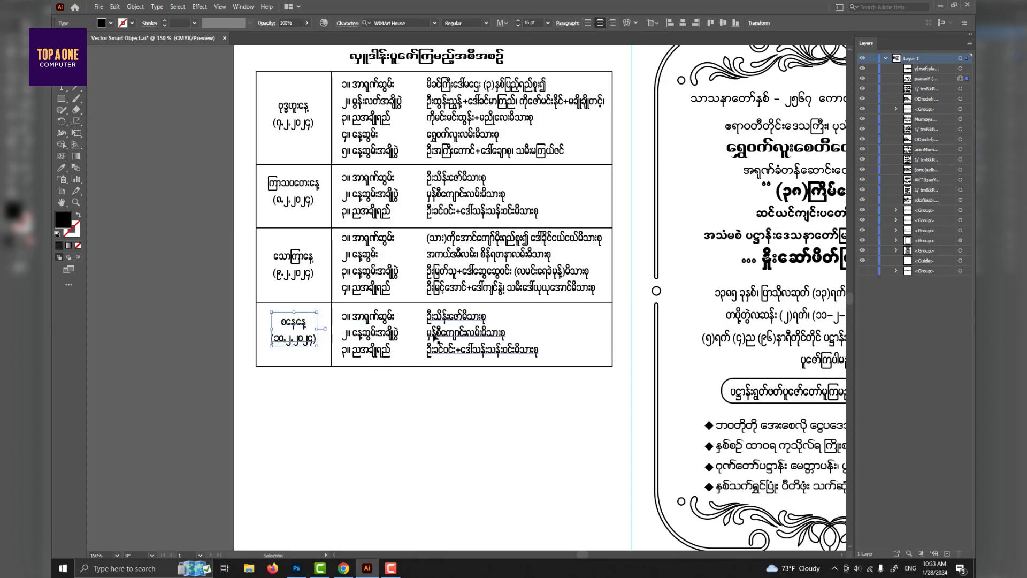
key(ctrl+a)
text(ဦးပ)
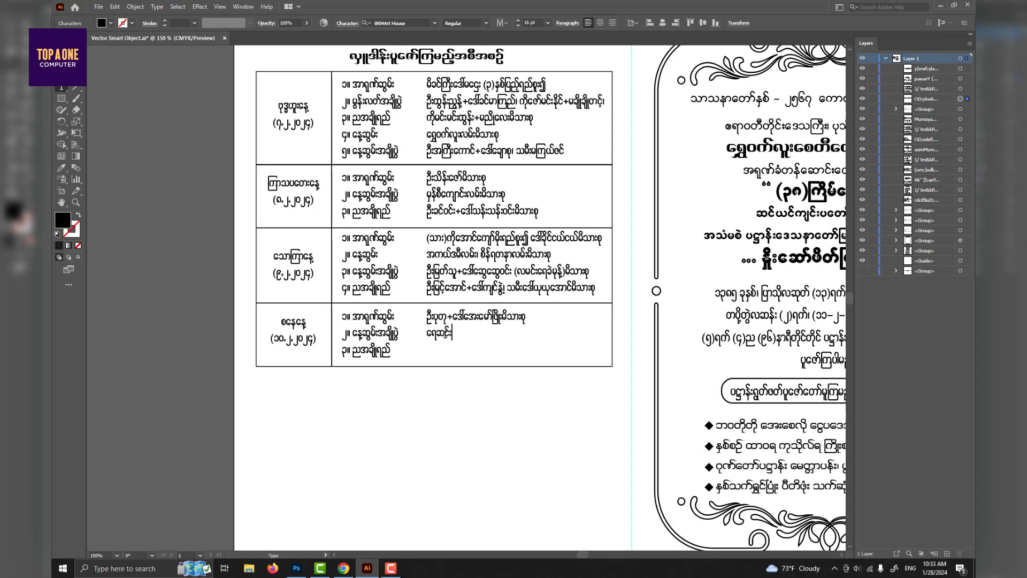
text(ု)
key(Escape)
Step: Duplicate the fourth row directly below it and set the copy's day to တနင်္ဂနွေနေ့ (၁၁.၂.၂၀၂၄)
drag(303, 358, 441, 326)
alt+drag(465, 333, 463, 396)
double_click(303, 389)
double_click(304, 388)
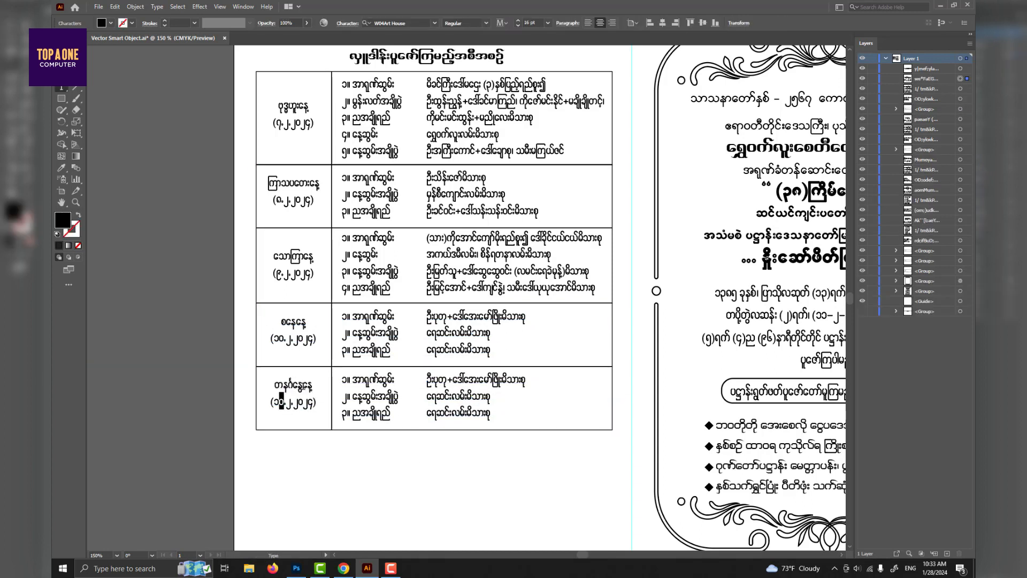
key(Escape)
Step: Replace the fifth row's donors with the single line ရွှေမြင့်မိုရ်လမ်း၊ နတ်စင်လမ်း+ဘိုကုန်းလမ်းမိသားစု
double_click(454, 395)
key(ctrl+a)
text(ရွှေ)
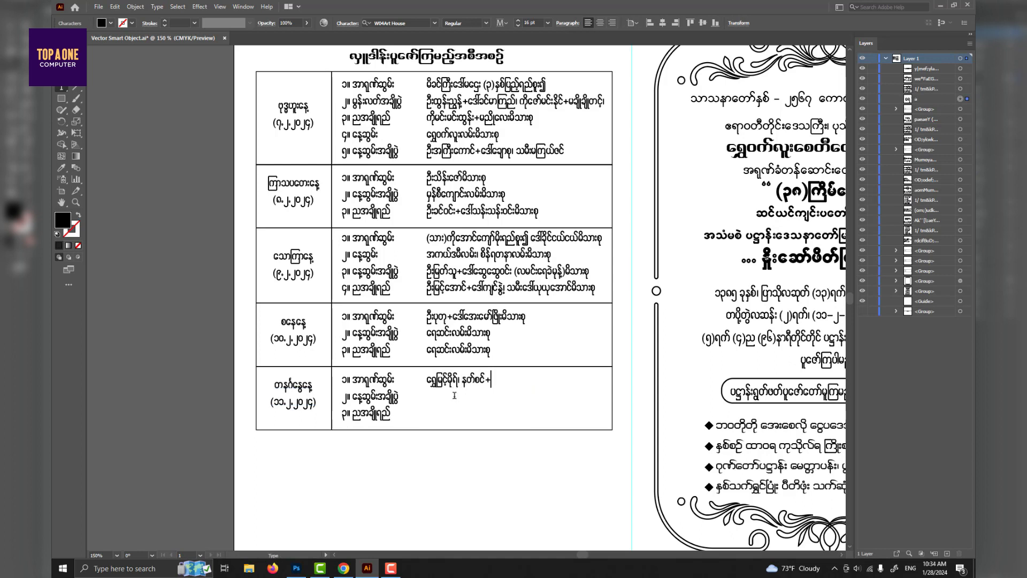
text(လမ်း)
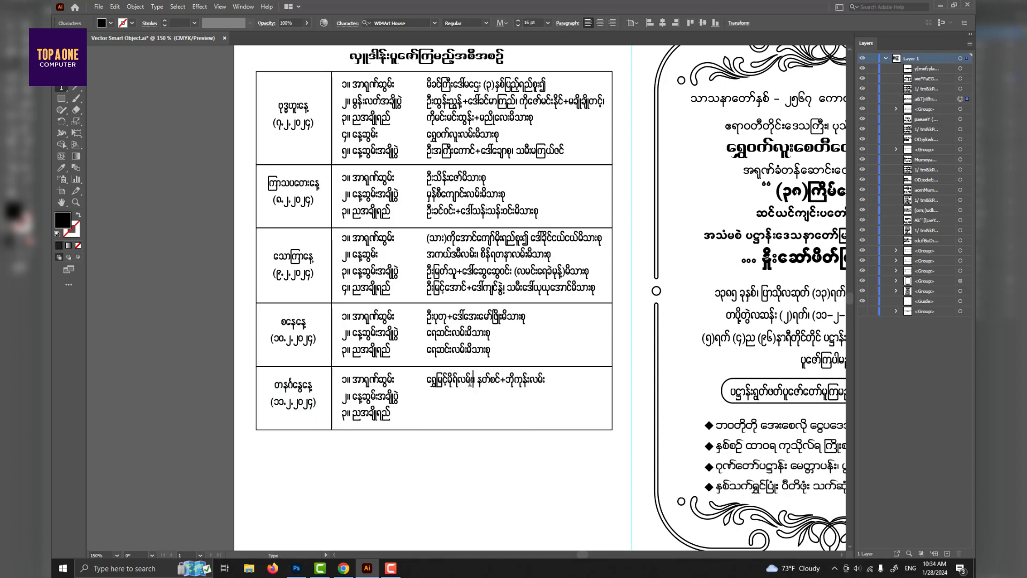
text(လမ်း)
key(Escape)
Step: Nudge the fifth row's donor line down to the vertical middle of the row and deselect it
key(Down)
key(Down)
key(Down)
key(Down)
key(Down)
key(Down)
key(Down)
key(Down)
key(Down)
key(Down)
key(Down)
key(Down)
key(Down)
key(Down)
key(Down)
key(Down)
key(Down)
key(Down)
key(Down)
key(Down)
click(149, 249)
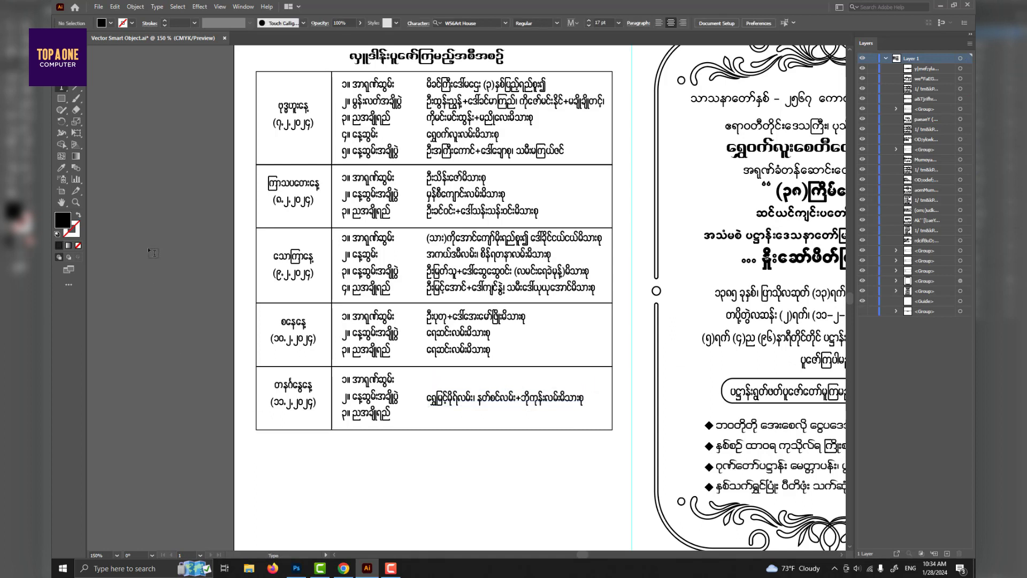
key(t)
click(148, 248)
click(400, 23)
text(ari)
click(382, 130)
text(})
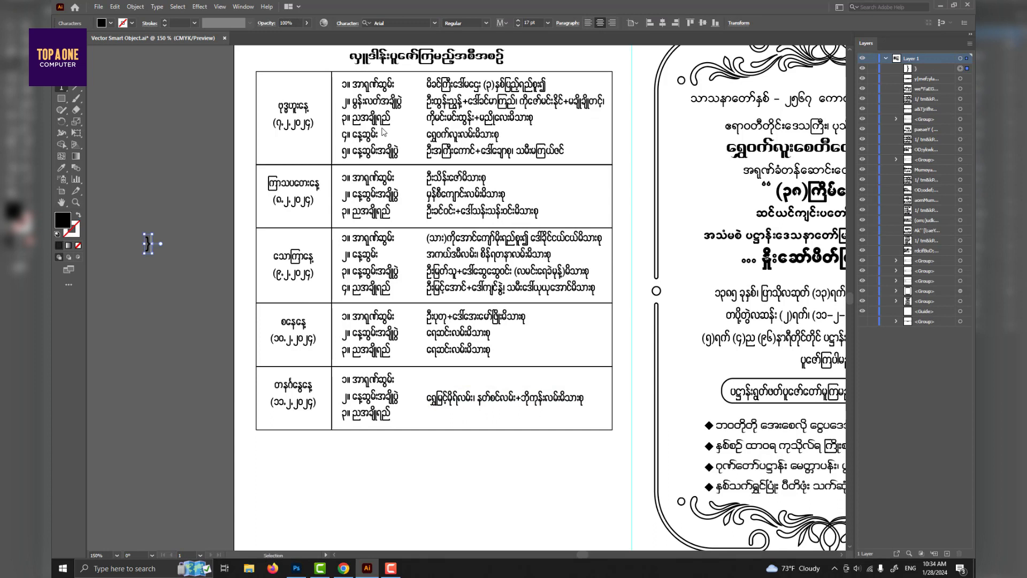
key(Escape)
key(Delete)
Step: Try to form a bracket below the table from an outlined, unfilled rectangle by deleting its left edge
key(m)
mouse_move(379, 452)
mouse_down()
mouse_move(419, 511)
mouse_move(444, 516)
mouse_up()
key(shift+x)
click(427, 473)
click(378, 452)
shift+click(378, 516)
key(Delete)
key(v)
key(ctrl+z)
click(458, 503)
click(443, 472)
key(Delete)
Step: Draw an unfilled square bracket open to the left with the Pen tool, below the table
key(p)
click(374, 454)
shift+click(446, 454)
shift+click(446, 509)
shift+click(375, 509)
key(v)
Step: Move the bracket between the first row's items and donors and resize it to about 41 pt tall, spanning the first three items
drag(446, 472, 458, 143)
drag(457, 154, 407, 154)
scroll(438, 195, up, 2)
drag(429, 238, 459, 144)
mouse_move(459, 190)
mouse_down()
mouse_move(437, 192)
mouse_move(454, 180)
mouse_up()
drag(437, 246, 437, 214)
click(455, 155)
scroll(446, 152, up, 3)
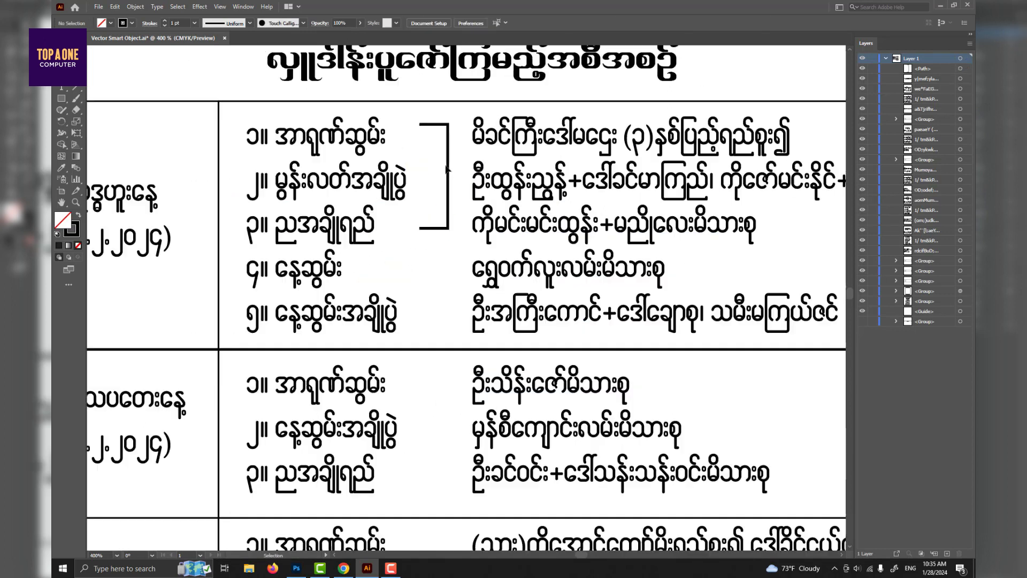
key(p)
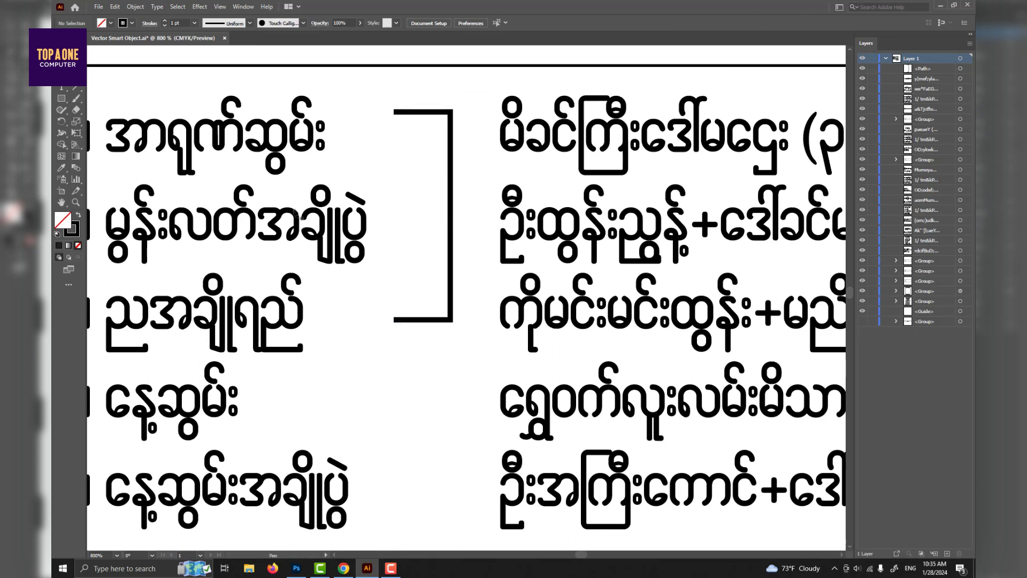
click(453, 217)
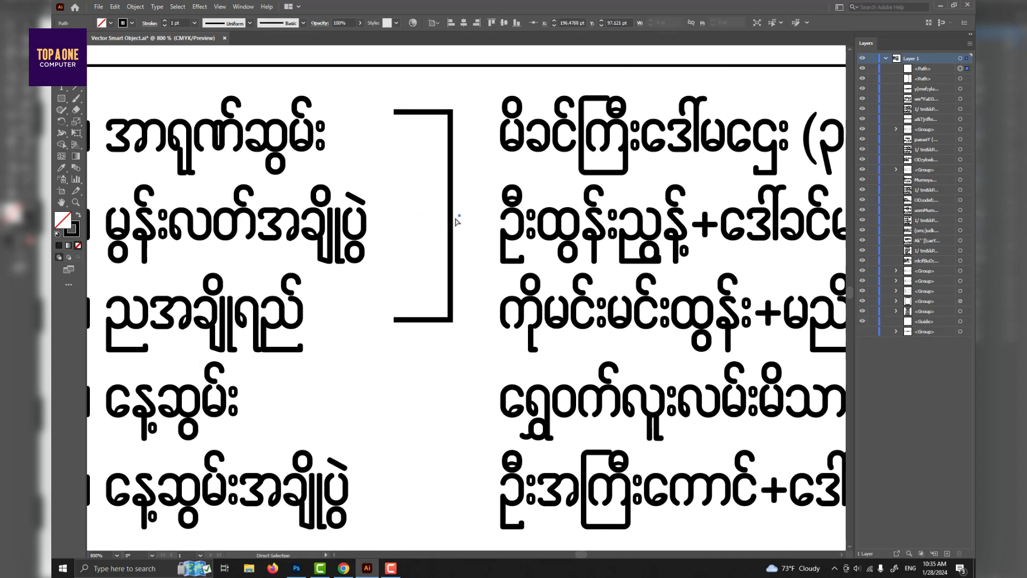
key(v)
key(Delete)
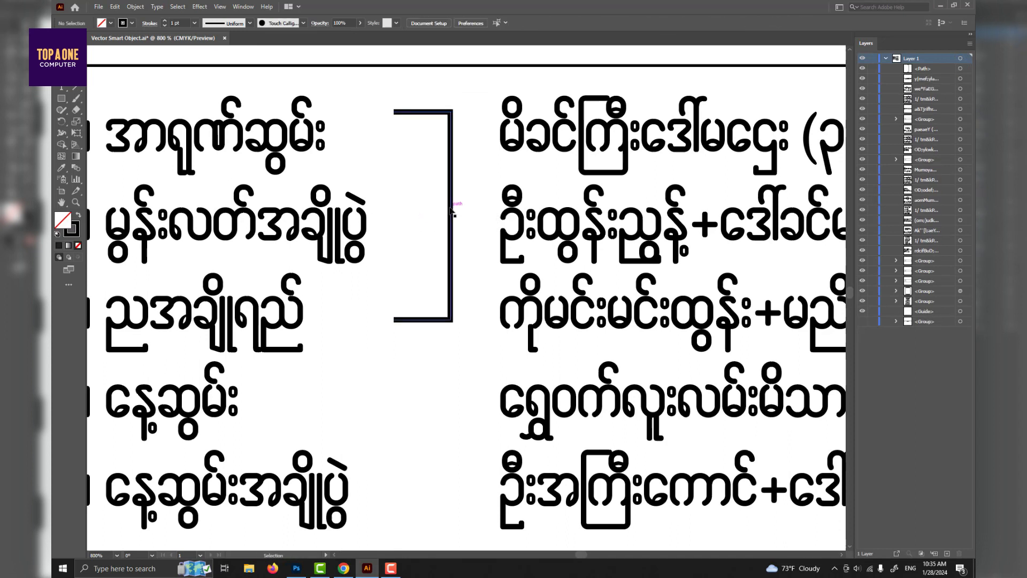
Step: Draw a right-pointing chevron at the middle of the bracket's vertical side and trim away the line behind it with Shape Builder
key(p)
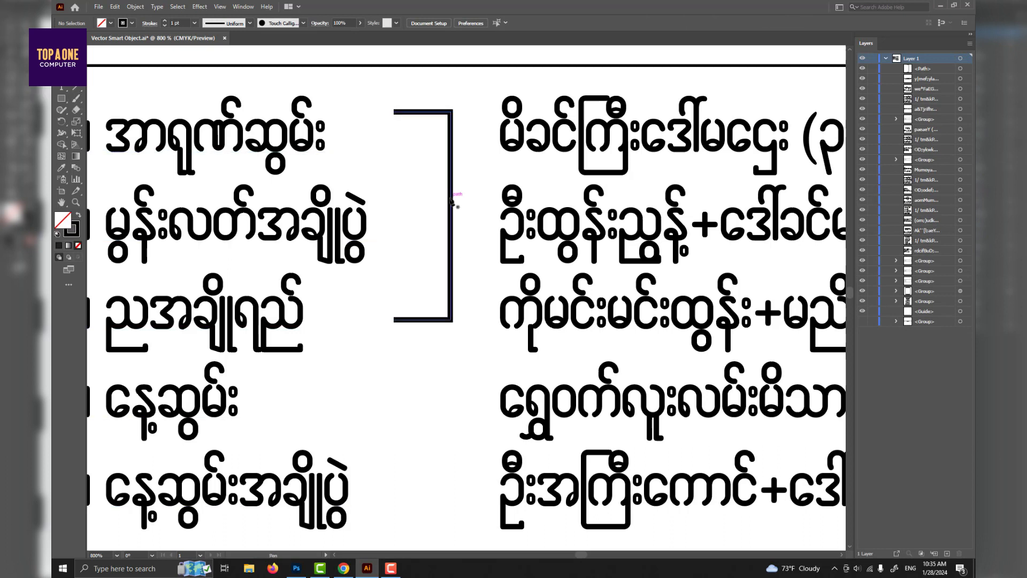
click(451, 199)
click(469, 218)
click(451, 240)
key(v)
drag(438, 202, 455, 222)
key(shift+m)
alt+click(451, 218)
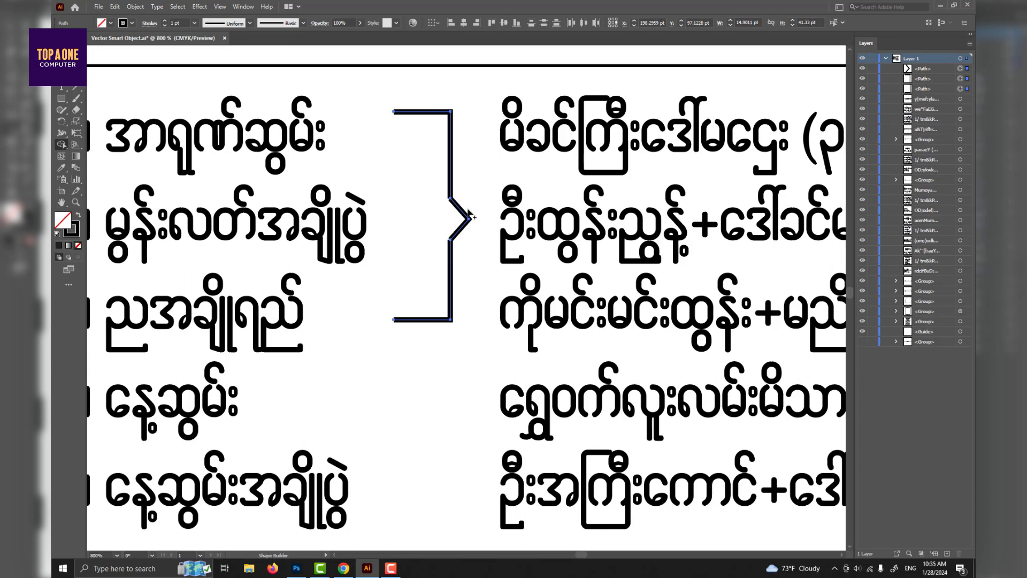
Step: Join the chevron's ends to the upper and lower bracket segments with the Join Tool, making one continuous brace
key(v)
click(473, 179)
click(459, 208)
drag(466, 178, 419, 259)
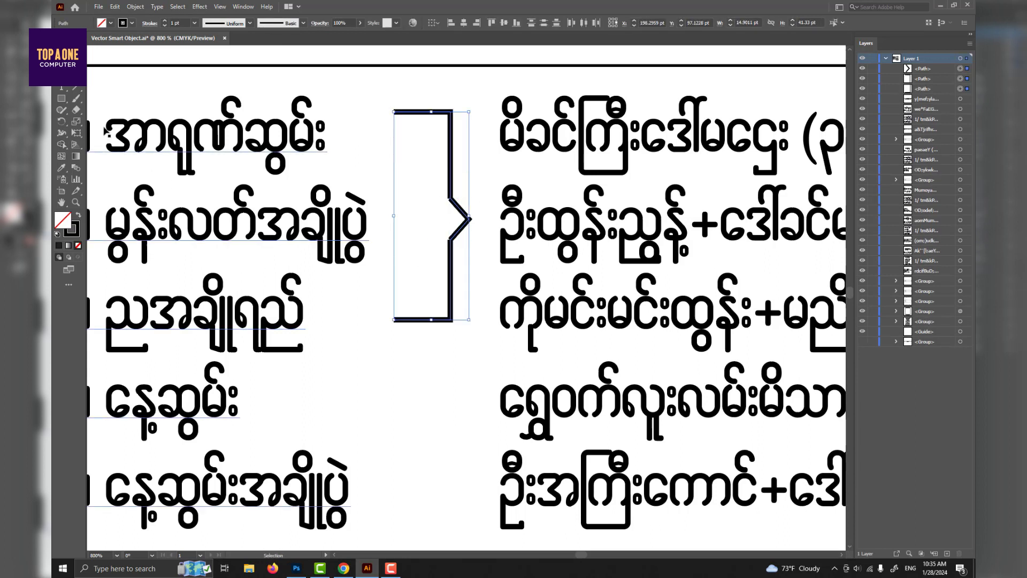
click(62, 109)
click(99, 158)
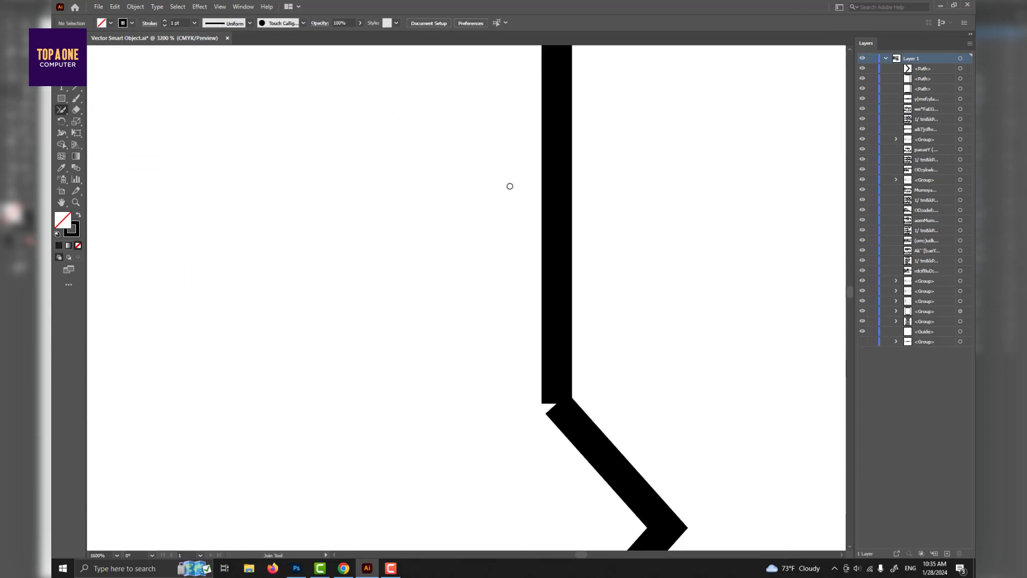
drag(603, 417, 475, 261)
key(v)
drag(392, 210, 440, 283)
click(62, 110)
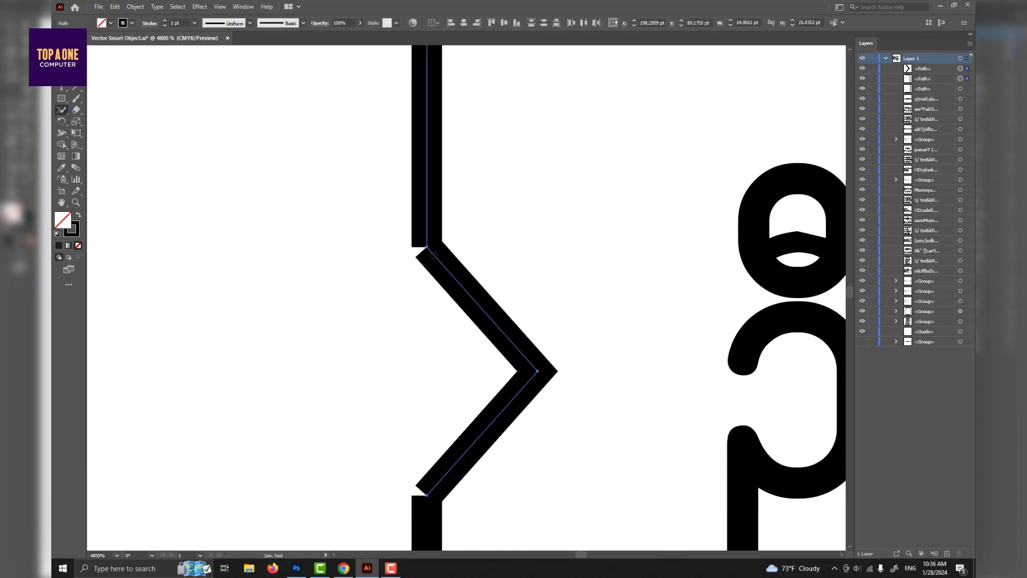
drag(416, 242, 439, 259)
drag(475, 386, 474, 202)
drag(416, 299, 444, 320)
key(v)
scroll(481, 325, down, 8)
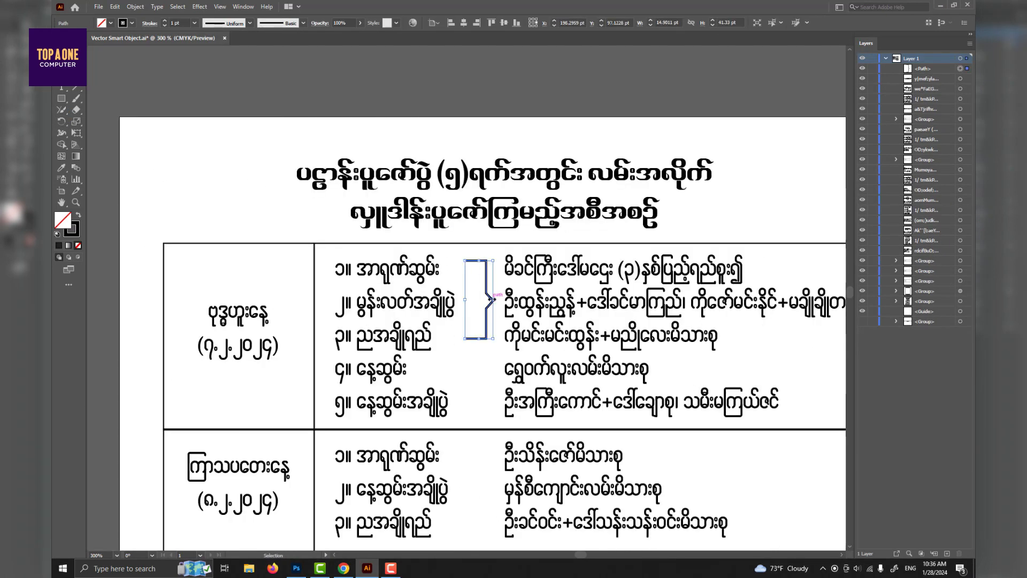
Step: Adjust the cap and corner options of the brace's stroke and deselect it
click(486, 295)
click(149, 23)
click(100, 47)
click(99, 61)
click(354, 75)
Step: Draw a horizontal dash about 8.7 pt long beside the first row's fourth item and copy it beside the fifth
drag(346, 370, 331, 253)
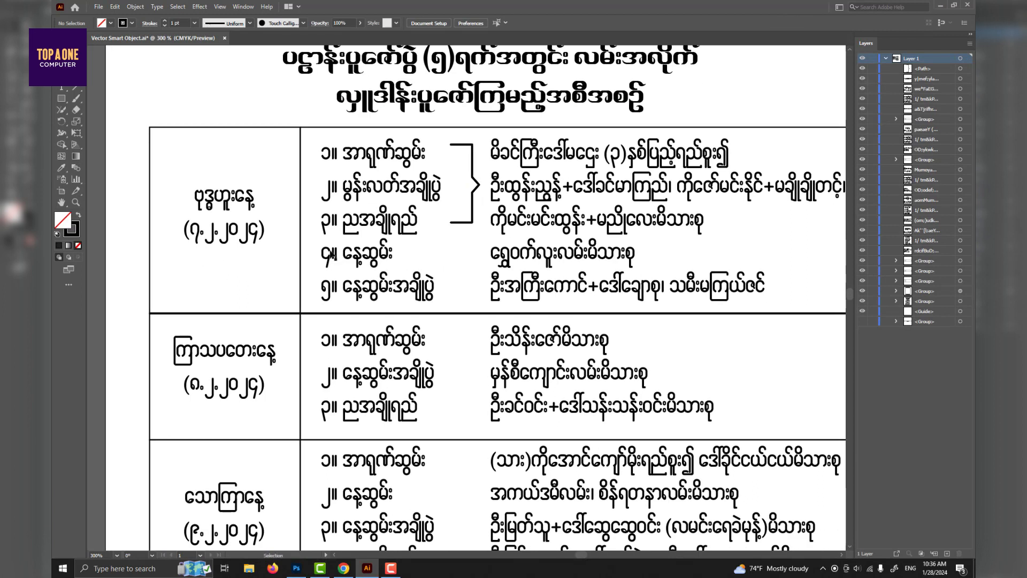
key(backslash)
mouse_move(456, 253)
mouse_down()
mouse_move(471, 253)
mouse_move(484, 365)
mouse_up()
scroll(471, 253, up, 3)
scroll(476, 280, down, 5)
click(587, 206)
scroll(545, 294, up, 1)
drag(541, 300, 514, 287)
Step: Copy the dash beside each of the three items in the second row, repeating the duplication at line spacing
scroll(514, 278, up, 1)
drag(464, 220, 468, 354)
scroll(462, 281, up, 3)
key(ctrl+d)
drag(507, 431, 503, 269)
scroll(503, 269, down, 3)
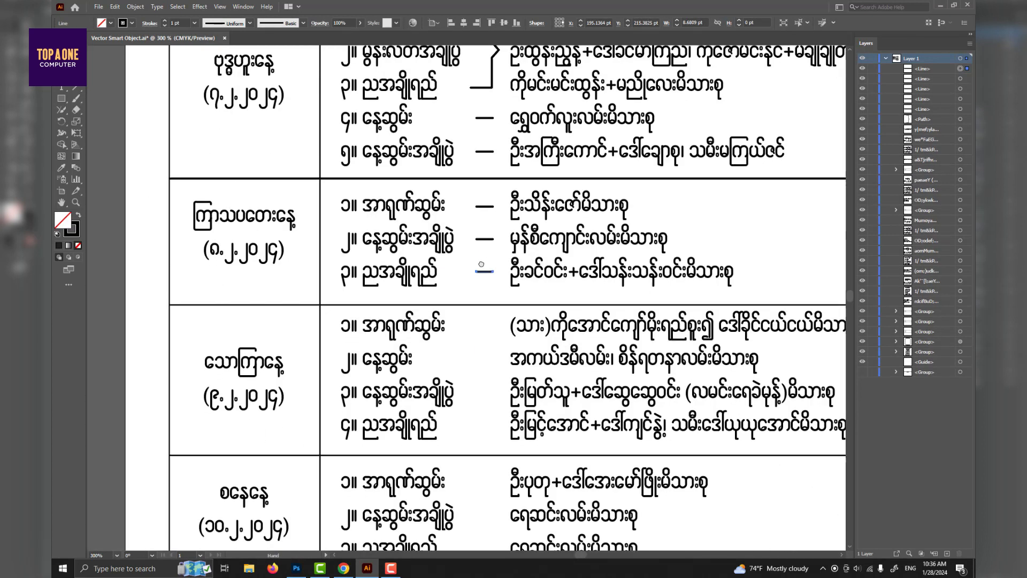
Step: Copy the second row's three dashes into the third row and add one more beside its fourth item
drag(491, 308, 482, 264)
shift+click(476, 161)
shift+click(475, 193)
drag(476, 196, 475, 316)
click(485, 373)
scroll(485, 373, down, 1)
scroll(481, 279, up, 2)
drag(484, 373, 480, 319)
scroll(481, 310, down, 2)
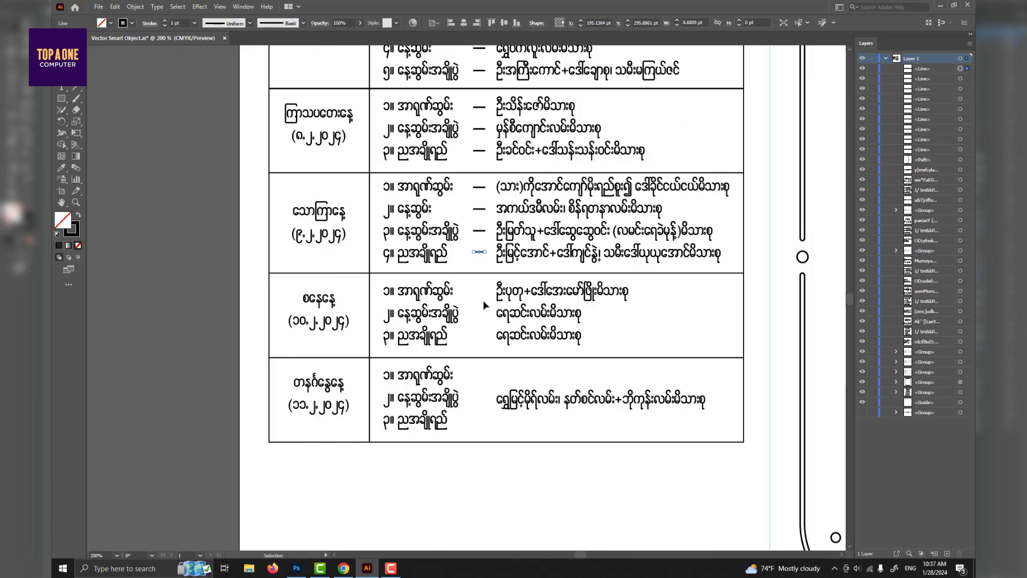
Step: Copy three dashes beside the fourth row's items and duplicate the brace beside the fifth row's three items
scroll(514, 242, down, 1)
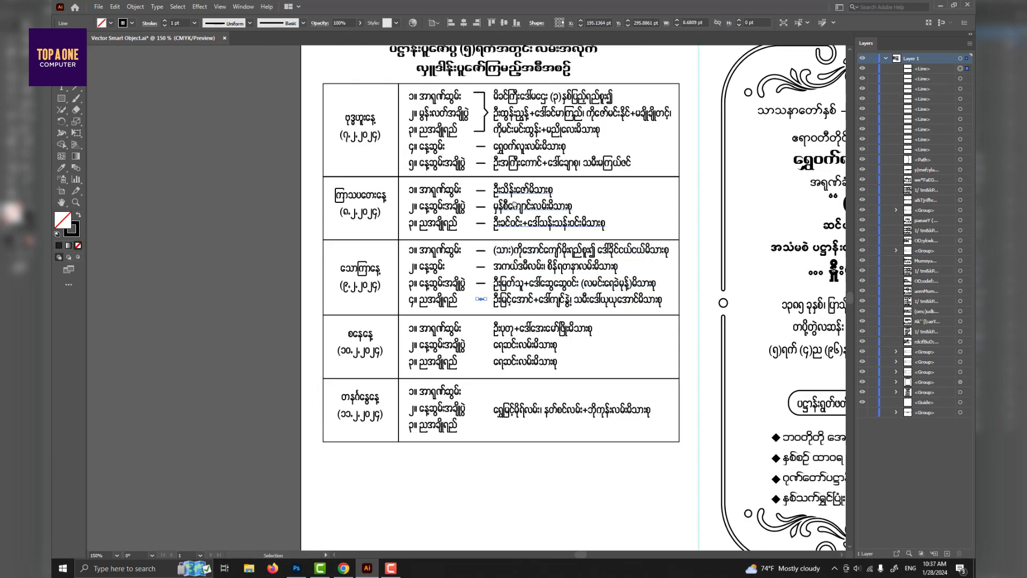
drag(495, 286, 493, 281)
drag(473, 183, 482, 341)
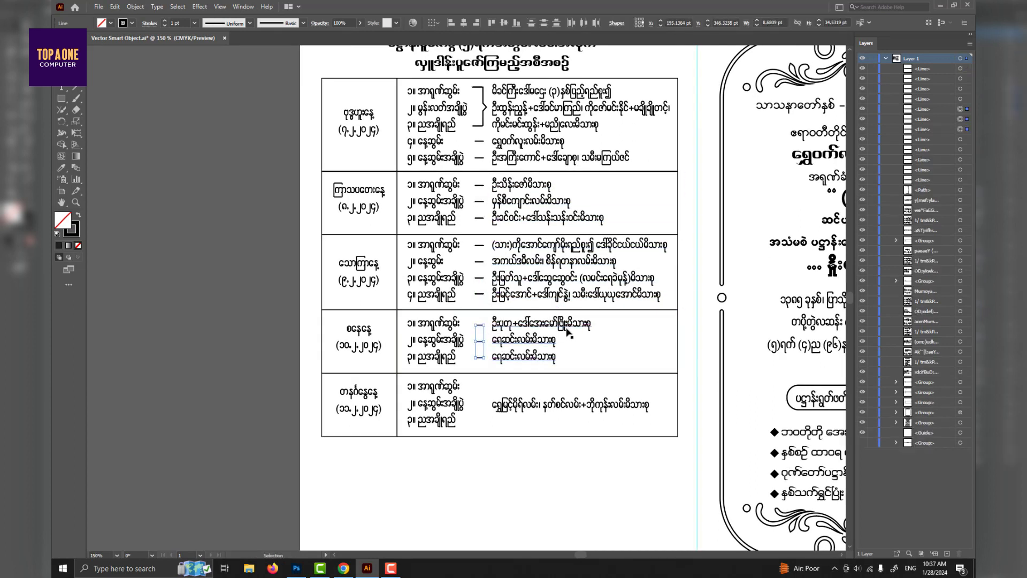
click(610, 326)
alt+drag(486, 107, 486, 404)
click(591, 329)
Step: Group the whole schedule table with its text, dashes and braces, leaving the heading out, and deselect it
scroll(590, 328, down, 1)
drag(591, 329, 540, 384)
drag(352, 213, 598, 450)
key(ctrl+g)
click(552, 407)
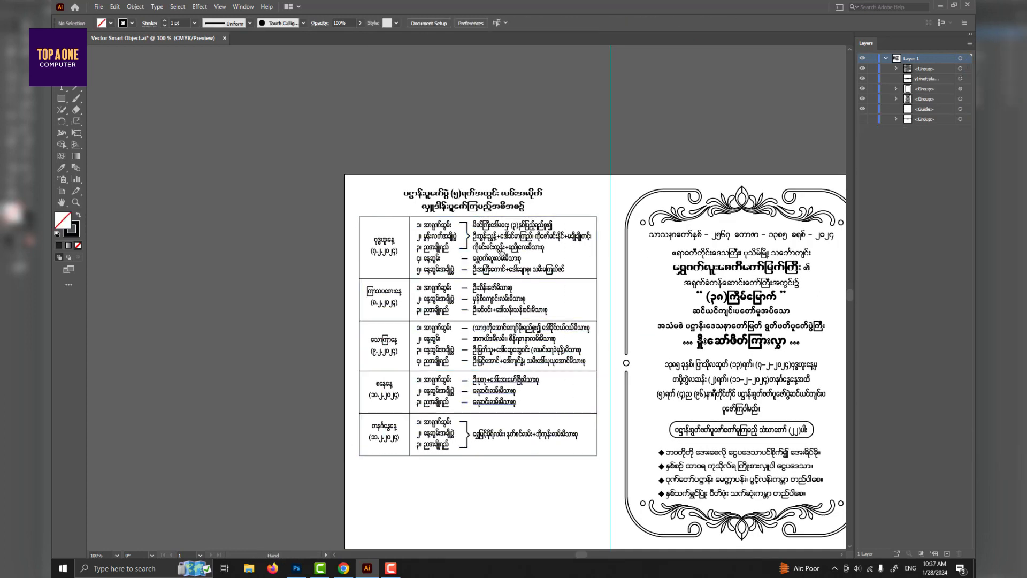
Step: Nudge the grouped table straight down to open a wider gap beneath the two-line heading
scroll(497, 306, down, 3)
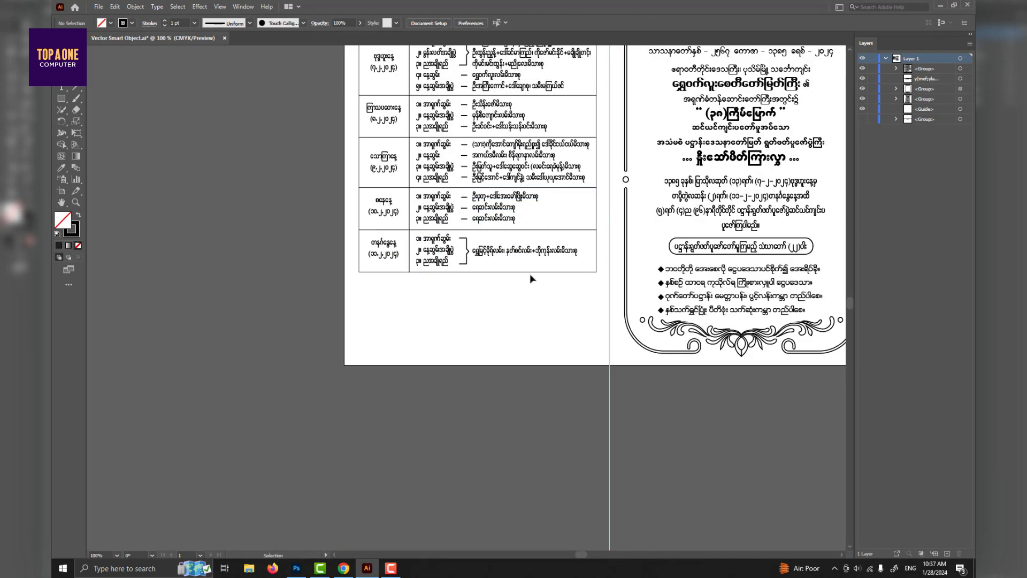
drag(494, 193, 479, 273)
click(493, 156)
key(Down)
key(Down)
key(Down)
key(Down)
key(Down)
key(Down)
key(Down)
key(Down)
key(Down)
key(Down)
key(Down)
key(Down)
key(Down)
key(Down)
key(Down)
key(Down)
key(Down)
key(Down)
key(Down)
key(Down)
key(Down)
key(Down)
key(Down)
key(Down)
key(Down)
key(Down)
key(Down)
key(Down)
key(Down)
key(Down)
key(Down)
key(Down)
key(Down)
key(Down)
key(Down)
key(Down)
key(Down)
key(Down)
key(Down)
Step: Set the two-line heading's font size to 18 pt
click(476, 107)
text(18)
key(Return)
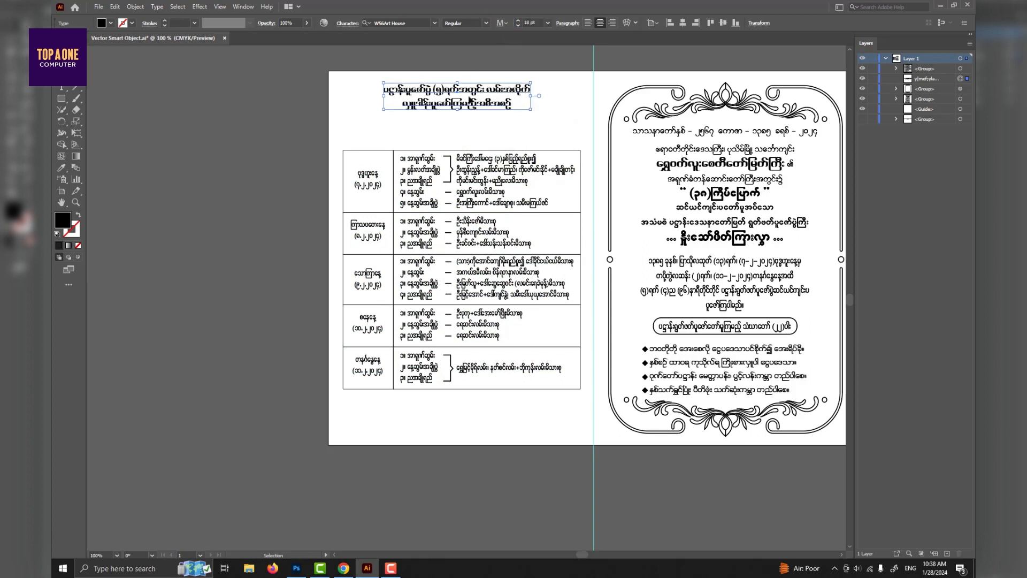
Step: Move the two-line heading lower on the page and nudge the schedule table group down beneath it
drag(492, 102, 493, 124)
click(470, 152)
key(Down)
key(Down)
key(Down)
key(Down)
key(Down)
key(Down)
key(Down)
key(Down)
key(Down)
key(Down)
Step: Switch to File Explorer and open the certificate template 486496-PH68D4-84 from the Downloads folder
click(255, 567)
click(428, 238)
click(934, 6)
scroll(614, 359, down, 10)
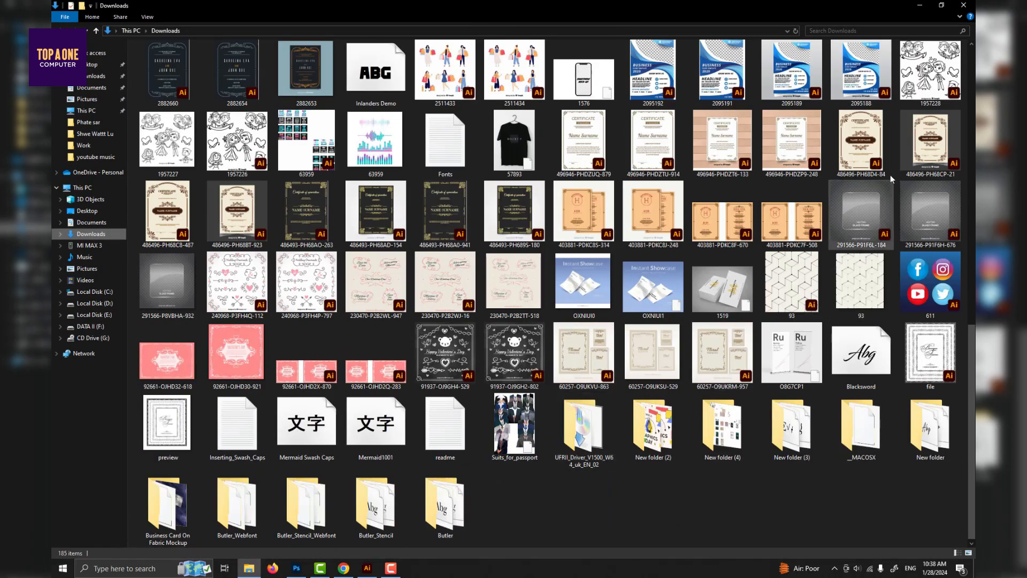
drag(972, 350, 972, 338)
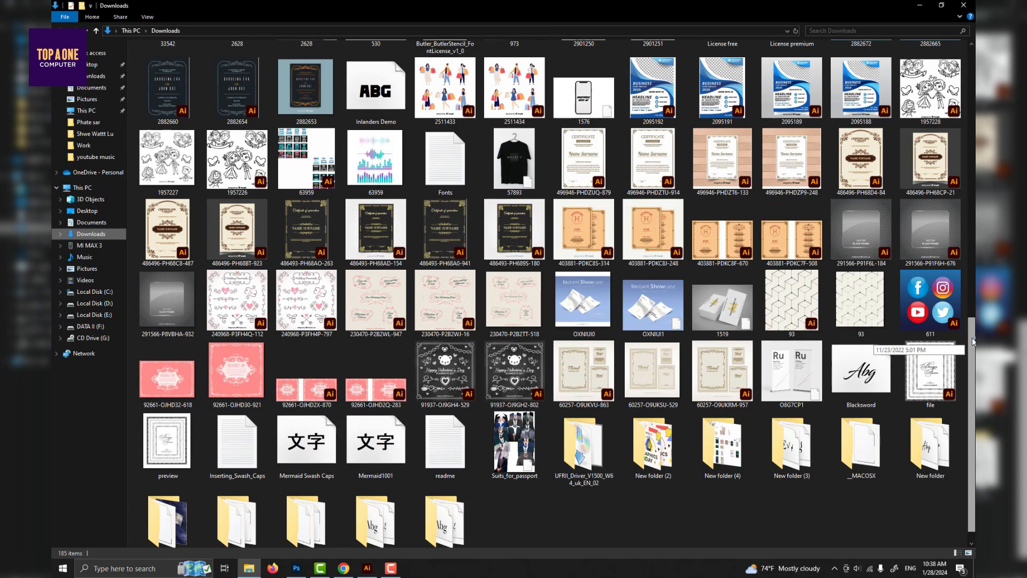
scroll(972, 340, up, 1)
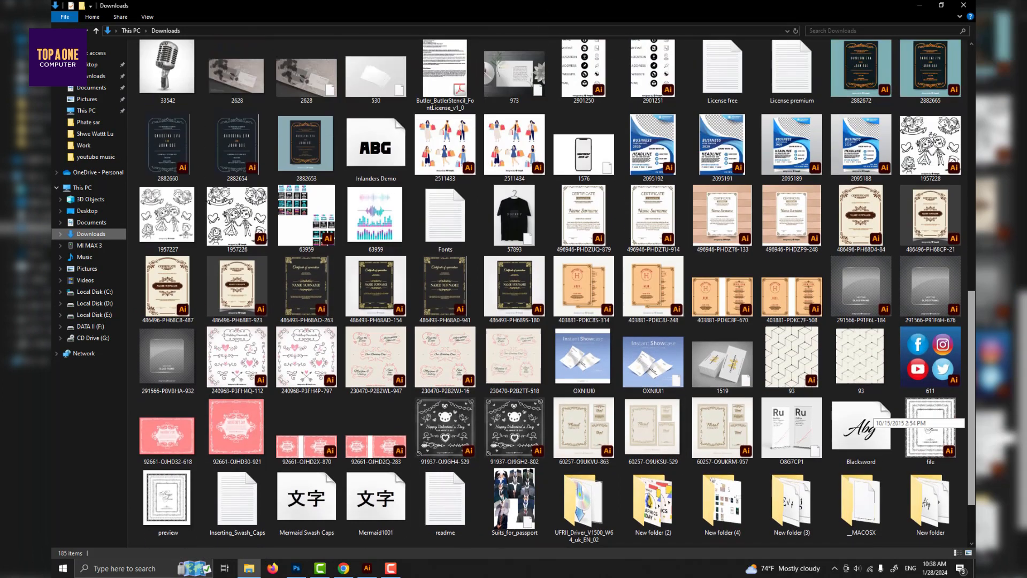
scroll(872, 417, up, 1)
scroll(872, 417, down, 1)
double_click(861, 281)
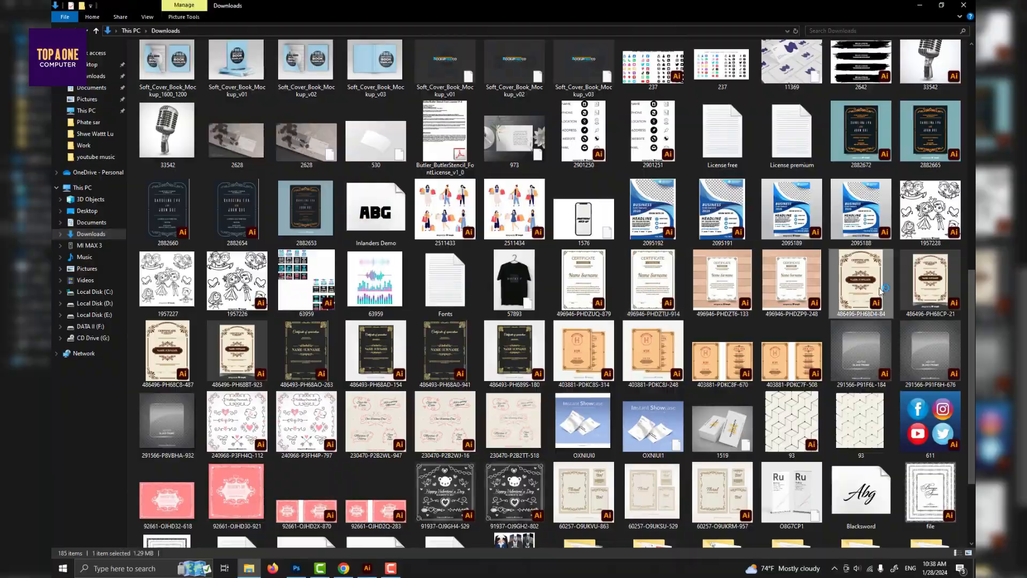
Step: Copy the inner outline frame of the certificate's name plate and paste it into the Vector Smart Object document
click(247, 175)
scroll(257, 188, up, 3)
drag(256, 188, 306, 197)
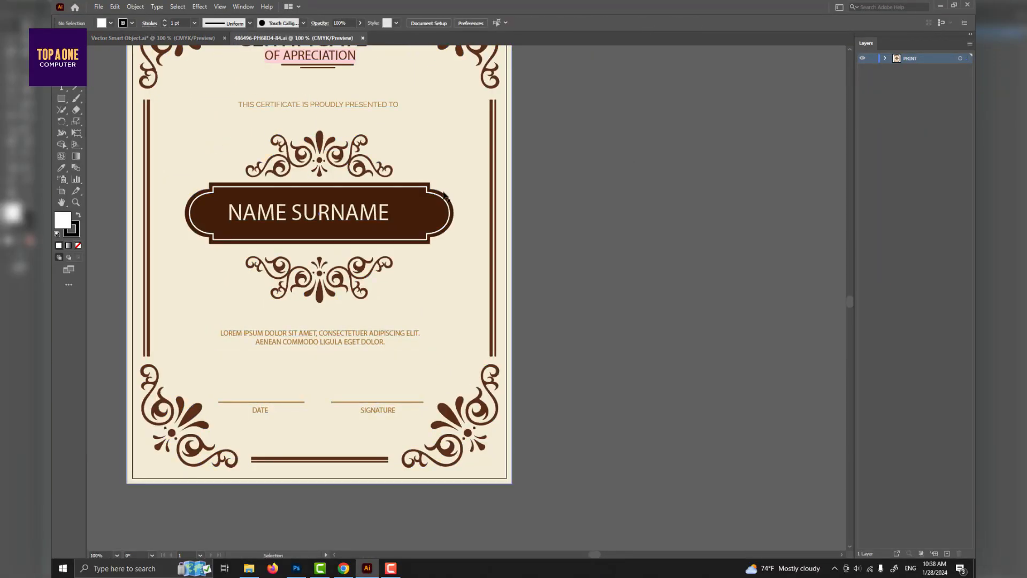
double_click(444, 199)
double_click(444, 199)
drag(426, 192, 791, 192)
key(ctrl+c)
key(ctrl+Tab)
key(ctrl+v)
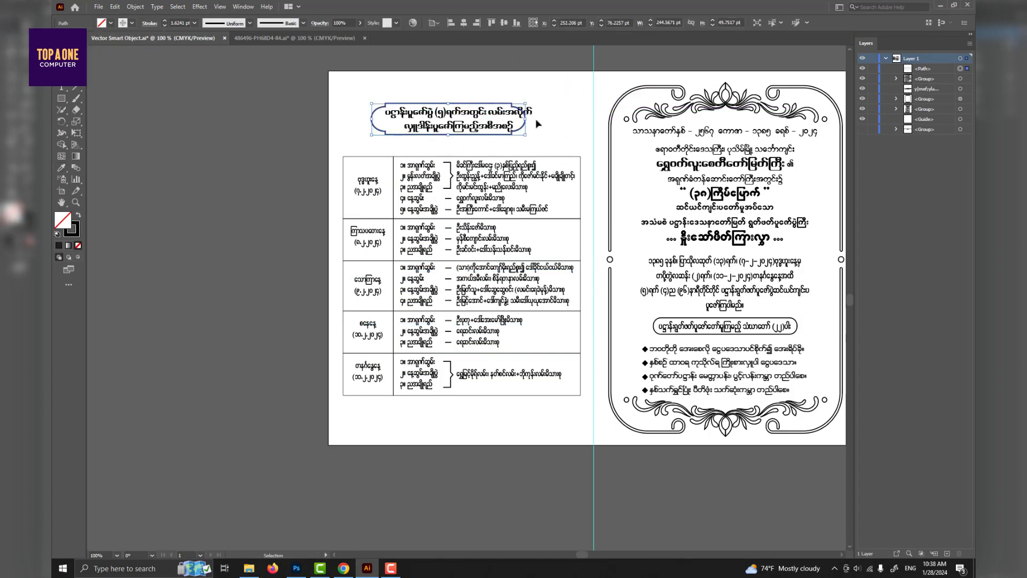
Step: Widen the pasted frame to enclose the two-line heading and group them slightly lower on the page
shift+click(463, 115)
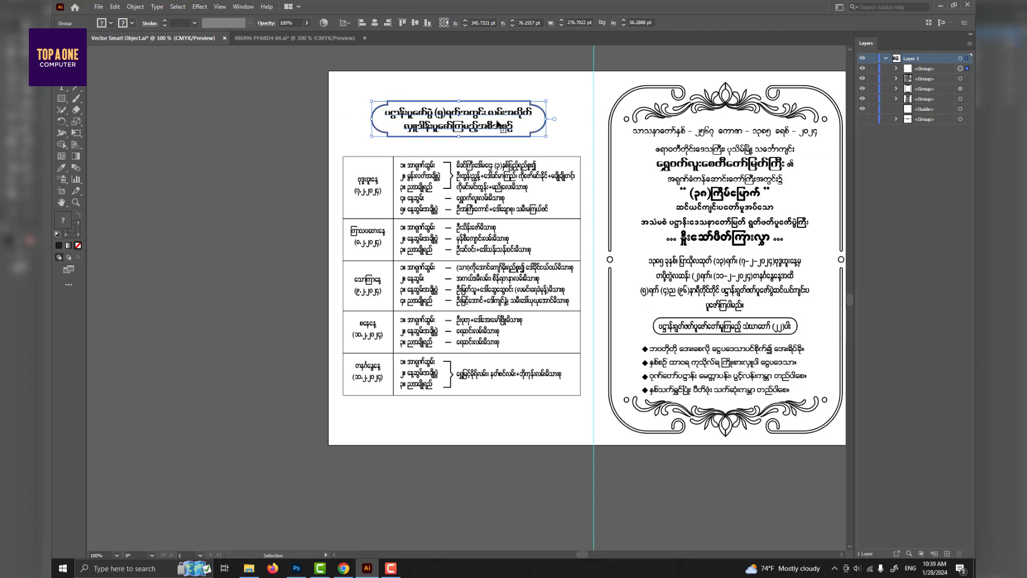
drag(497, 124, 497, 129)
click(534, 265)
key(Down)
click(588, 256)
scroll(696, 225, right, 1)
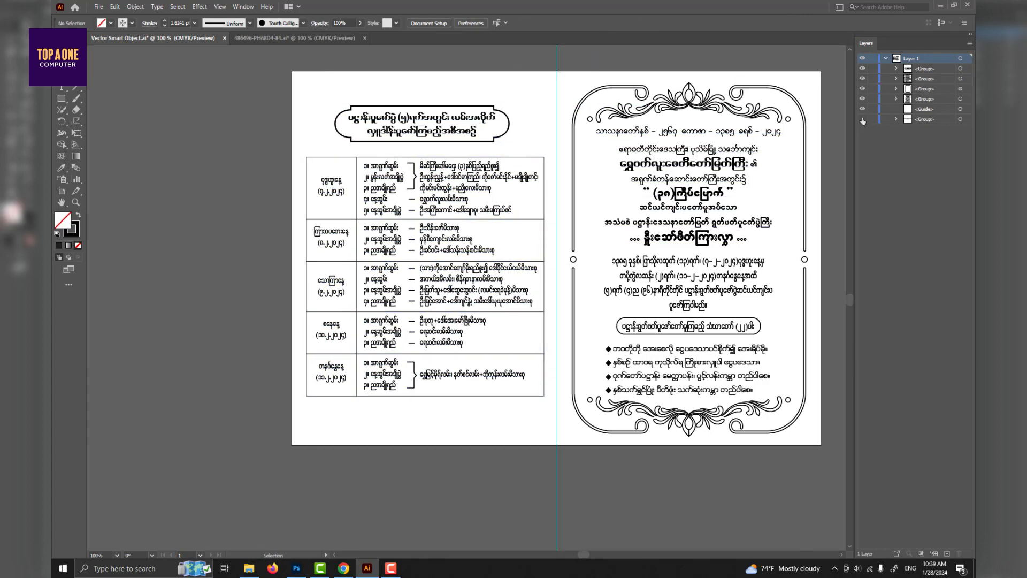
Step: Browse the Downloads folder and its subfolders in File Explorer for another decorative ornament file
click(249, 568)
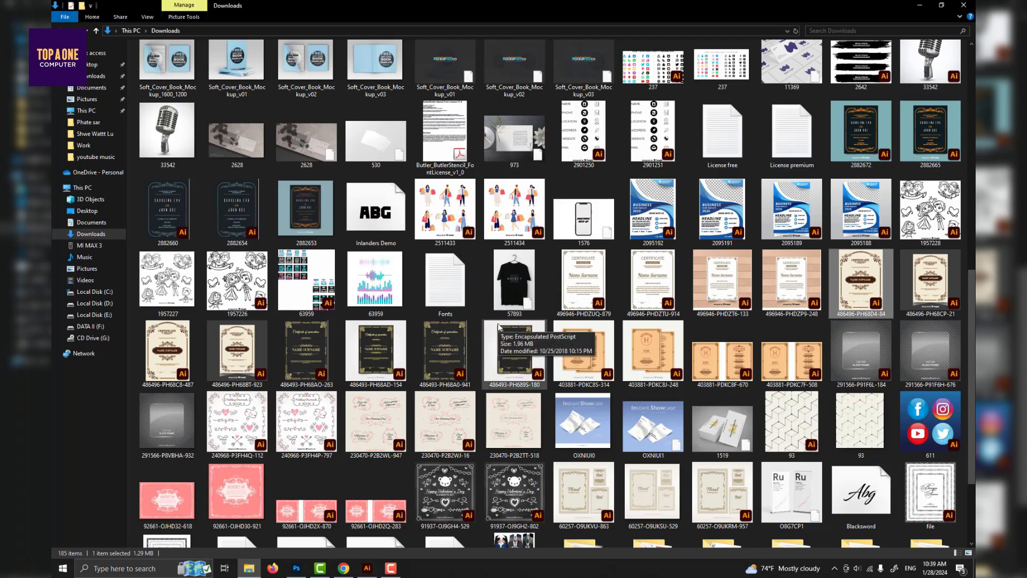
scroll(877, 305, down, 3)
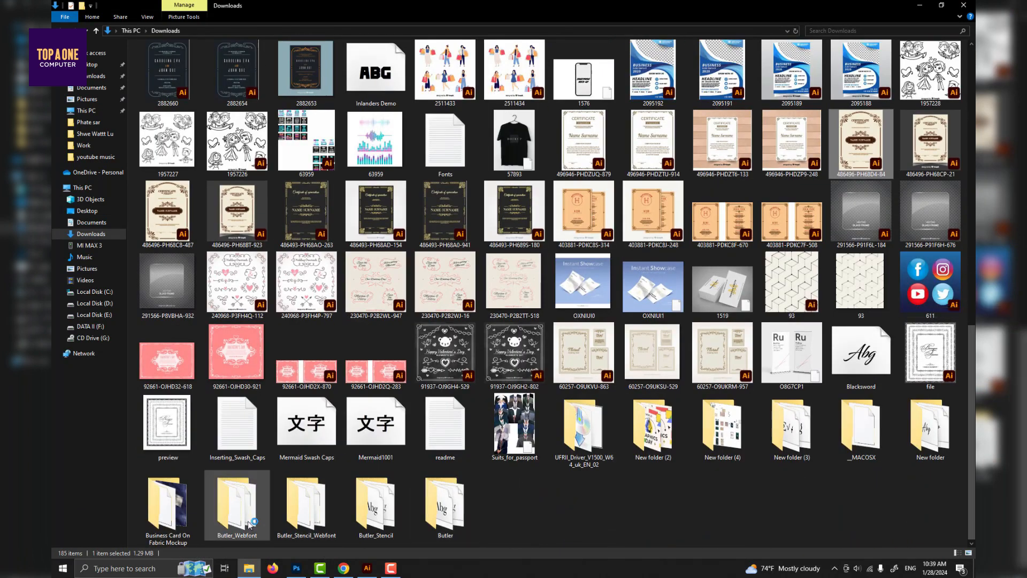
double_click(237, 505)
key(alt+Left)
double_click(660, 444)
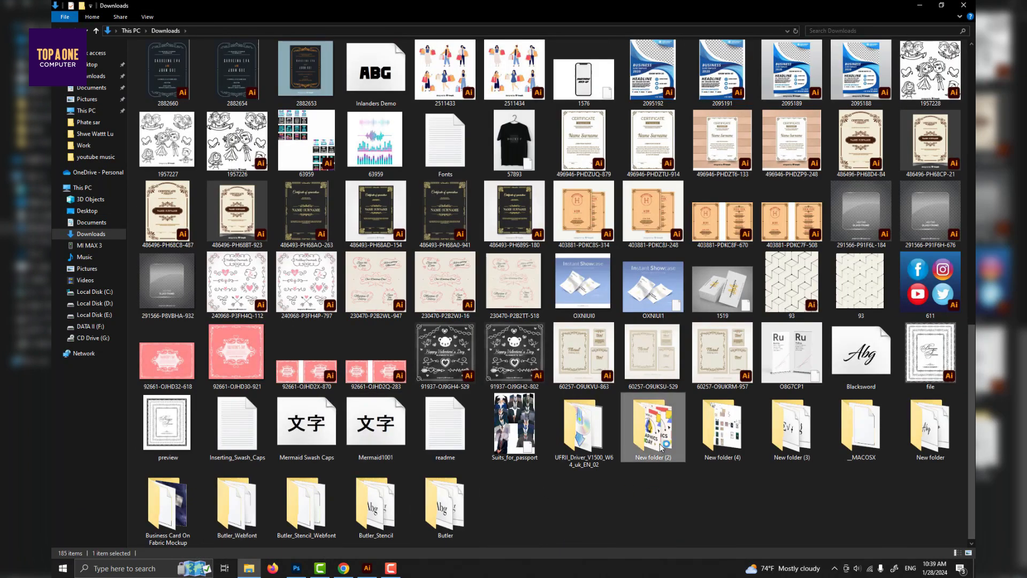
key(alt+Left)
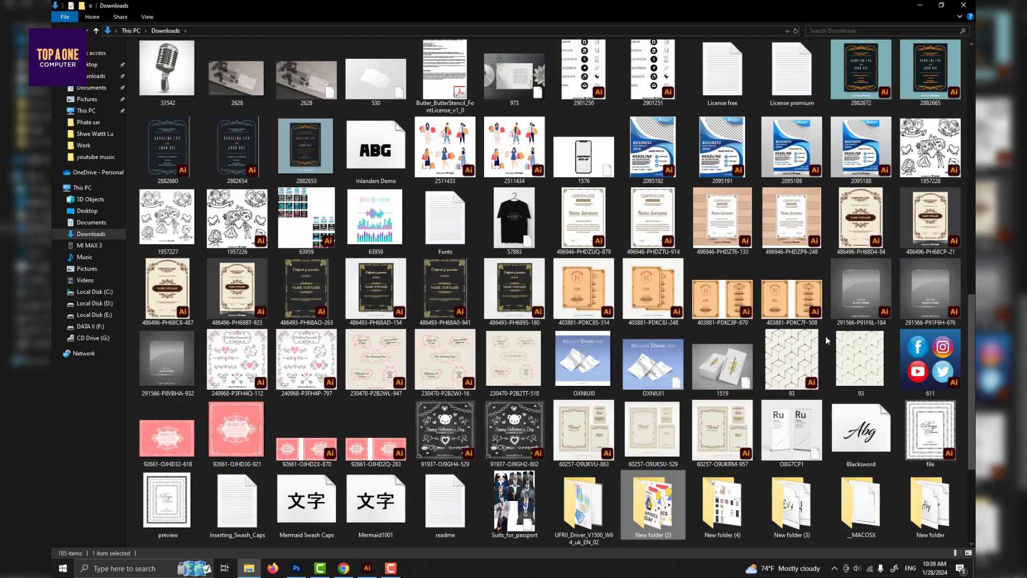
double_click(930, 431)
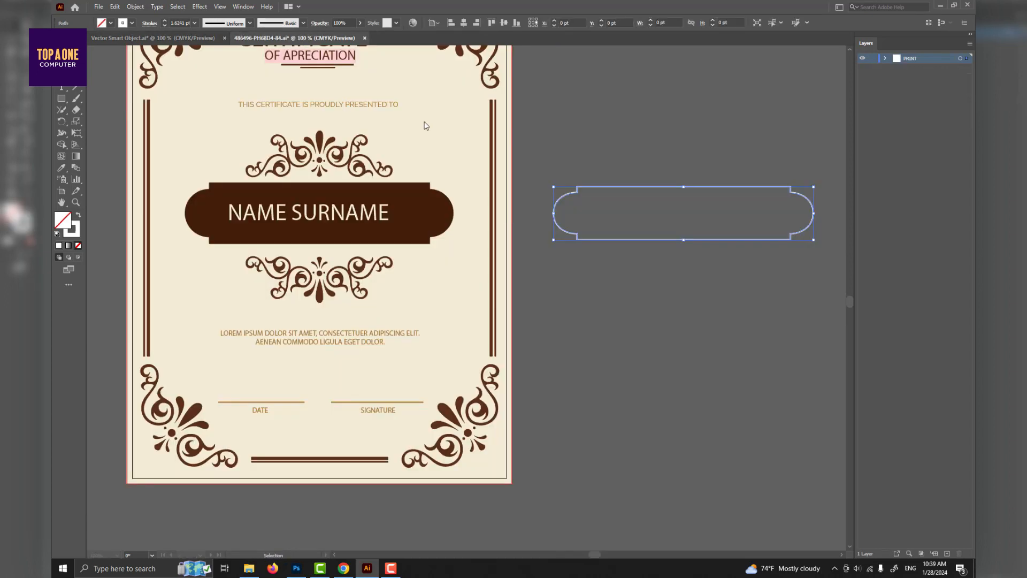
Step: Copy the two flourish ornaments above and below the certificate's name plate into the invitation and close the certificate
scroll(374, 268, up, 1)
double_click(376, 172)
click(376, 173)
shift+click(403, 320)
key(Escape)
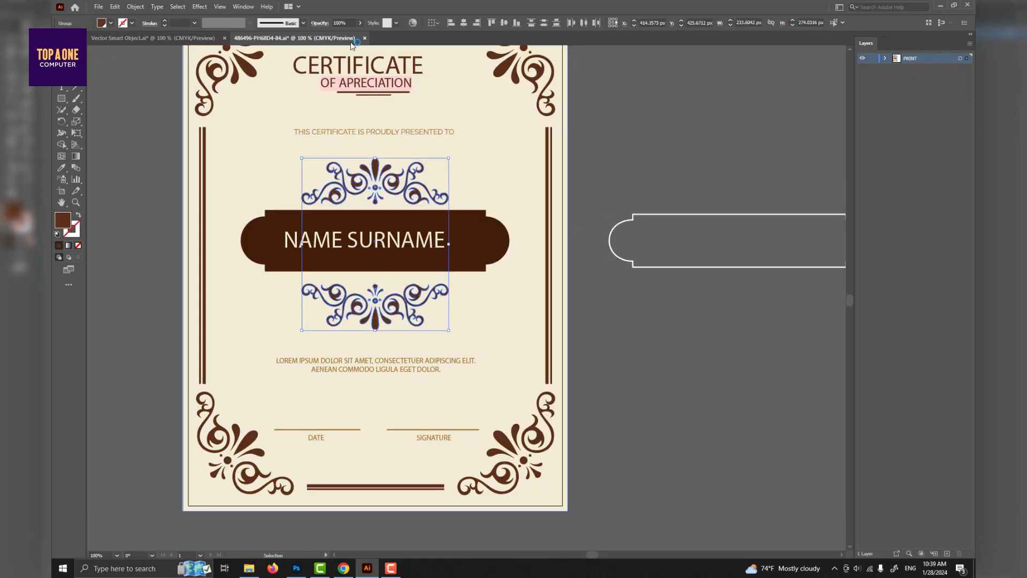
click(364, 38)
click(562, 296)
key(ctrl+v)
Step: Place the two ornaments above and below the framed heading and fill them with black
drag(430, 209, 428, 98)
click(109, 23)
click(100, 34)
click(461, 116)
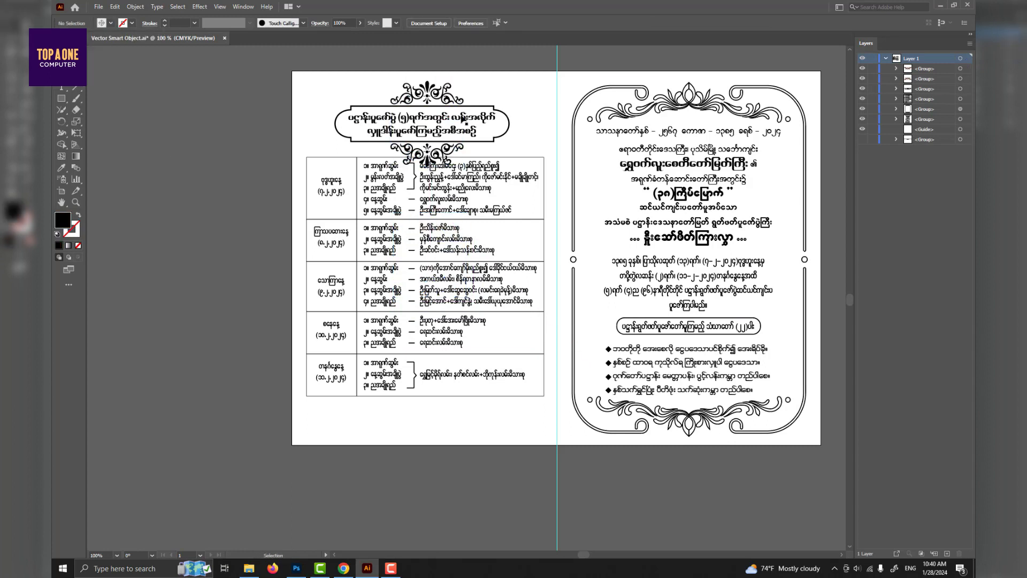
Step: Move the schedule table group down so that it clears the lower ornament
scroll(401, 150, up, 3)
scroll(535, 270, down, 3)
drag(568, 279, 569, 293)
click(547, 169)
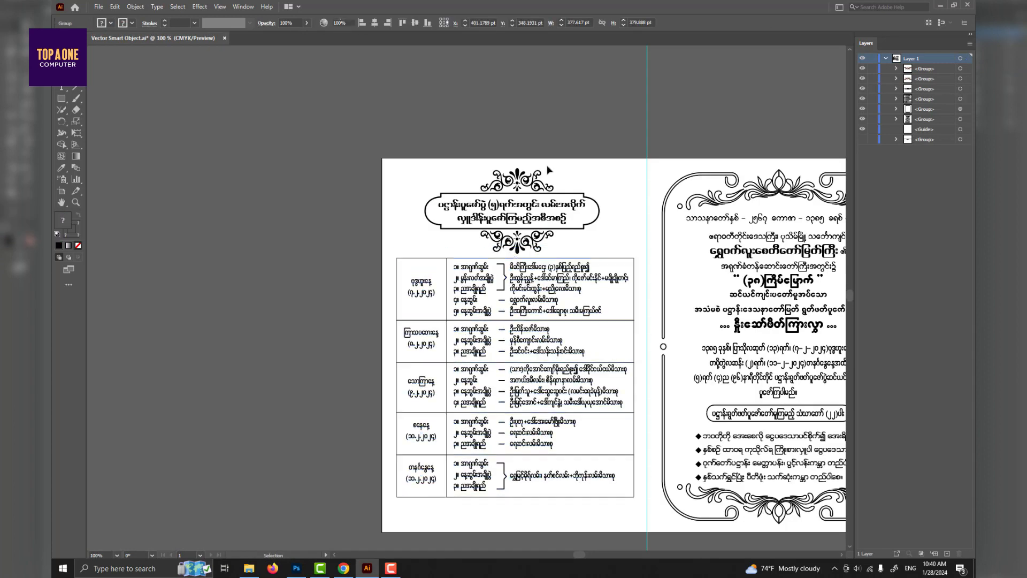
Step: Center the two ornaments and the framed heading horizontally and group them into one heading block
scroll(544, 164, up, 1)
click(530, 188)
shift+click(527, 276)
shift+click(526, 235)
click(377, 25)
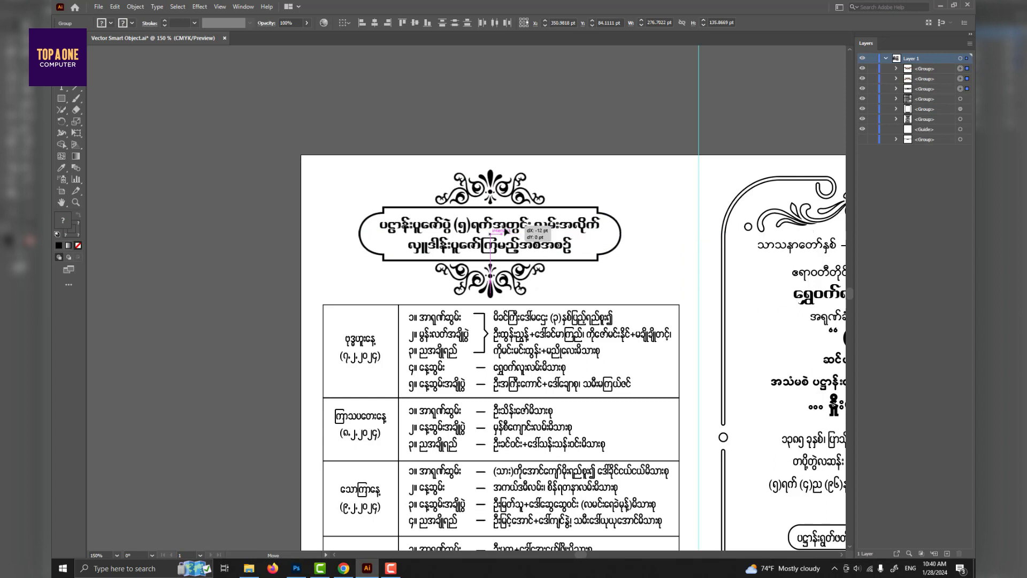
key(ctrl+g)
Step: Align the heading block and the schedule table on a common horizontal center and nudge both down
shift+click(546, 352)
click(375, 22)
scroll(525, 238, down, 1)
key(Down)
key(Down)
key(Down)
key(Down)
key(Down)
key(Down)
key(Down)
key(Down)
key(Down)
key(Down)
click(590, 155)
drag(844, 306, 635, 267)
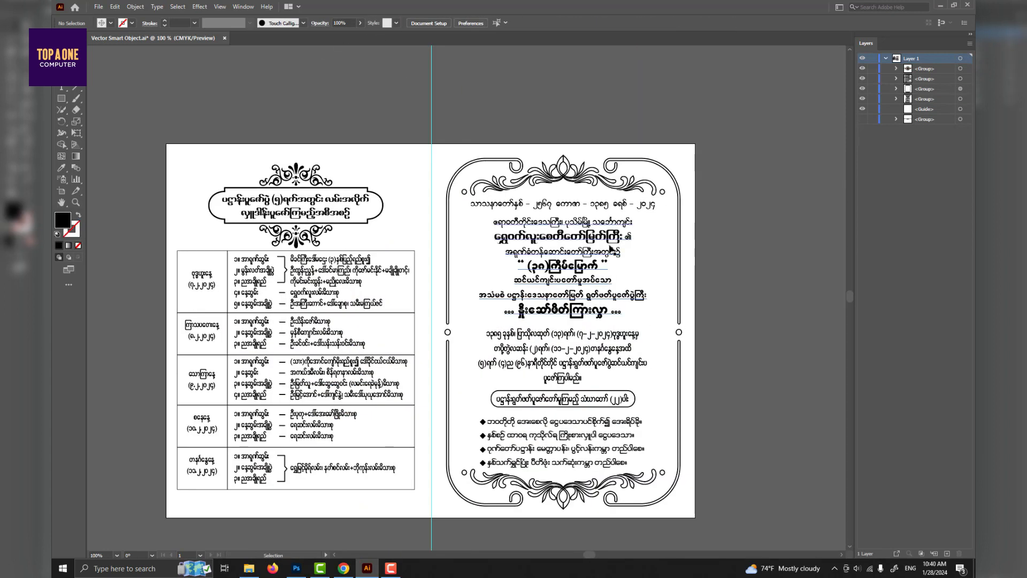
double_click(328, 274)
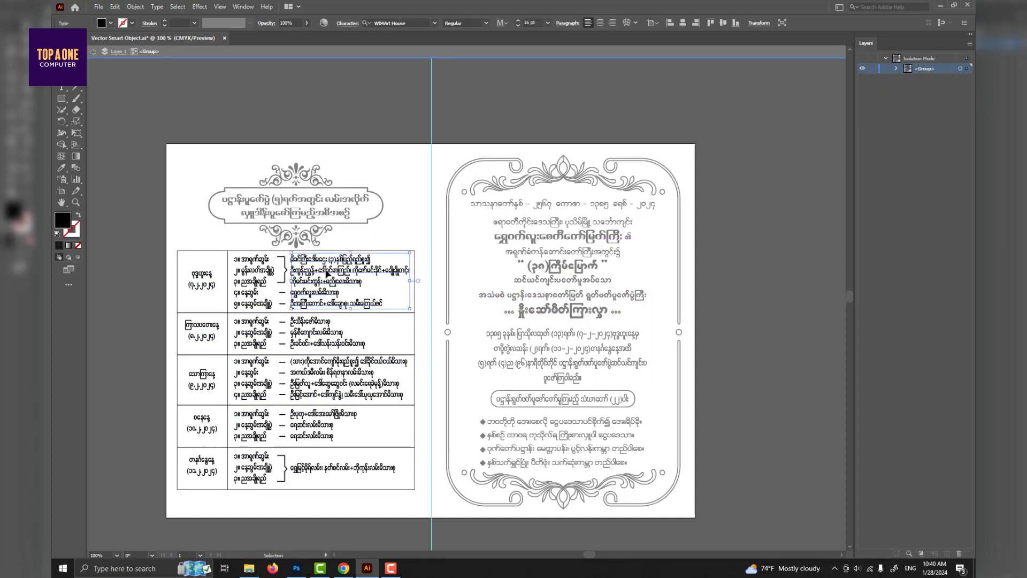
key(Escape)
scroll(282, 362, up, 1)
scroll(282, 362, down, 1)
drag(219, 265, 332, 196)
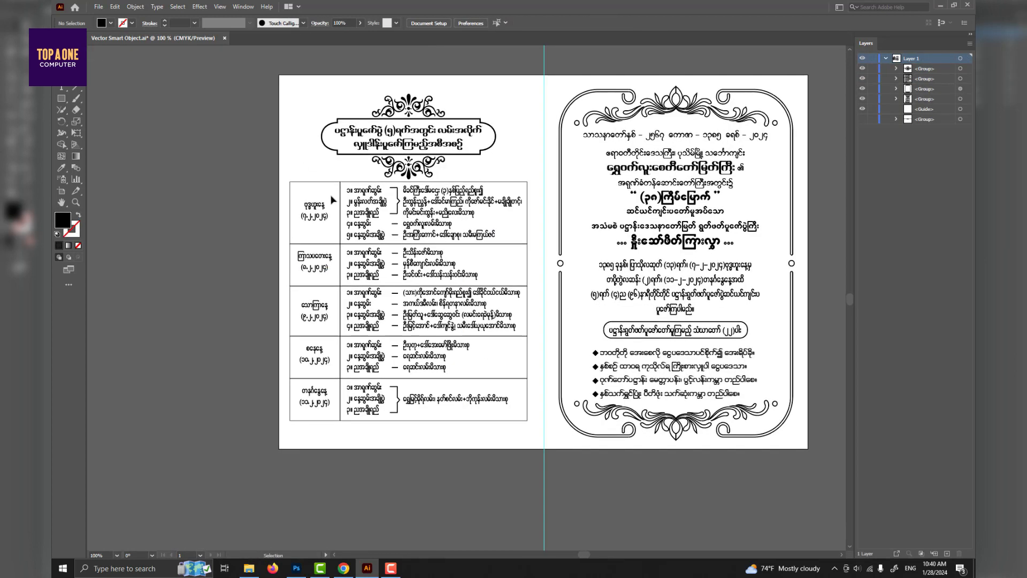
double_click(340, 190)
key(Escape)
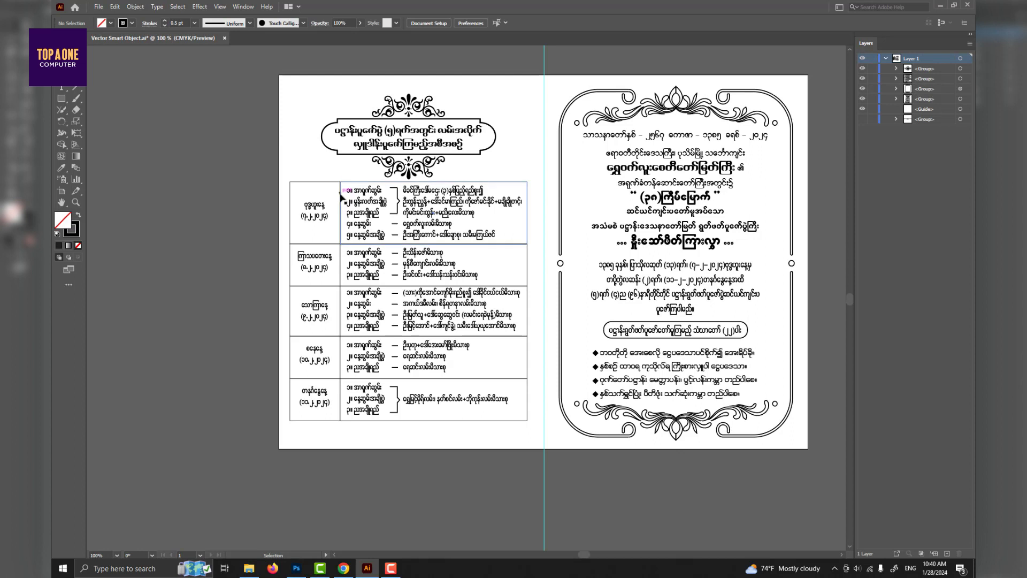
scroll(393, 231, up, 1)
double_click(341, 204)
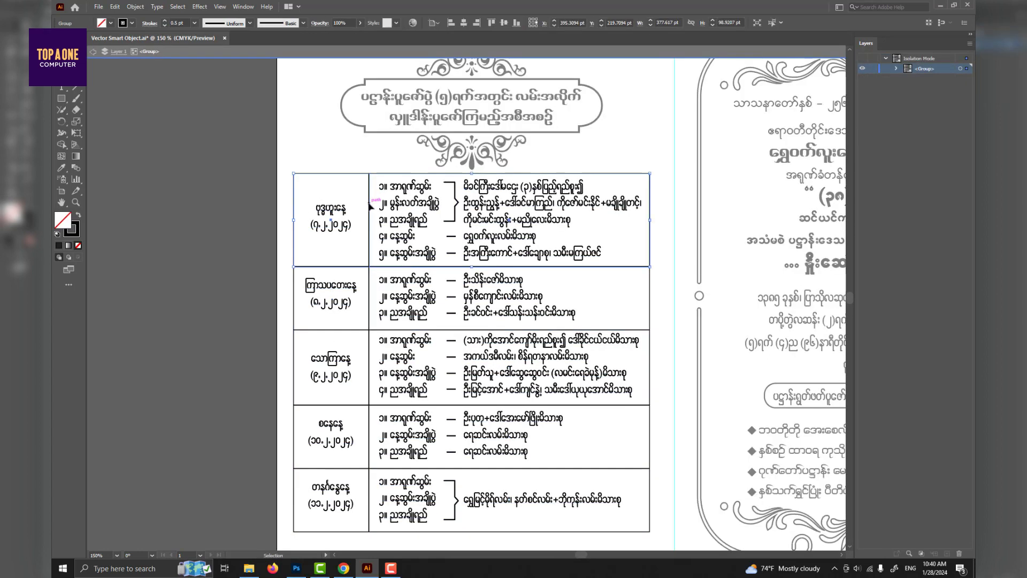
double_click(294, 203)
double_click(314, 147)
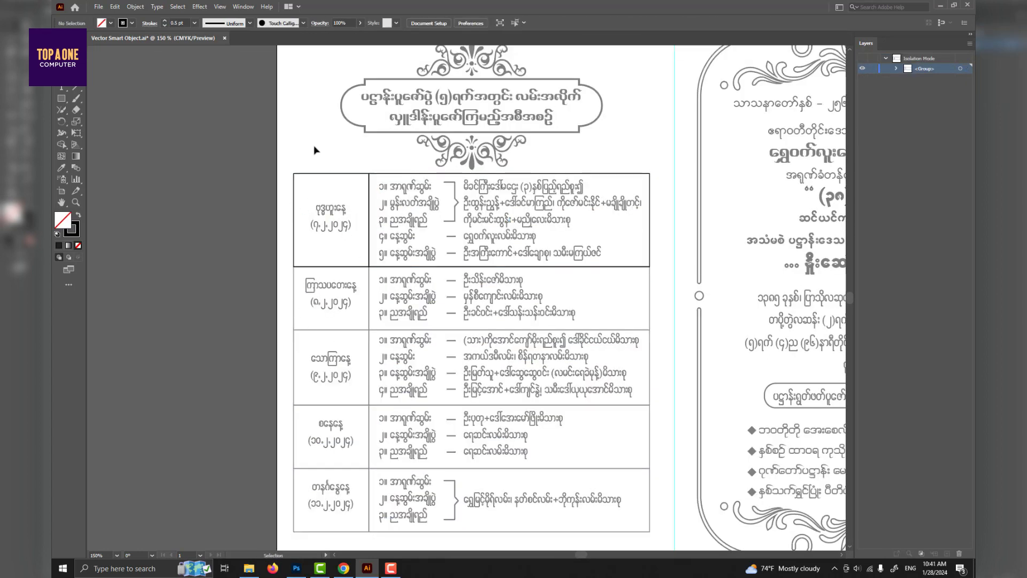
Step: Ungroup the schedule table completely into its separate rectangles, lines and text objects
click(411, 297)
scroll(412, 296, down, 2)
key(ctrl+shift+g)
key(ctrl+shift+g)
click(324, 211)
scroll(323, 211, up, 1)
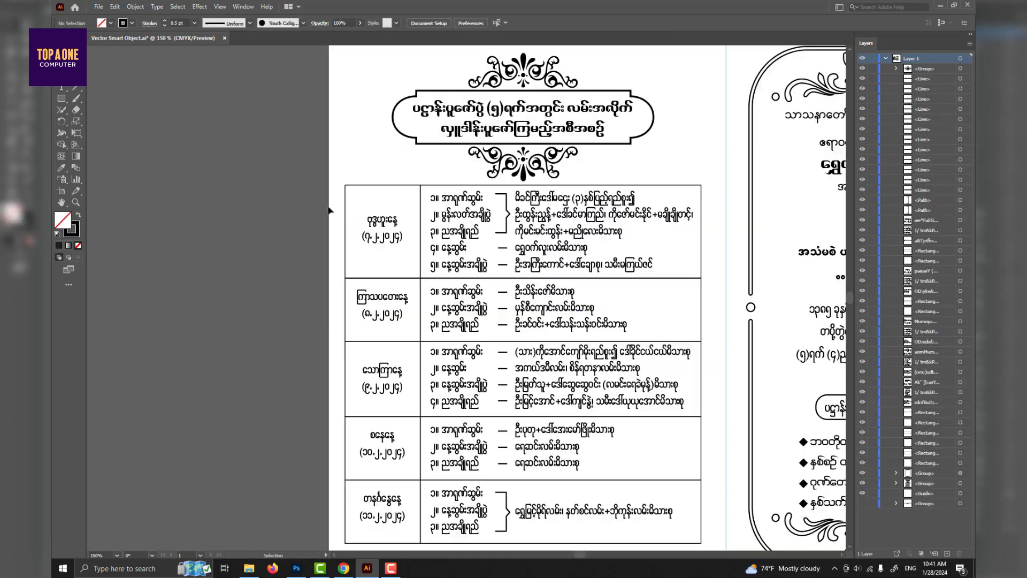
Step: Narrow the day column's rectangles from their right side and nudge the five day labels left to fit inside them
drag(347, 417, 353, 476)
drag(353, 476, 366, 311)
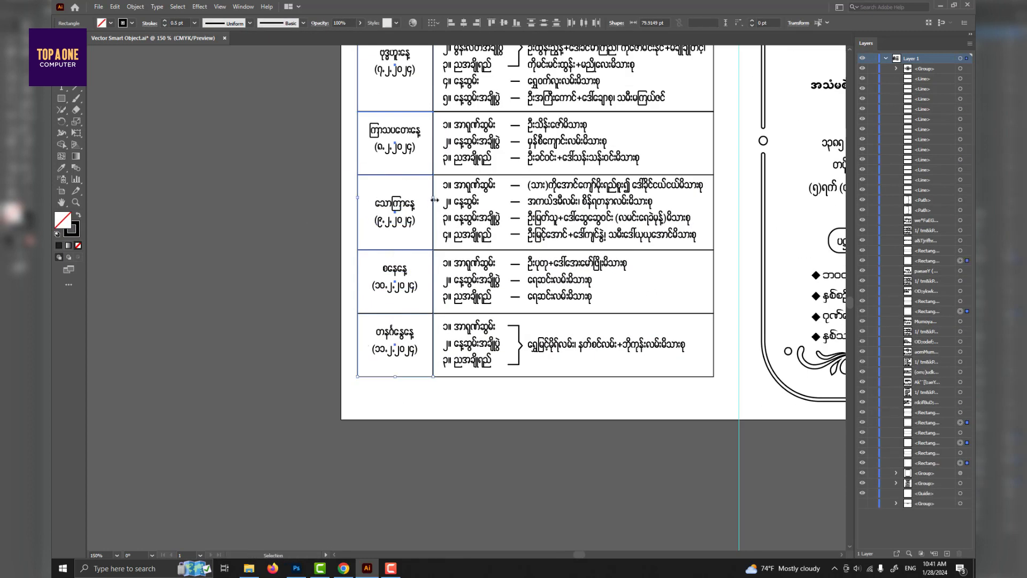
shift+click(400, 267)
shift+click(400, 334)
shift+click(406, 134)
drag(406, 134, 411, 218)
shift+click(404, 138)
key(Left)
key(Left)
key(Left)
key(Left)
key(Left)
key(Left)
key(Left)
key(Left)
key(Left)
key(Right)
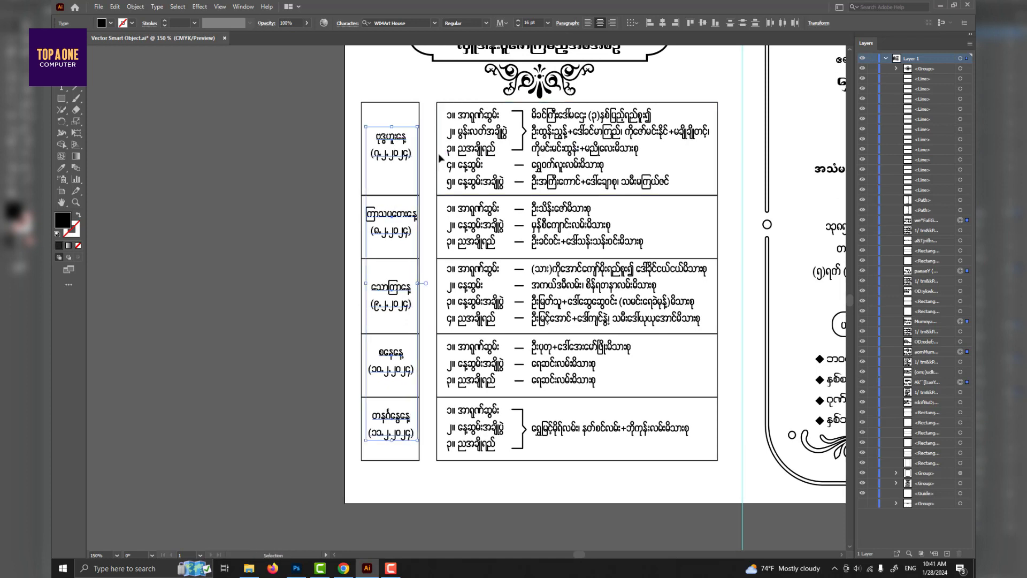
Step: Widen the day column's rectangles to about 65 pt and extend the right column's rectangles left to meet them, about 313 pt wide
click(401, 102)
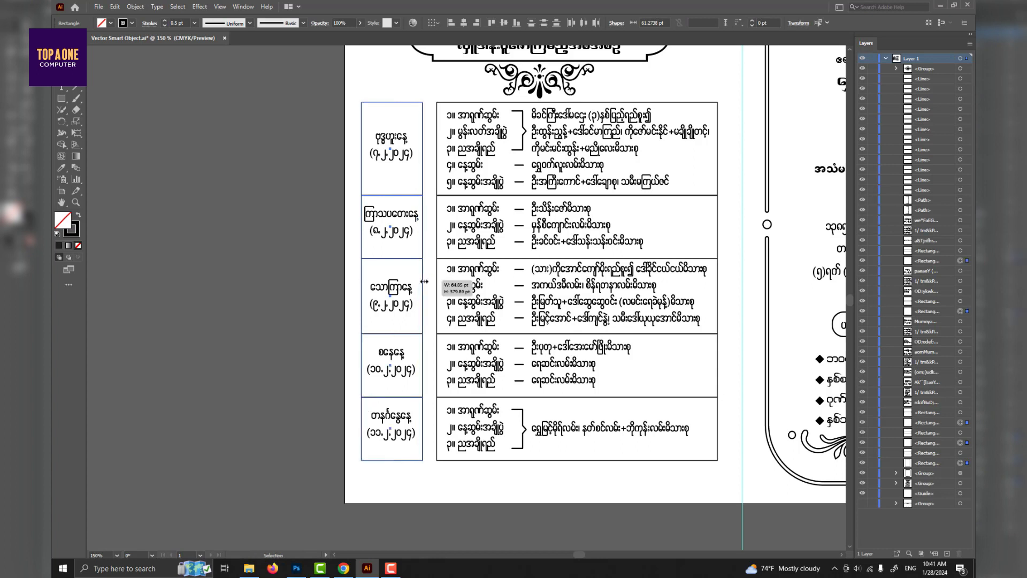
click(440, 409)
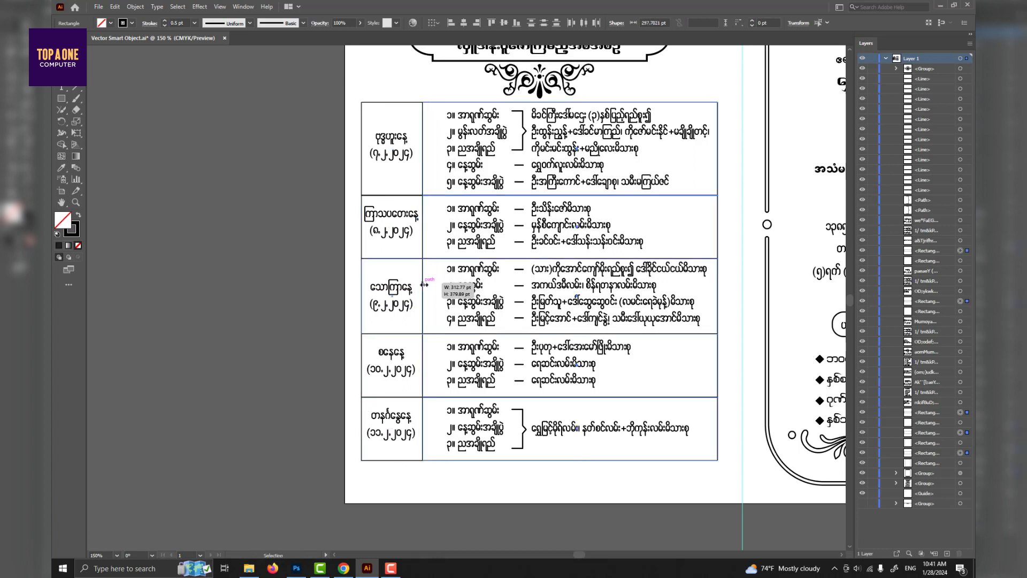
click(736, 182)
Step: Set the font size of all item lists and donor texts in the table's right column to 17 pt
click(593, 152)
shift+click(476, 165)
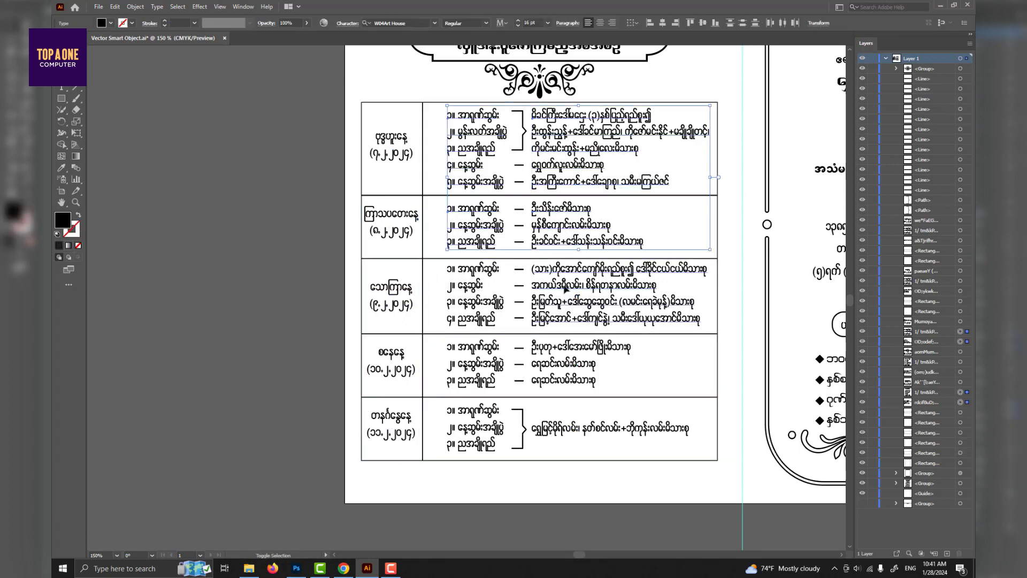
text(17)
key(Return)
Step: Nudge the enlarged item lists and donor texts left within the table's right column
key(Left)
key(Left)
key(Left)
key(Left)
key(Left)
key(Left)
key(Left)
key(Left)
key(Left)
key(Left)
key(Left)
key(Left)
key(Left)
key(Left)
Step: Delete the brace beside the fifth row's three items
click(523, 421)
key(Left)
key(Left)
key(Left)
key(Left)
key(Left)
key(Left)
key(Left)
key(Left)
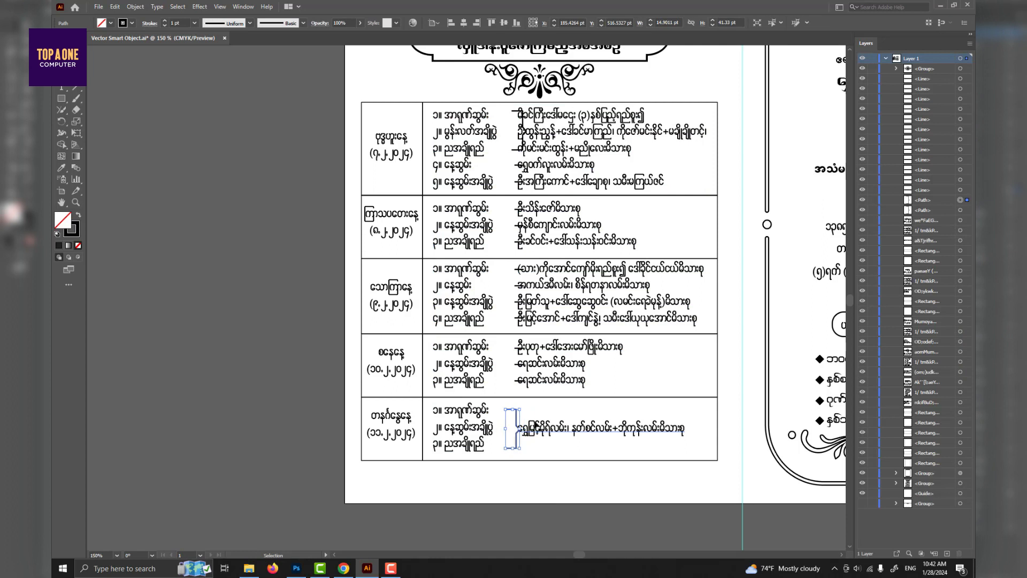
key(Delete)
Step: Select all the dashes together with the first row's brace and shift them left, clear of the donor texts
key(ctrl+plus)
key(ctrl+plus)
key(ctrl+plus)
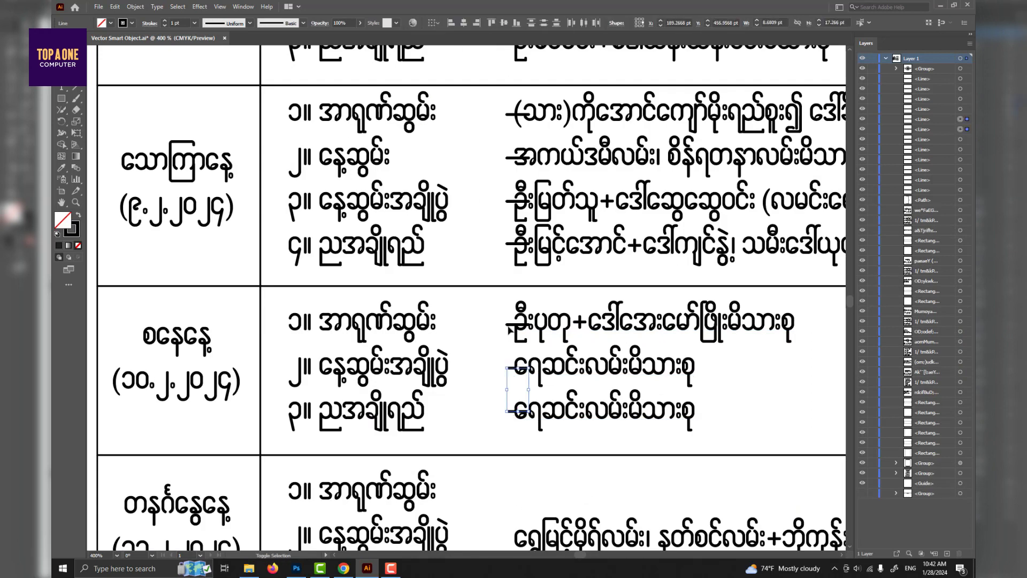
shift+click(509, 325)
scroll(510, 329, up, 3)
scroll(512, 241, up, 4)
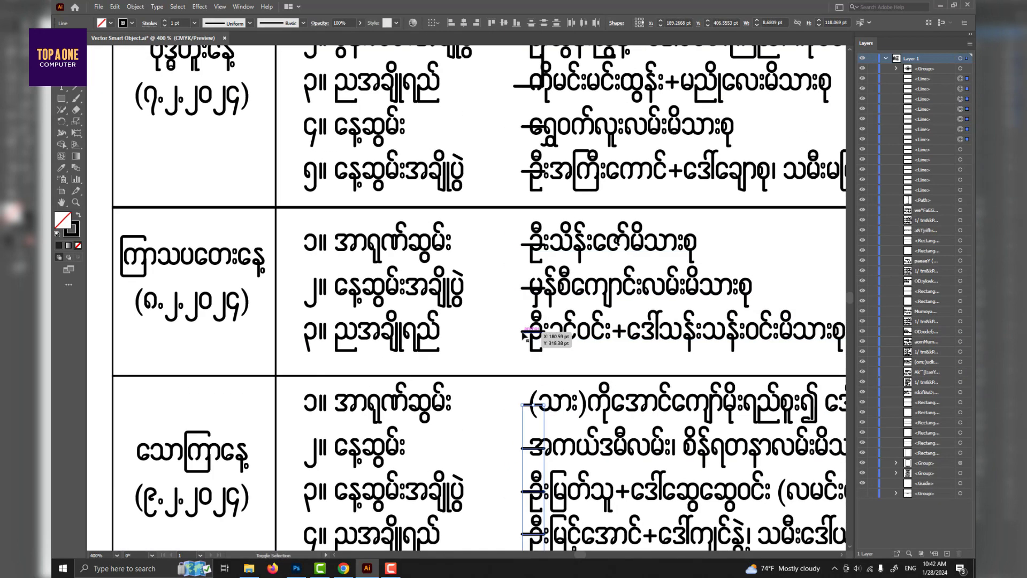
scroll(524, 251, up, 4)
shift+click(570, 353)
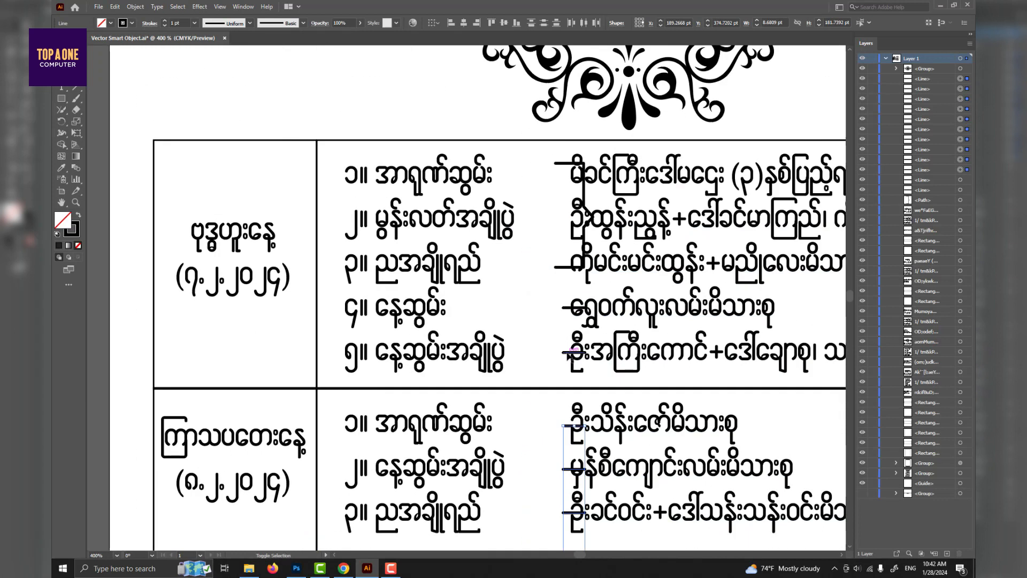
scroll(564, 272, down, 1)
shift+click(565, 270)
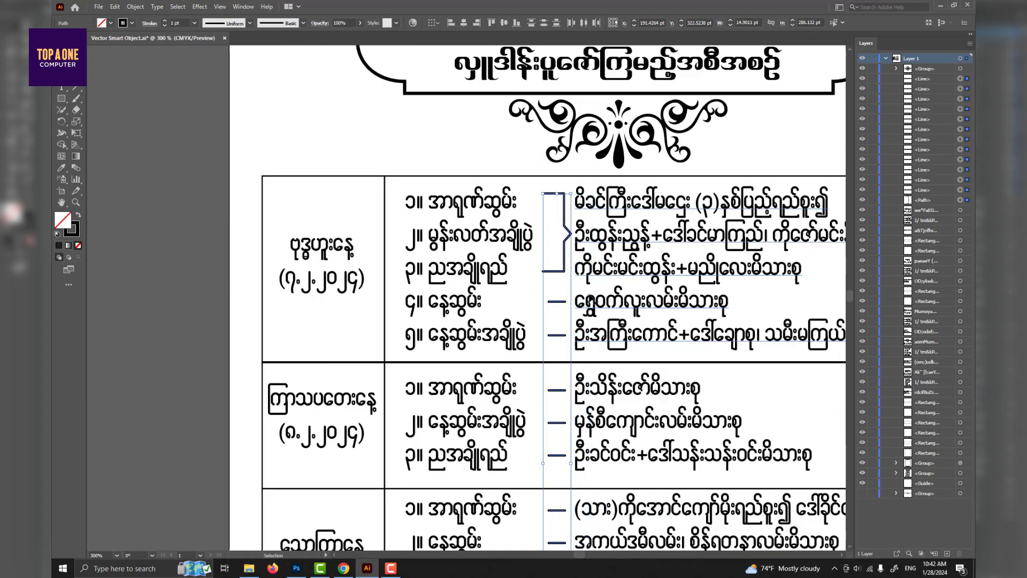
Step: Nudge the selected dashes and brace left, and copy the first row's brace beside the fifth row's three items
key(Left)
scroll(584, 303, down, 1)
scroll(605, 413, down, 6)
click(554, 412)
scroll(554, 305, down, 1)
scroll(538, 140, up, 2)
alt+drag(526, 119, 528, 210)
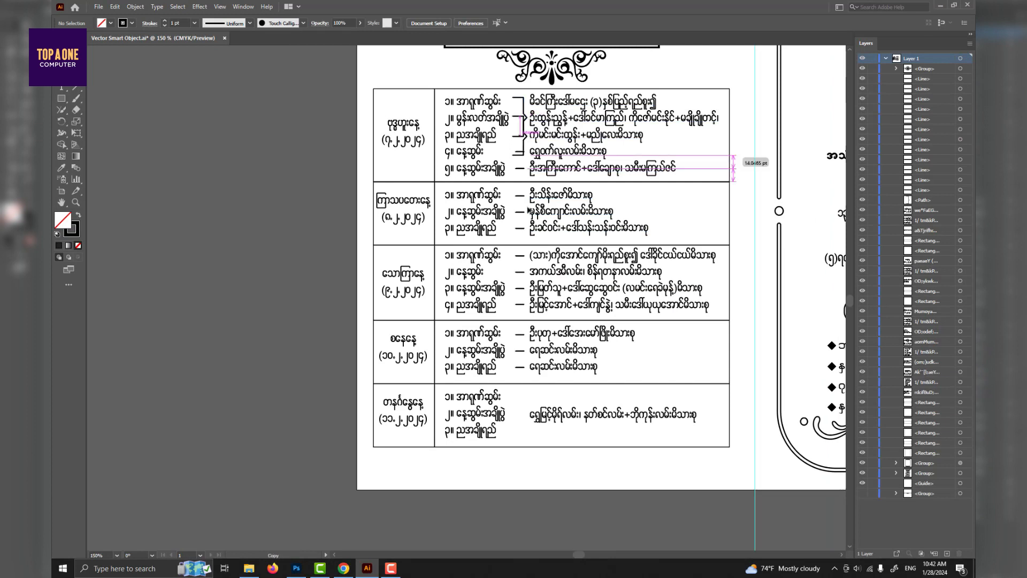
alt+drag(541, 416, 541, 416)
scroll(541, 416, down, 1)
Step: Group the whole five-row schedule table and nudge it slightly down
drag(422, 213, 248, 254)
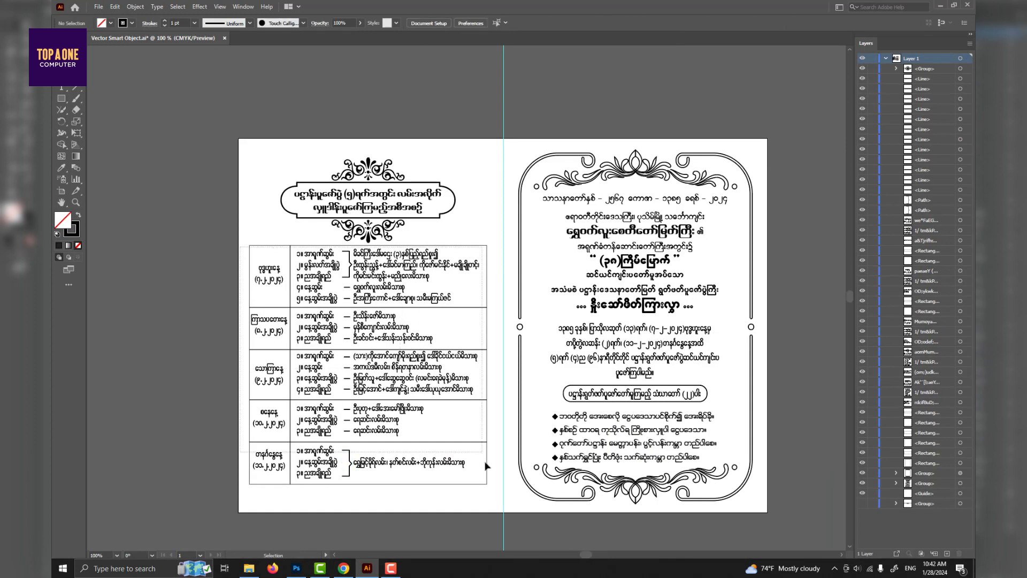
drag(484, 462, 490, 489)
key(ctrl+g)
key(Down)
key(Down)
Step: Select the heading and the schedule table together and nudge them slightly right and down on the left page
click(428, 206)
click(483, 233)
scroll(483, 233, down, 1)
drag(529, 259, 524, 258)
click(444, 278)
shift+click(428, 208)
key(Right)
key(Right)
key(Right)
key(Down)
key(Down)
key(Down)
key(Down)
key(Down)
key(Down)
Step: Deselect the artwork, hide the guides and switch to the invitation document in Photoshop
click(433, 108)
drag(594, 243, 540, 252)
key(ctrl+;)
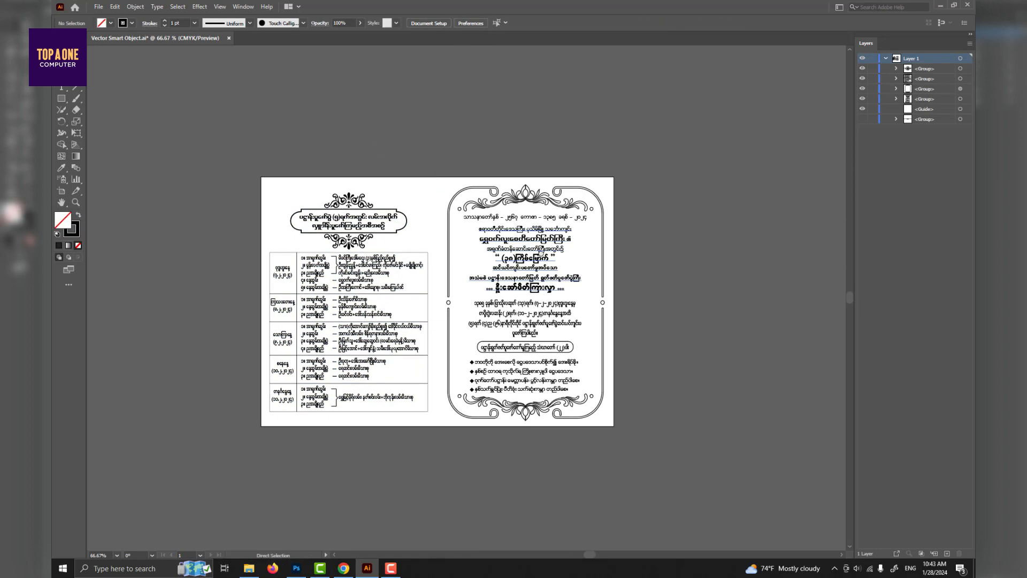
click(298, 569)
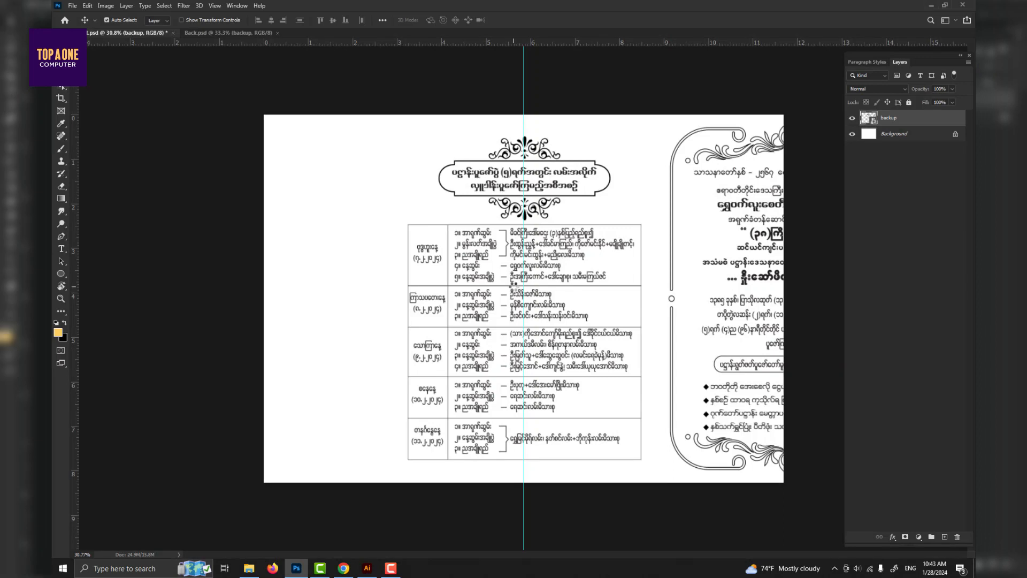
Step: Select the whole canvas and center the updated backup layer on it
click(546, 213)
key(ctrl+a)
click(270, 20)
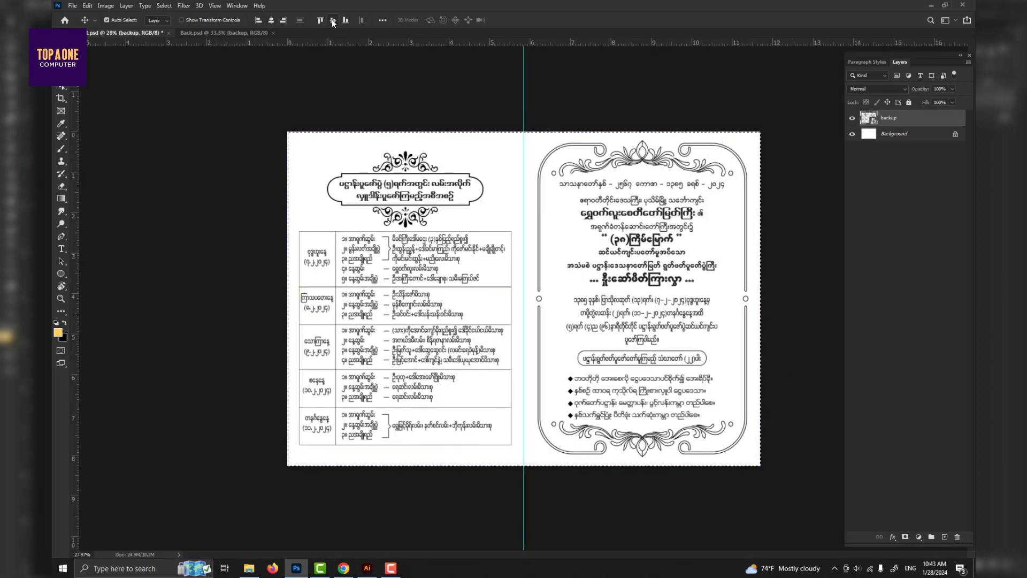
Step: Switch to File Explorer and open the first file in the Shwe Wattt Lu folder inside the Desktop's Work folder
click(249, 567)
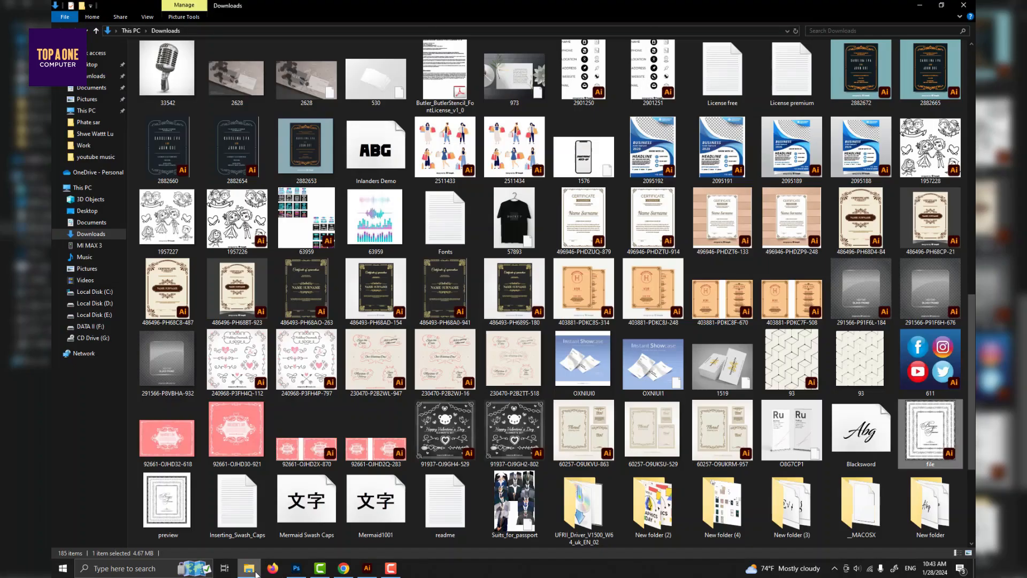
click(87, 214)
double_click(828, 88)
double_click(828, 88)
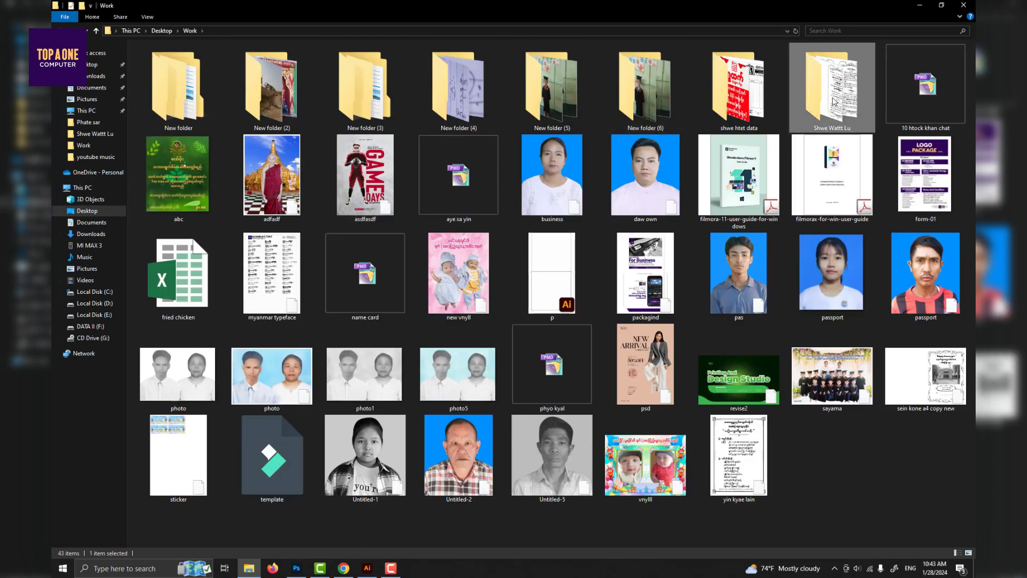
double_click(200, 123)
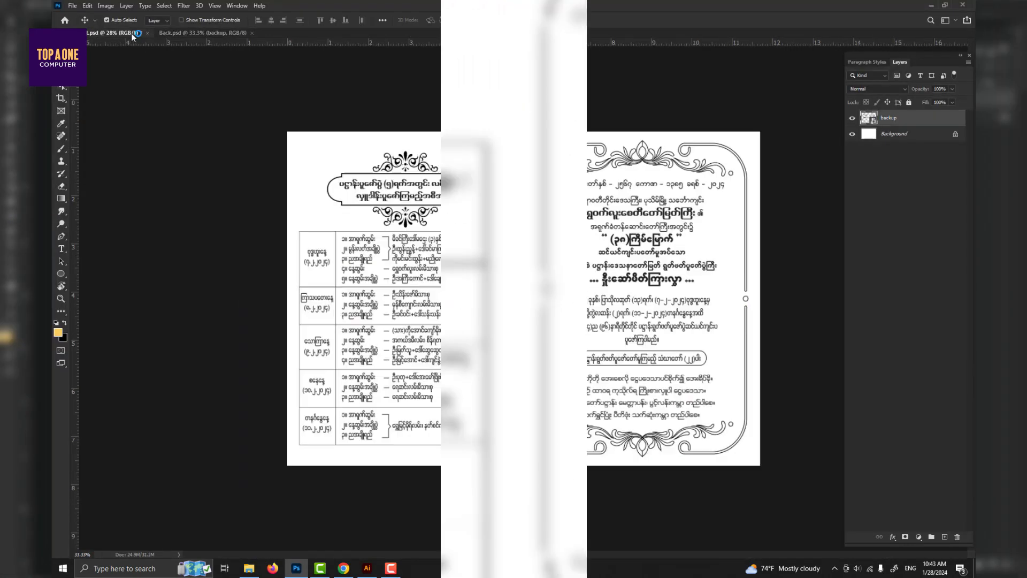